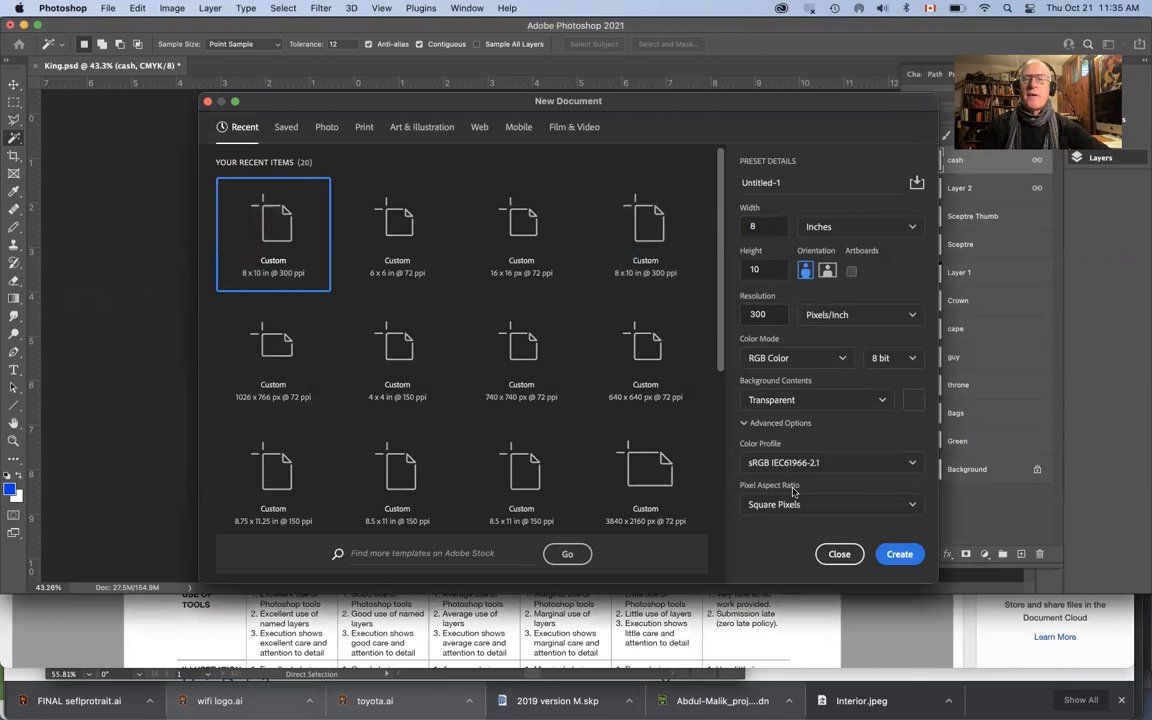
Step: Create an 8 x 10 inch RGB document at 300 pixels/inch with a transparent background, and close it
click(898, 554)
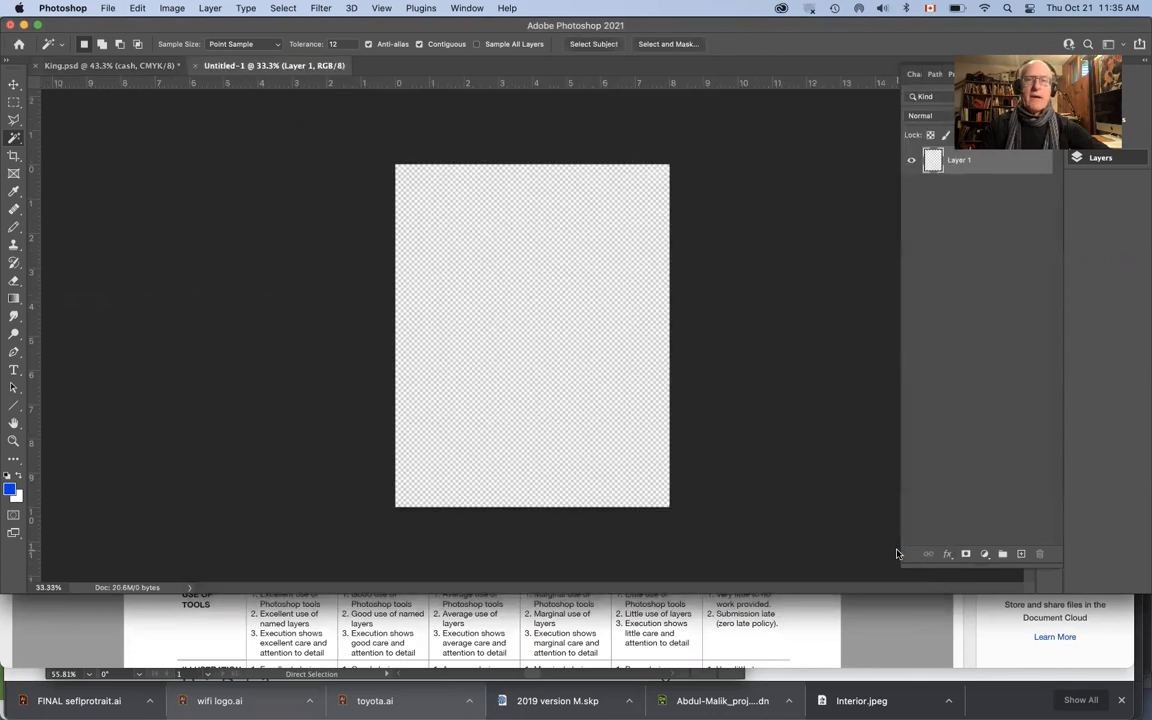
click(195, 66)
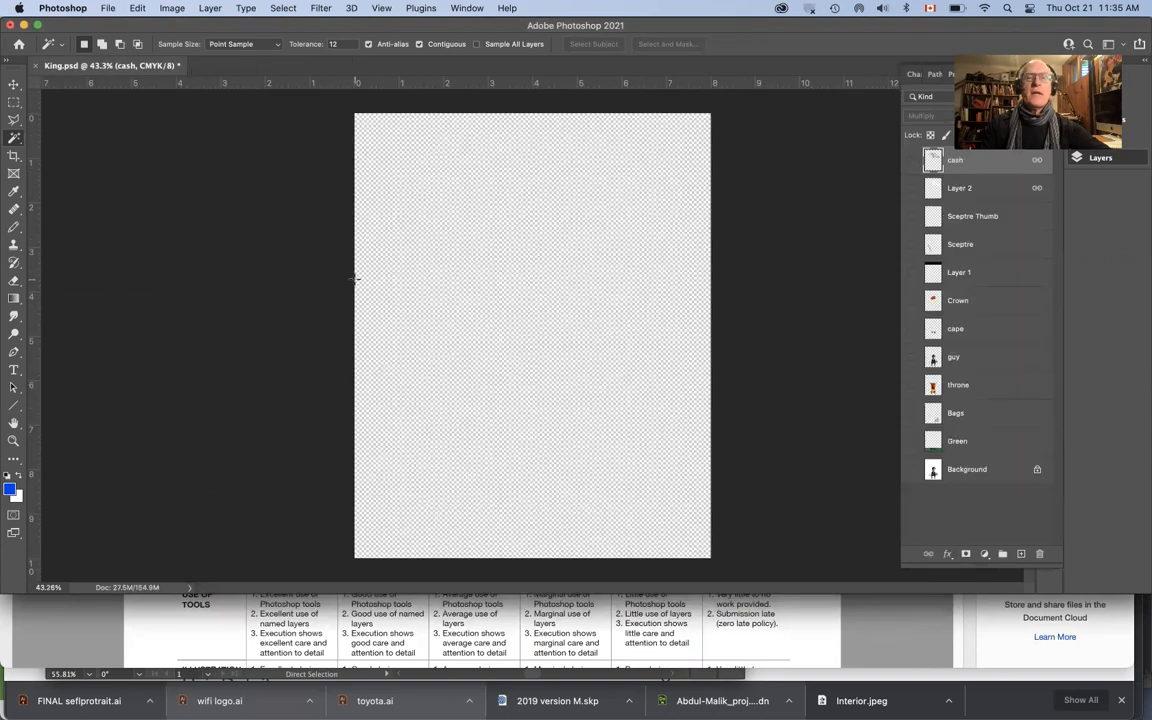
Step: Check the width, height and resolution of King.psd in the Image Size settings without changing them
click(174, 8)
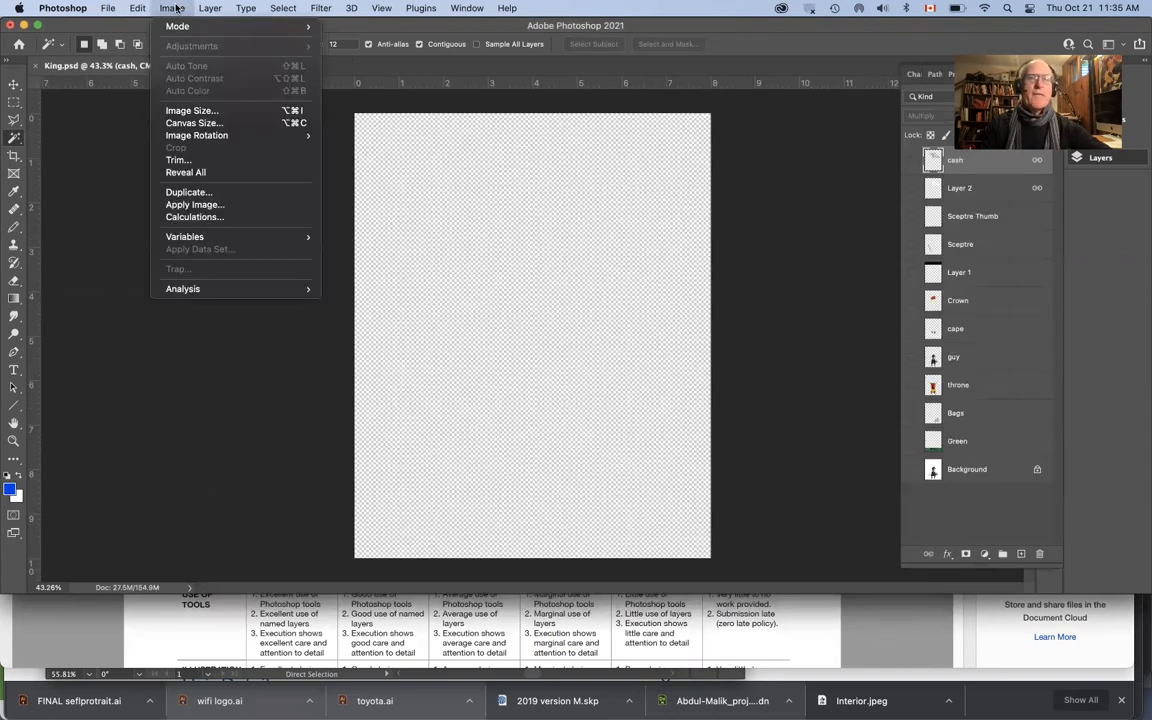
click(191, 112)
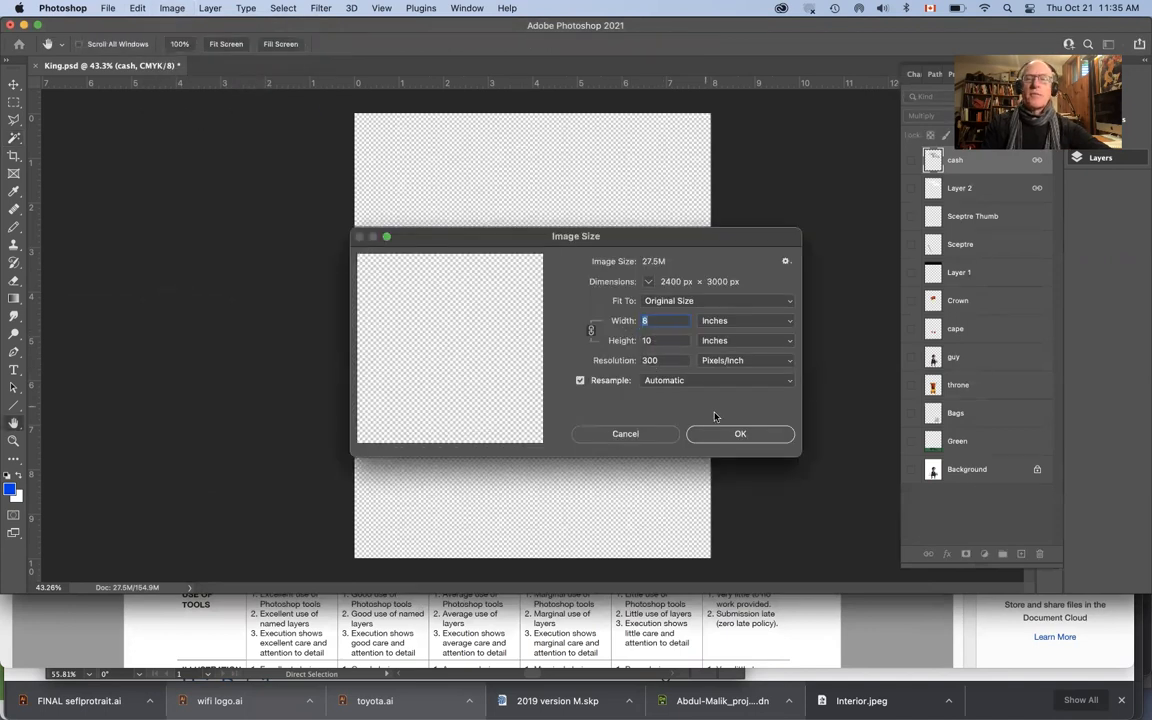
click(651, 437)
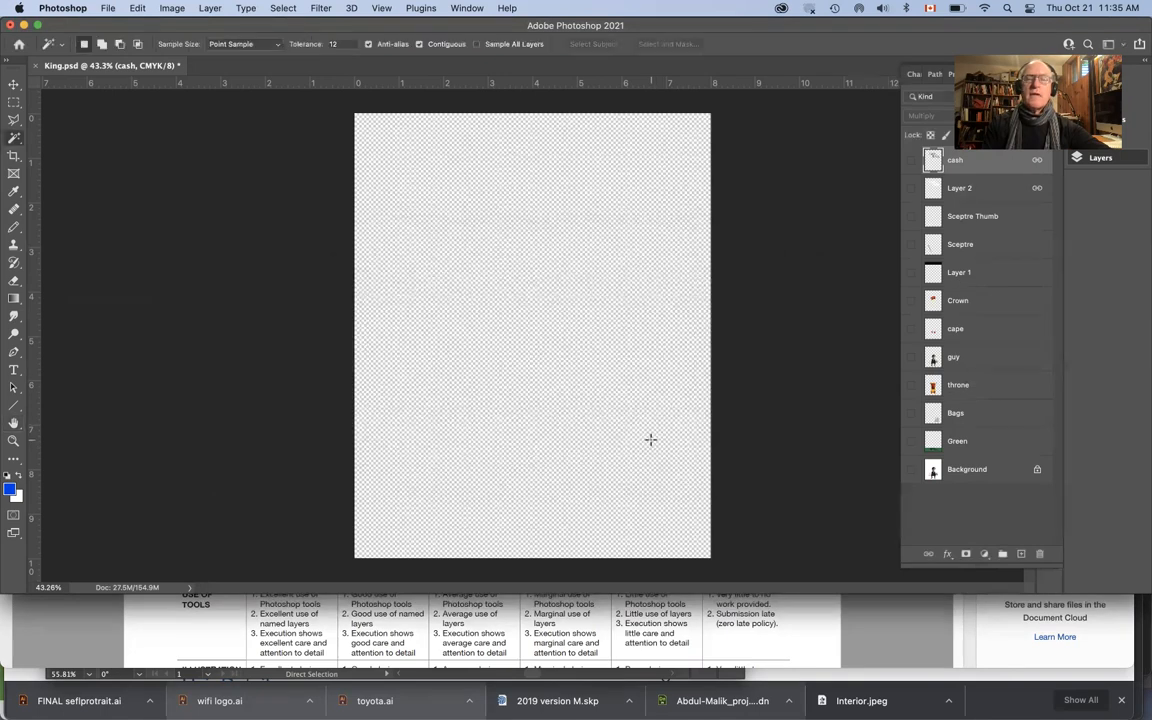
Step: Try a canvas size of 3 x 4 inches anchored at the upper-left corner, and cancel without applying it
click(173, 9)
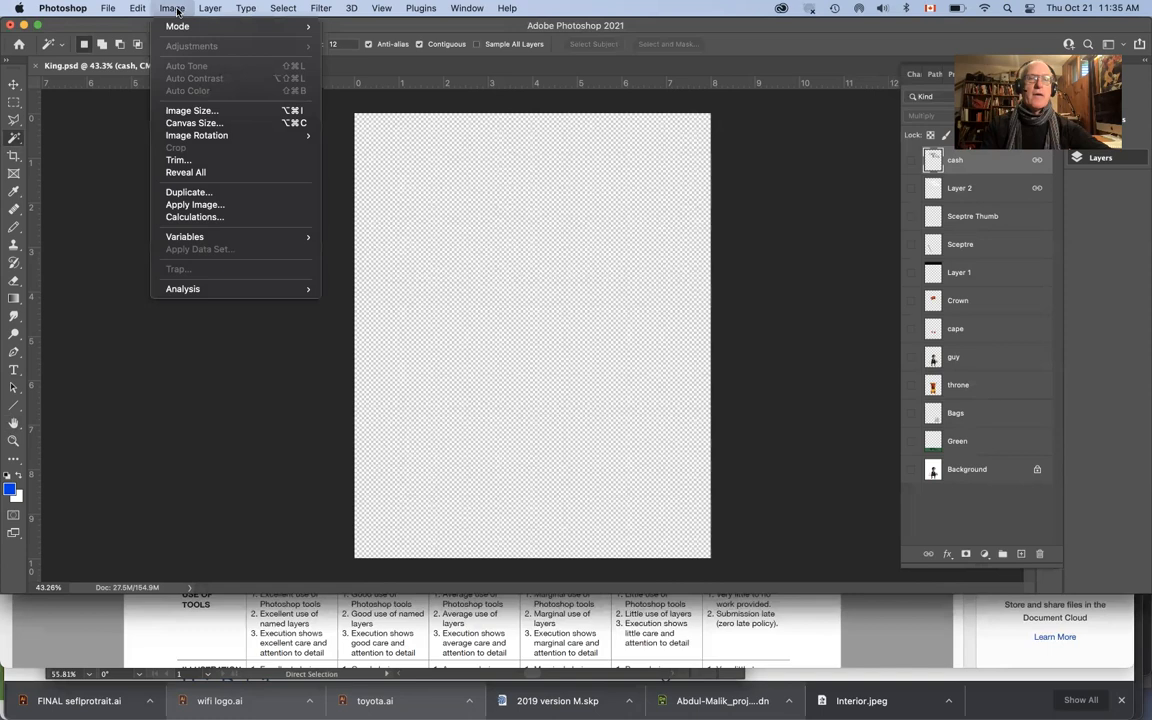
click(194, 122)
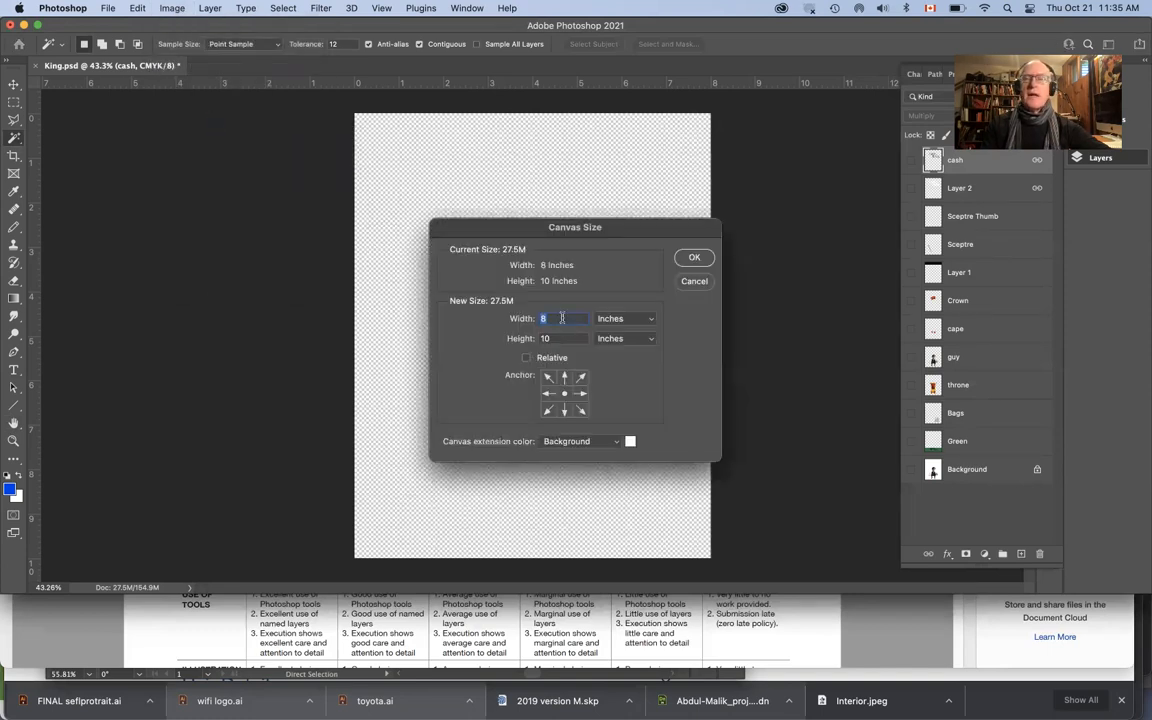
text(3)
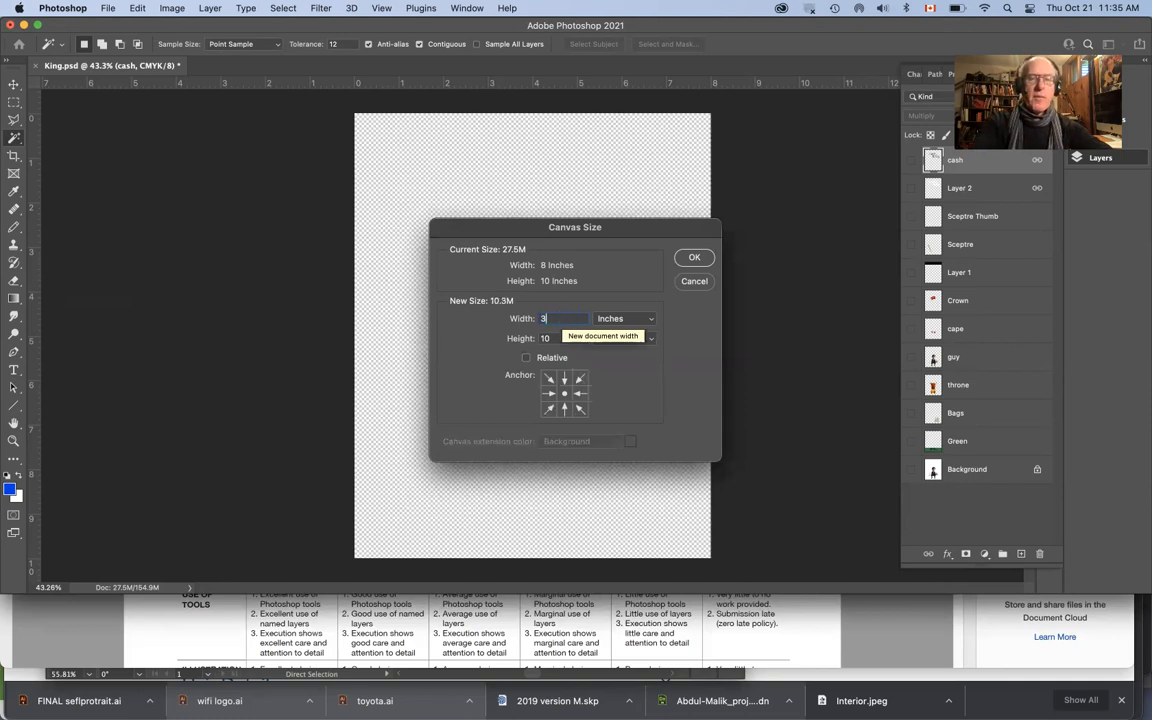
key(Tab)
text(4)
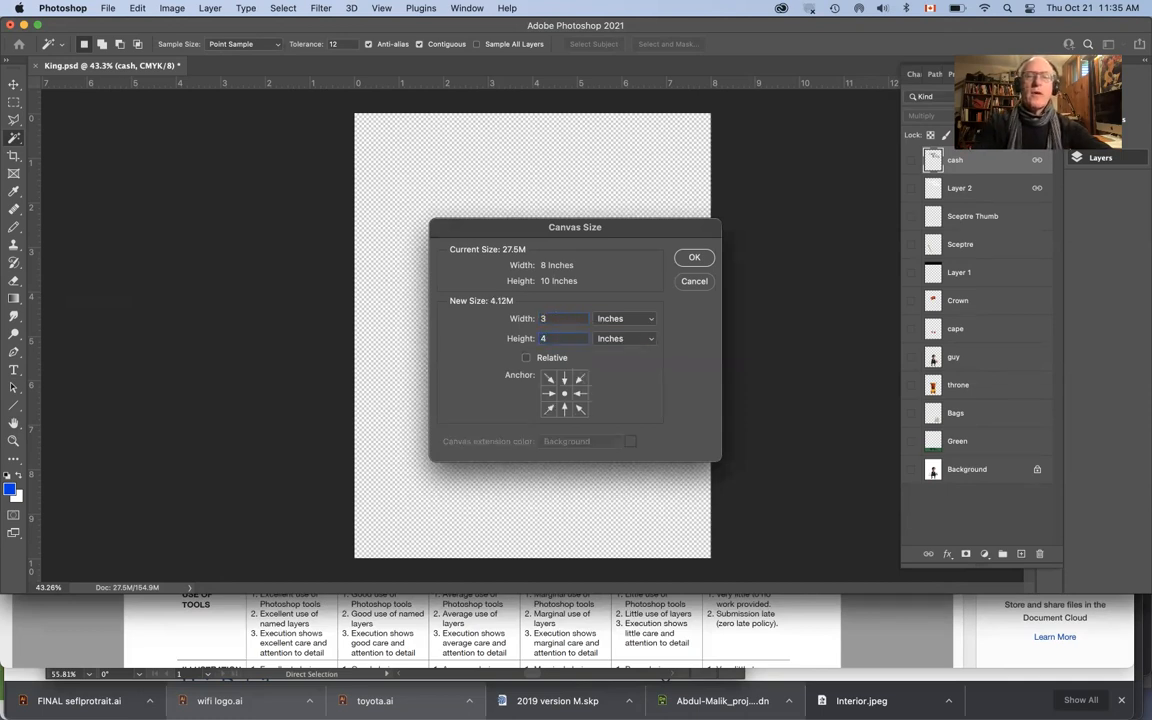
click(548, 379)
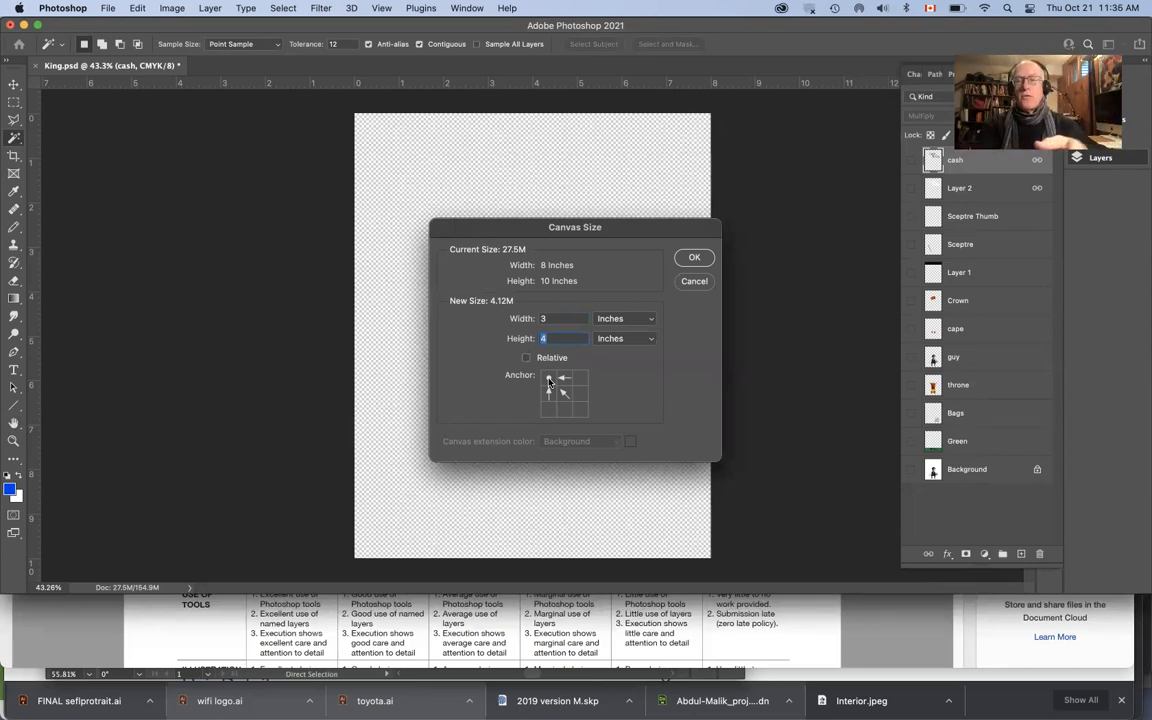
click(694, 282)
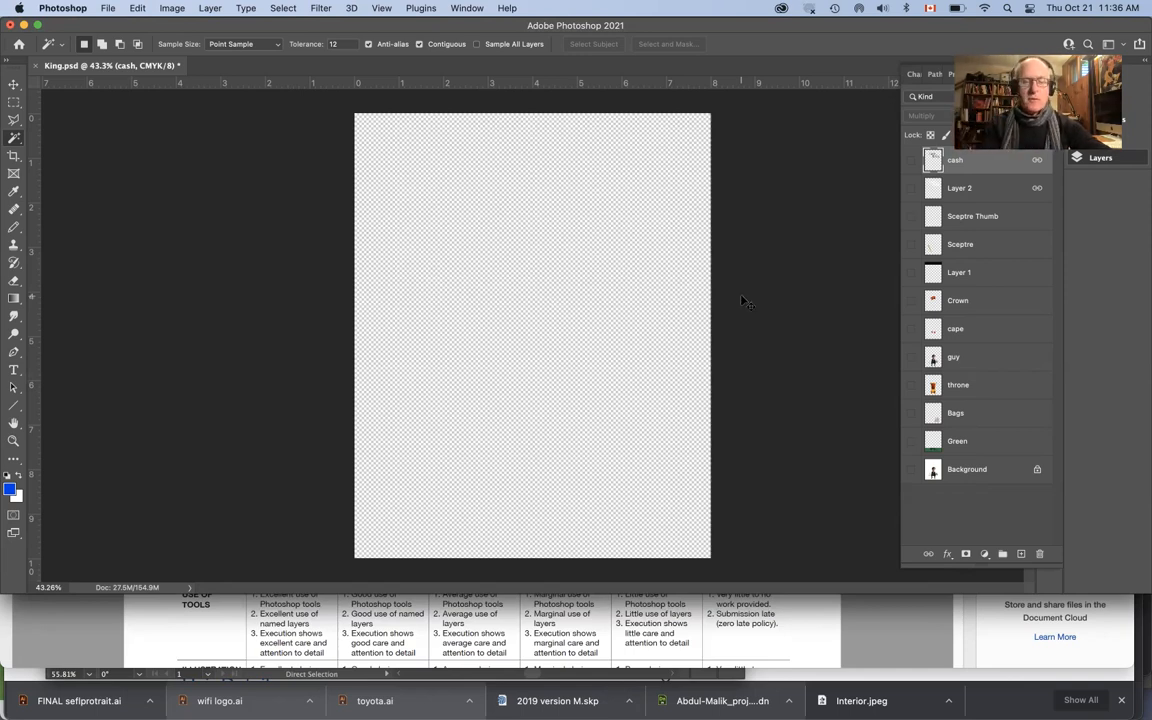
Step: Switch to Chrome and open the stocksnap.io website in a new tab
key(super+Tab)
key(super+Tab)
key(super+Tab)
key(super+Tab)
key(super+Tab)
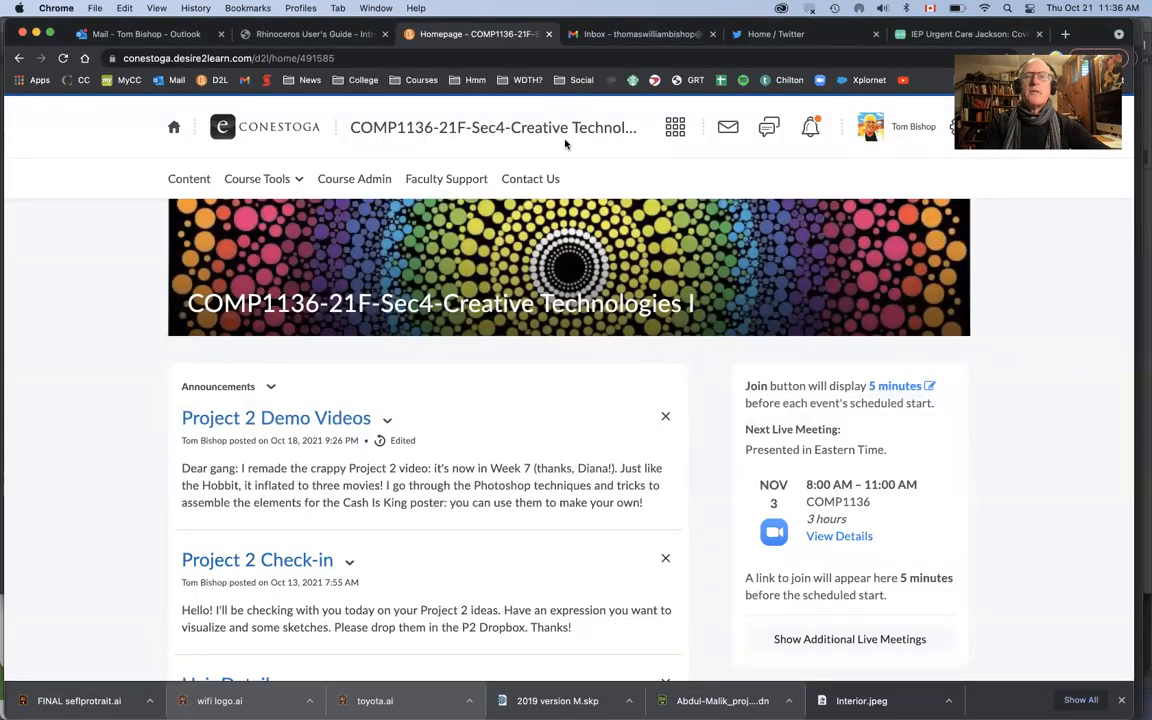
click(1066, 36)
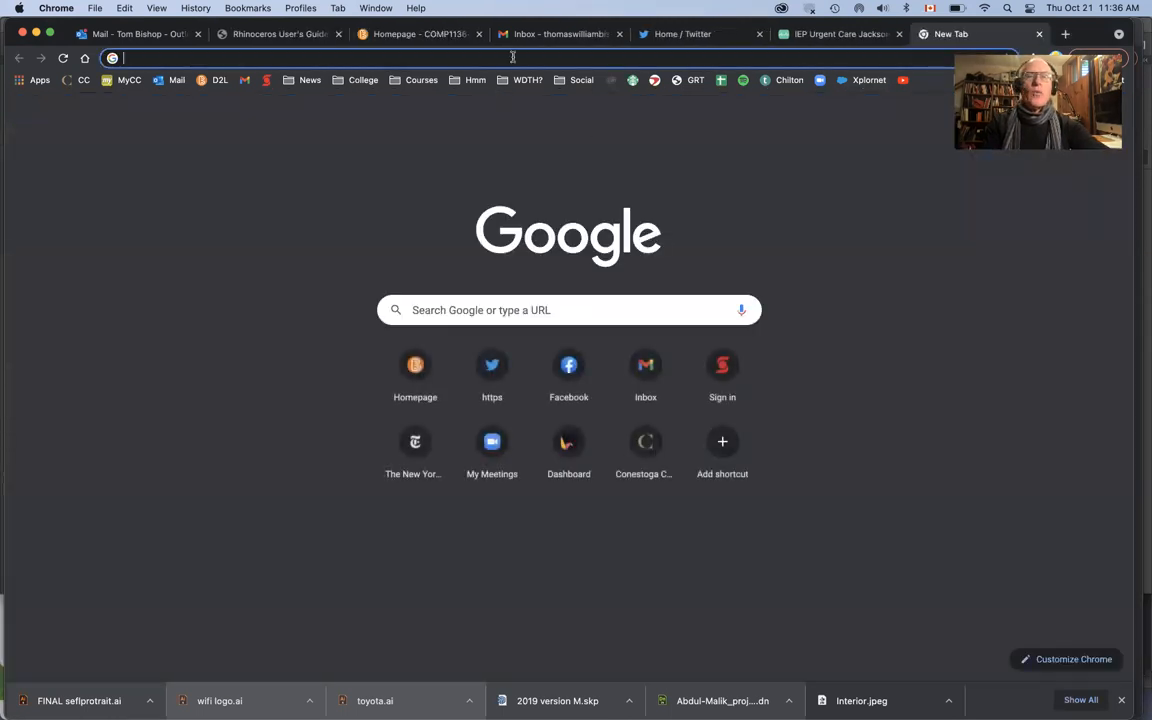
click(512, 60)
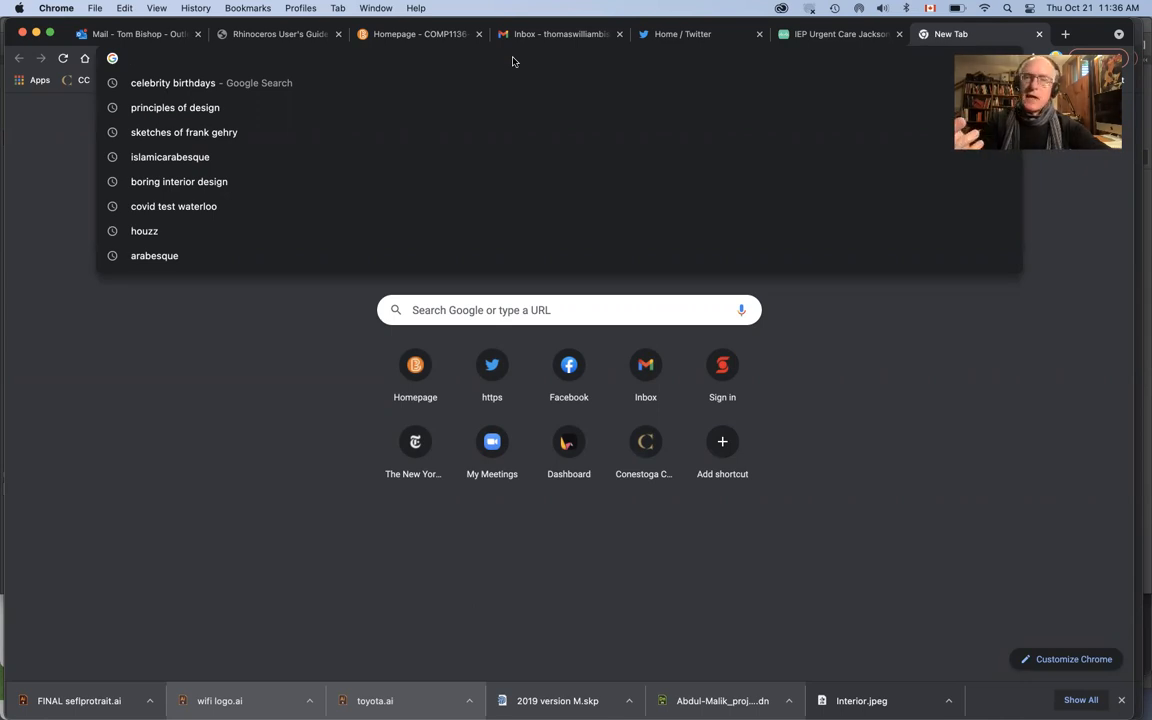
text(STOCK I)
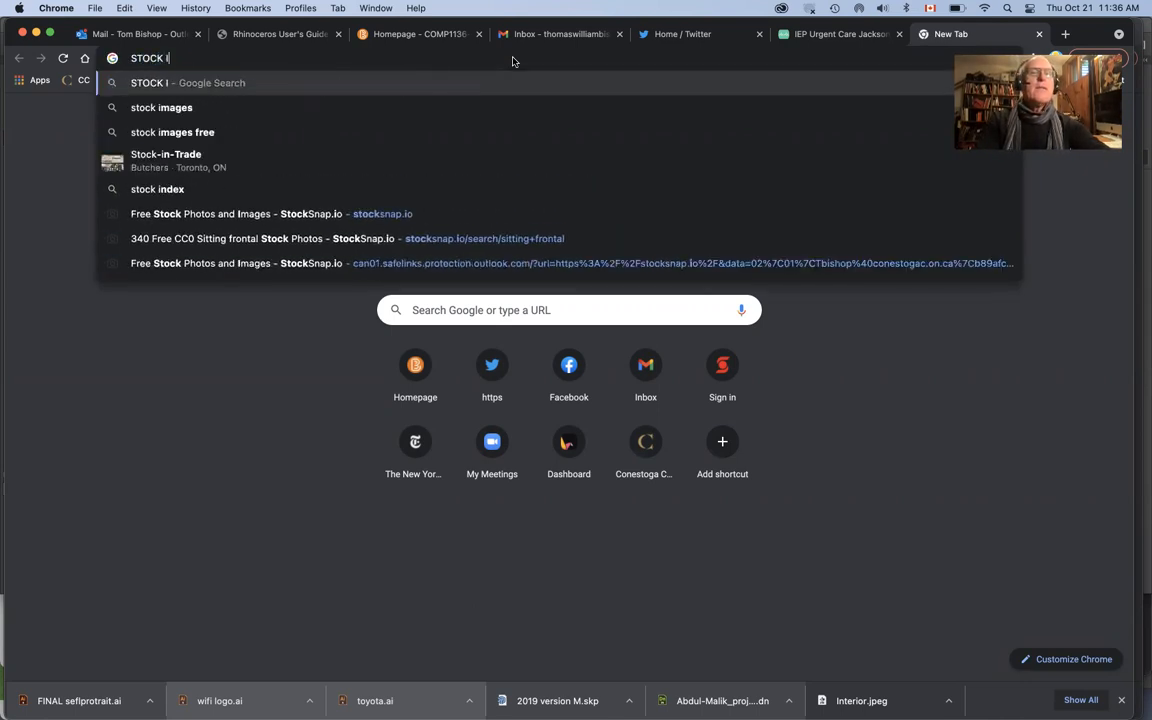
key(BackSpace)
key(BackSpace)
text(SN)
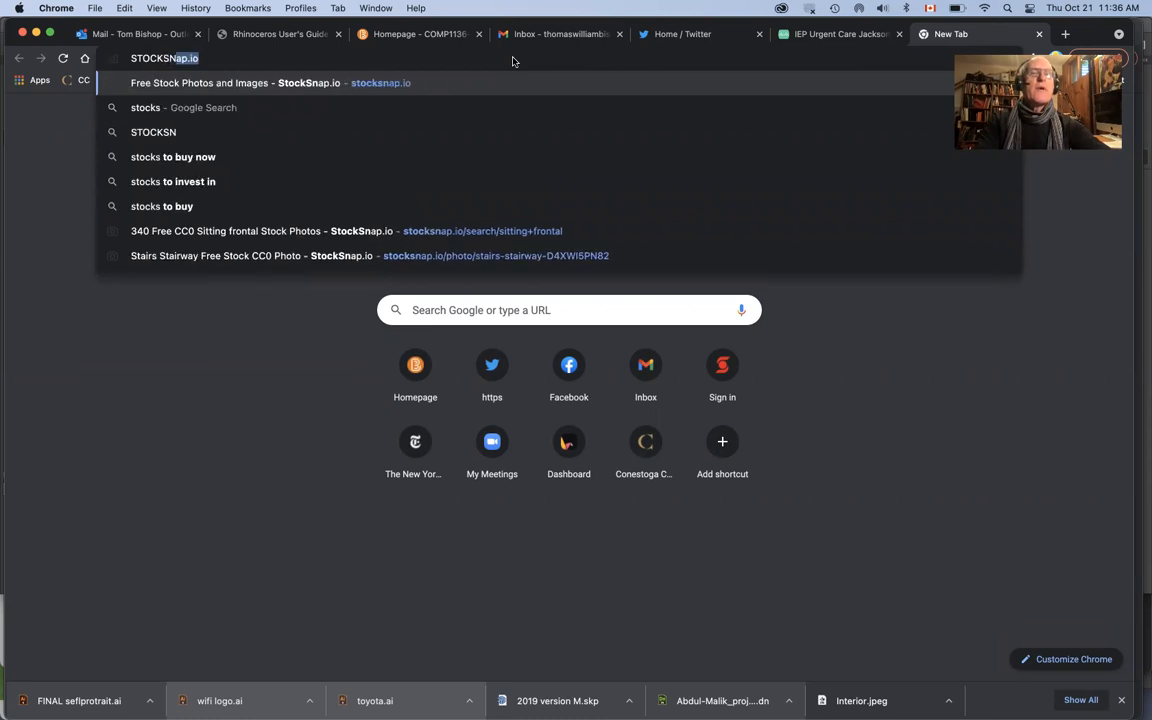
key(Return)
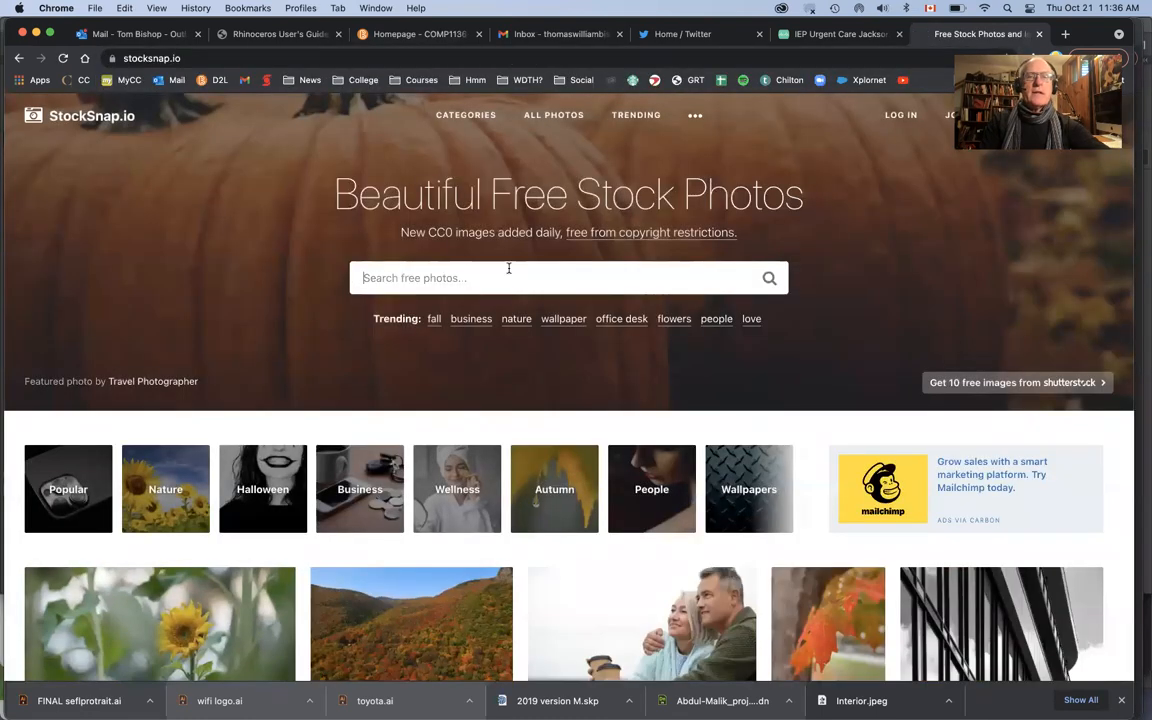
Step: Search StockSnap's free photos for "BUSINESS MAN"
click(508, 268)
text(BUSINESS MAN)
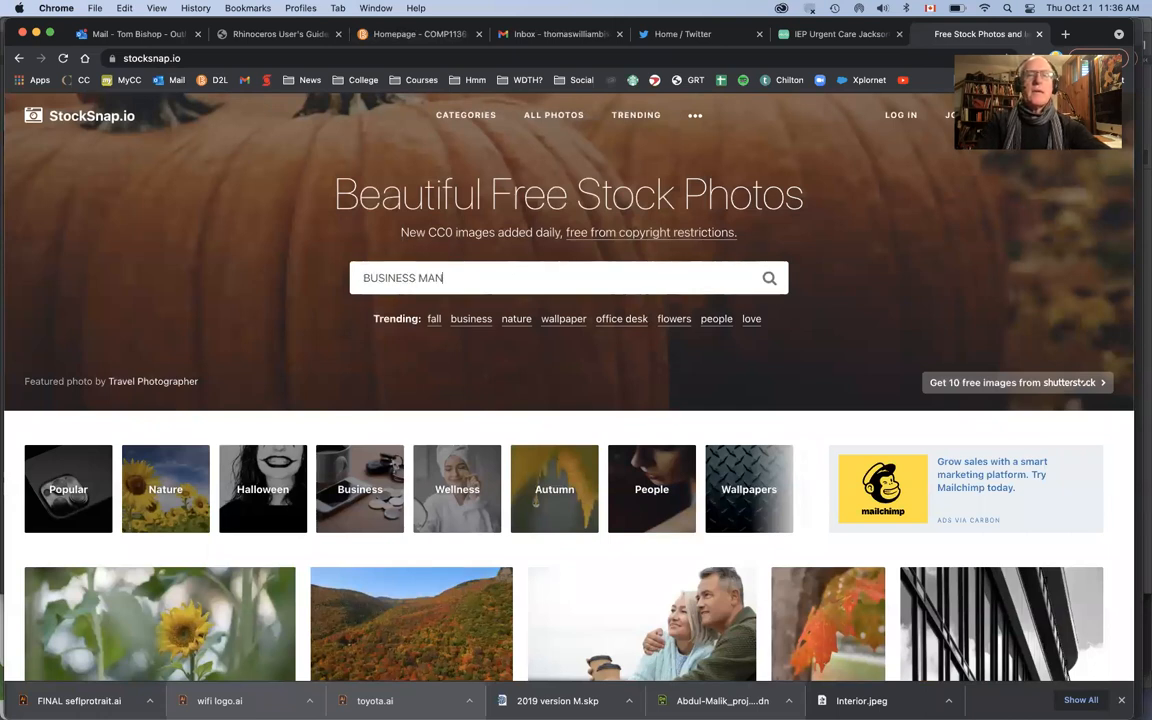
key(Return)
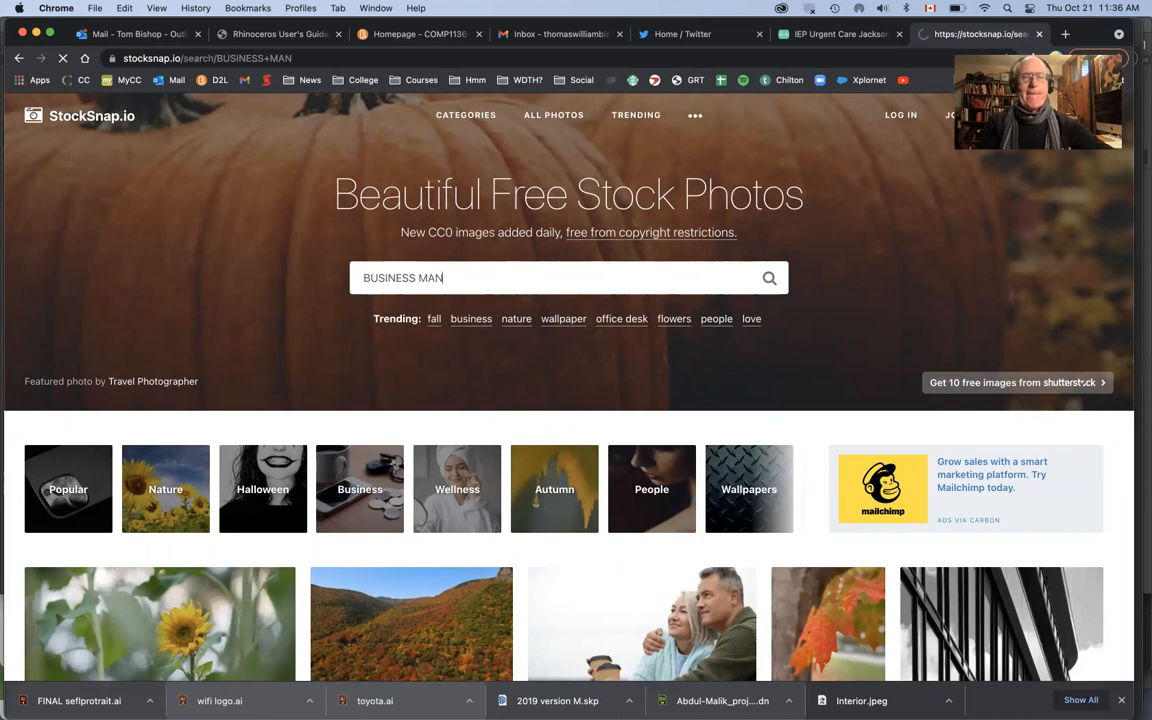
Step: Browse the business man photo results to look for a suitable picture of a man
scroll(585, 287, down, 5)
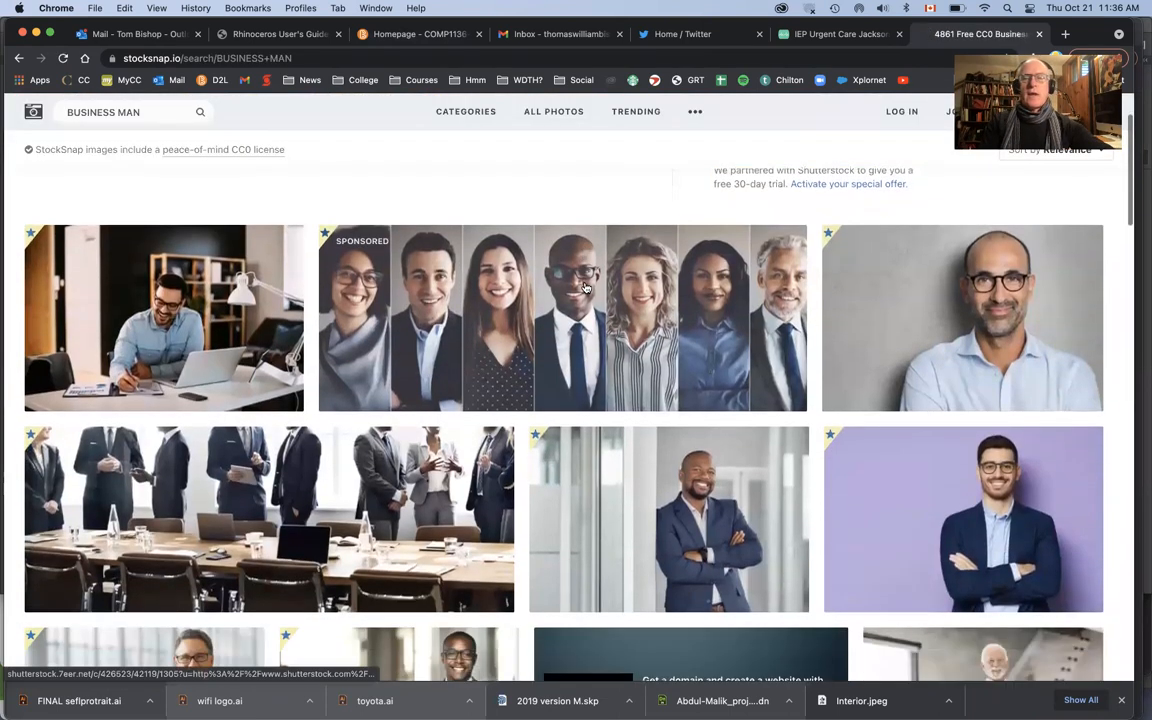
scroll(585, 287, down, 5)
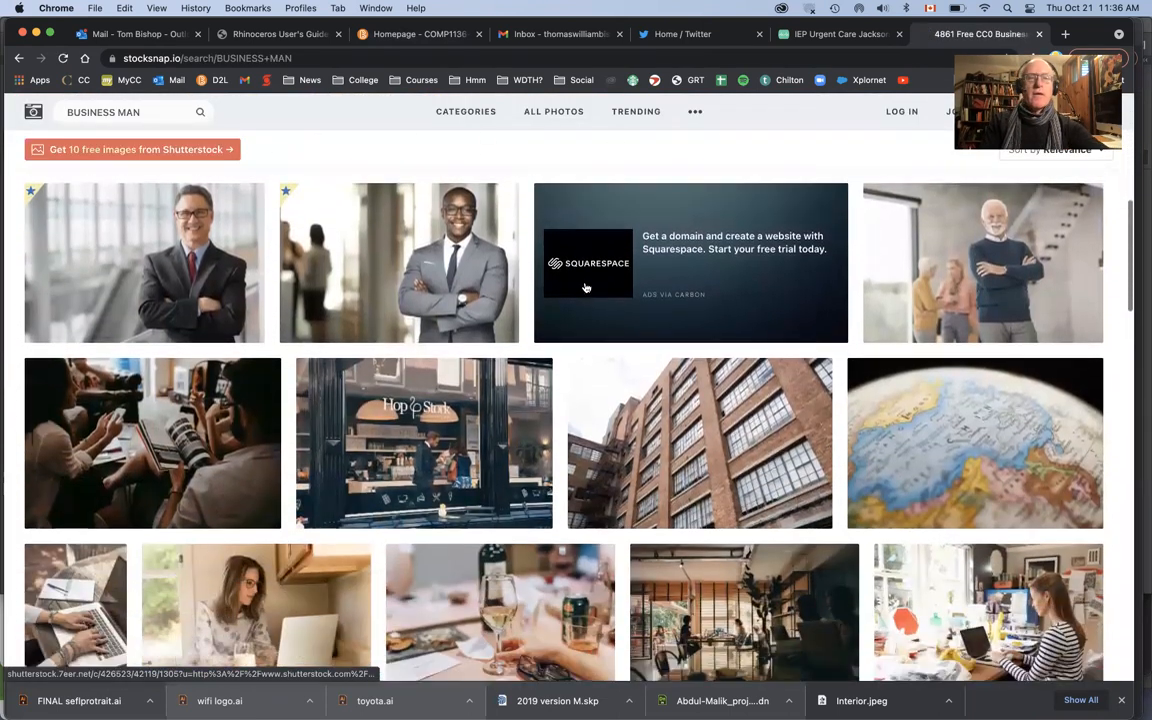
scroll(585, 287, up, 2)
scroll(585, 287, down, 7)
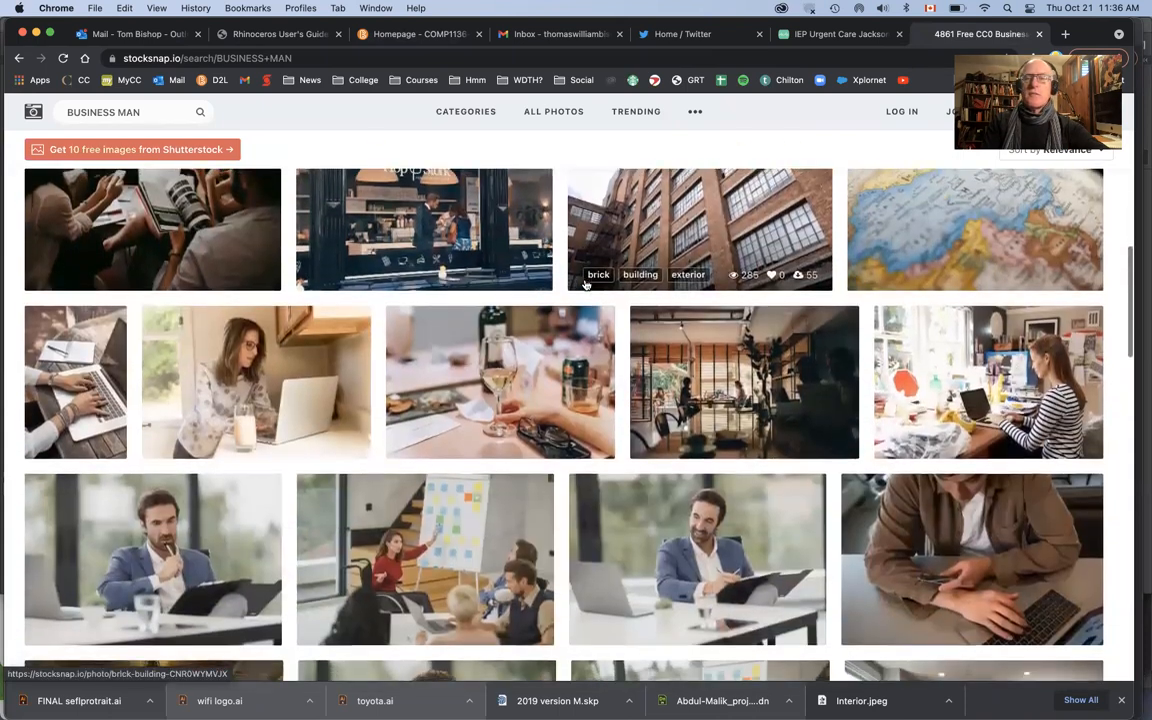
scroll(585, 287, down, 10)
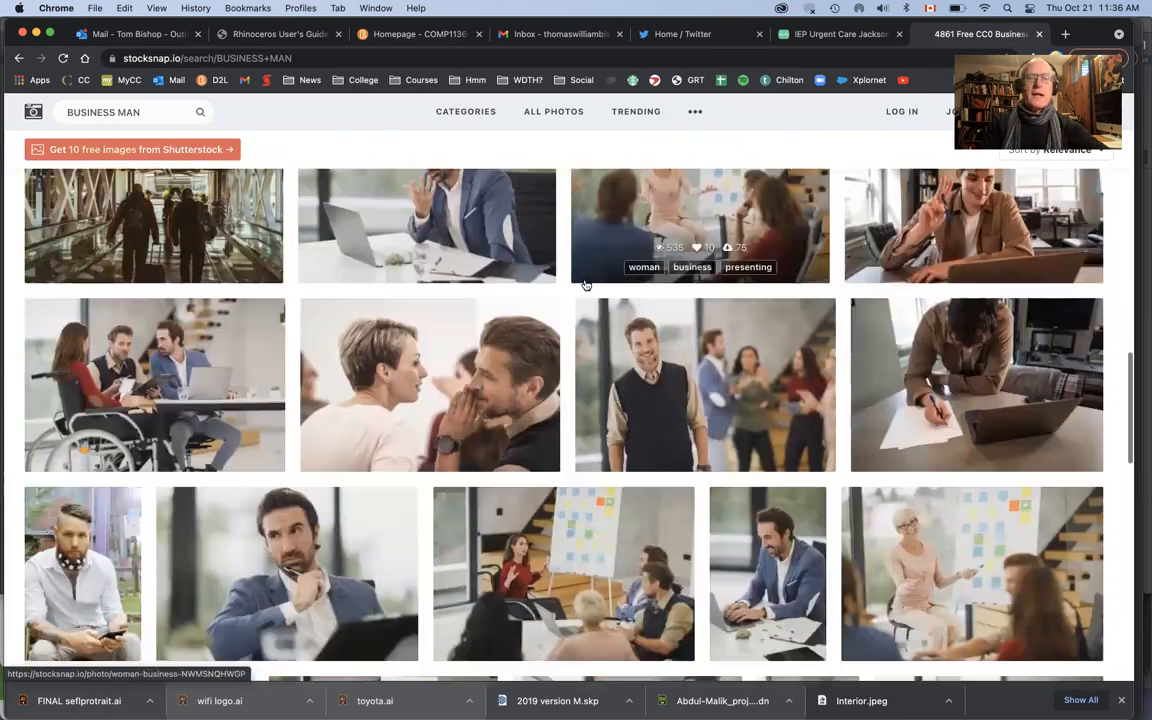
scroll(585, 287, down, 5)
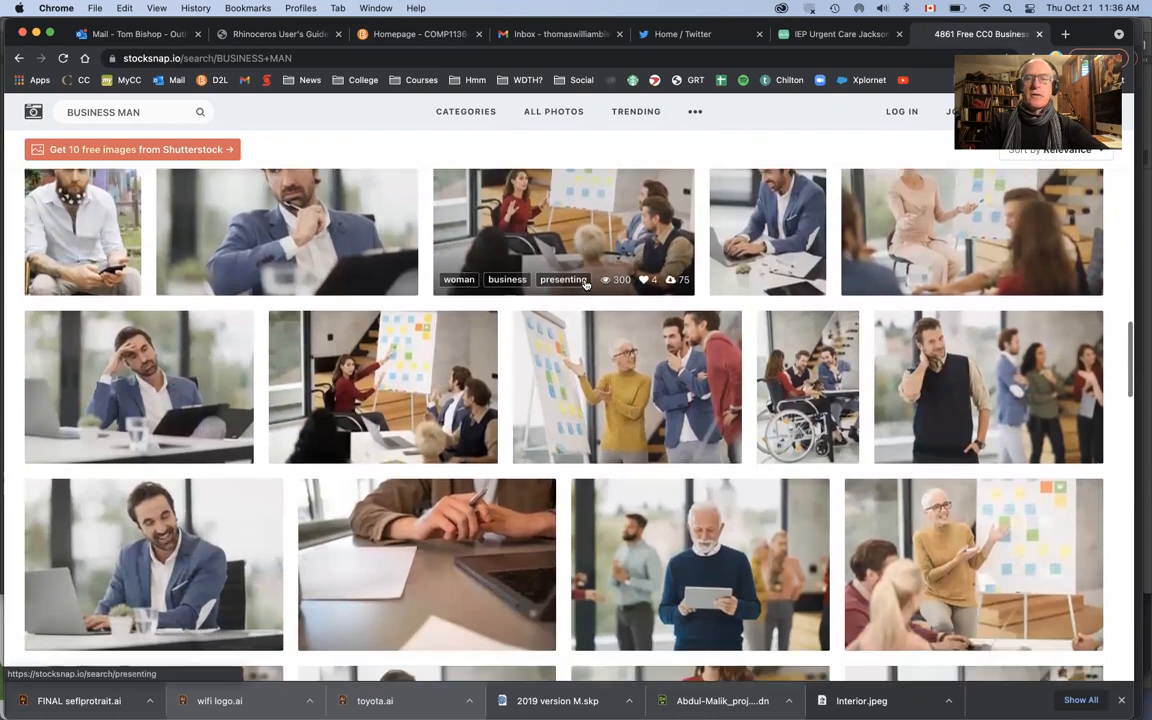
scroll(585, 287, down, 8)
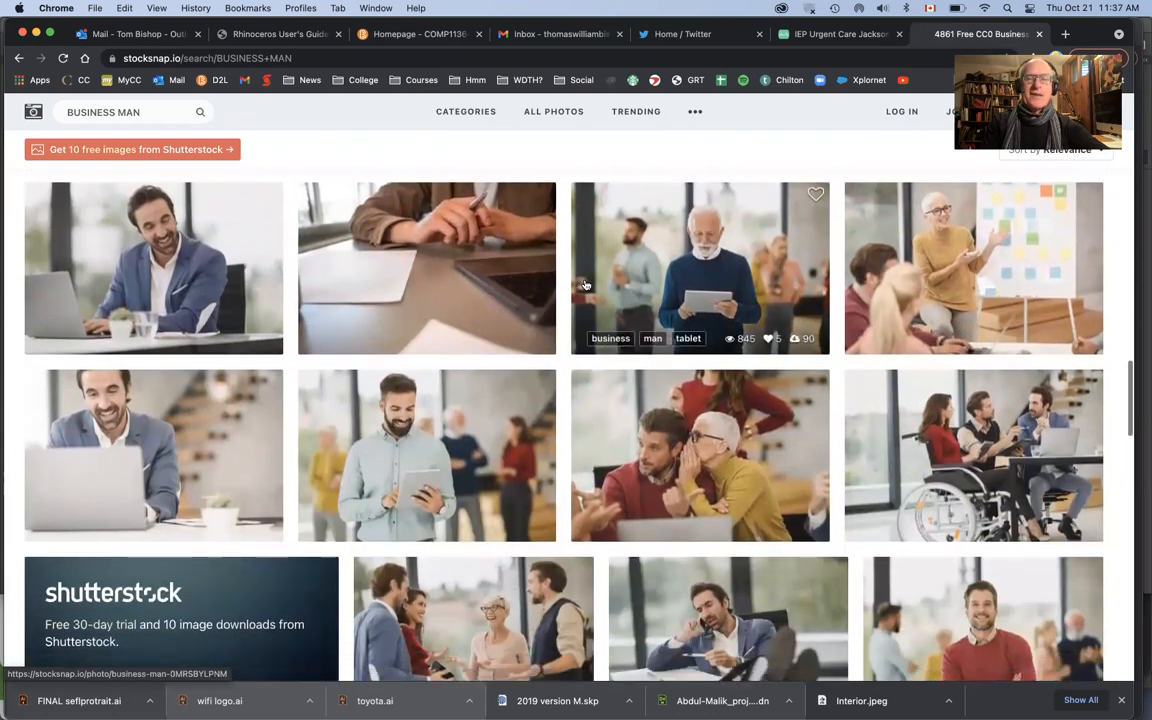
scroll(585, 287, down, 10)
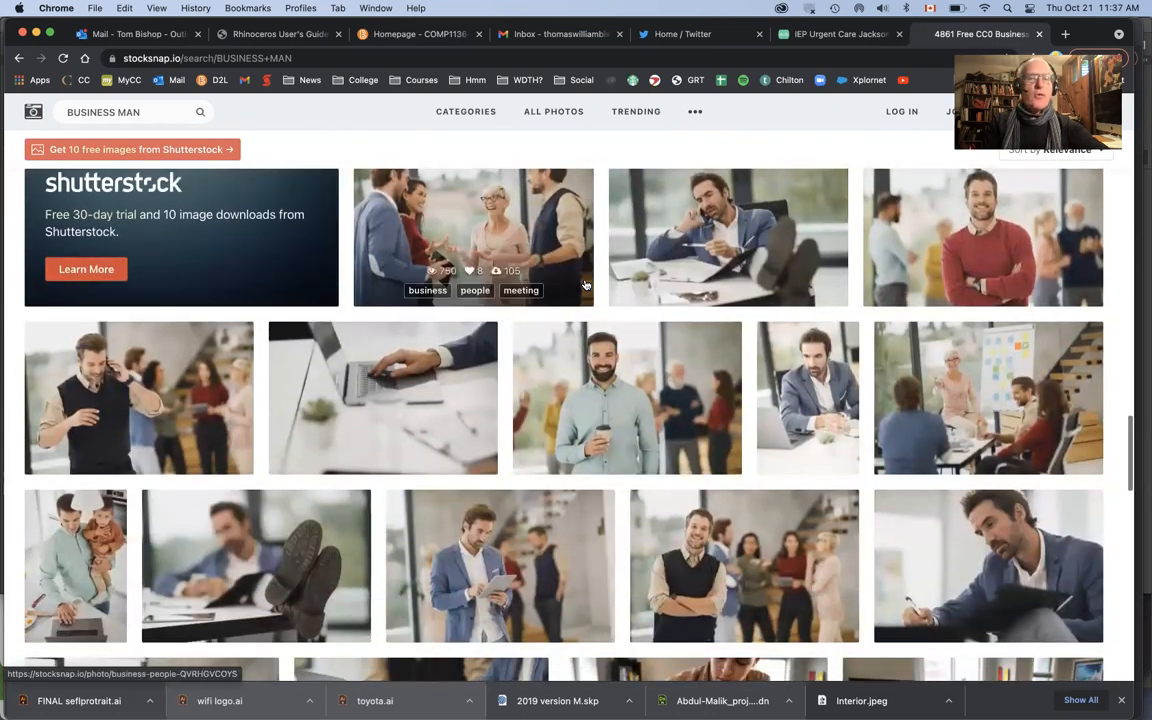
scroll(585, 285, down, 10)
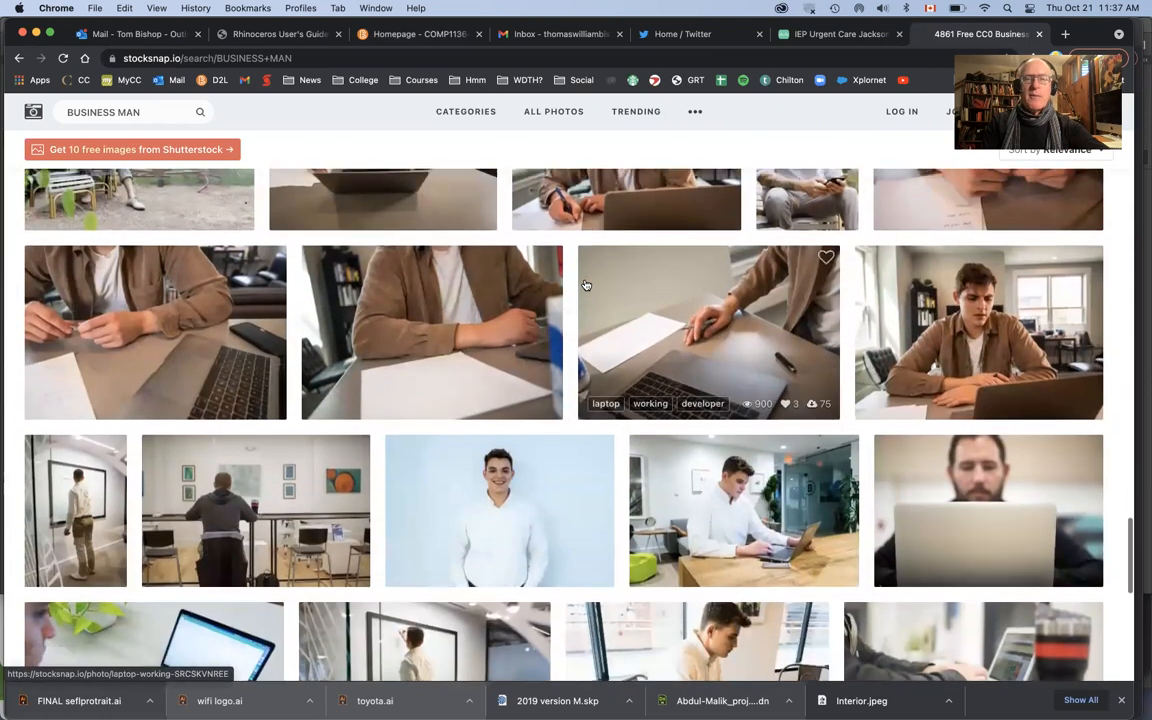
scroll(585, 285, down, 1)
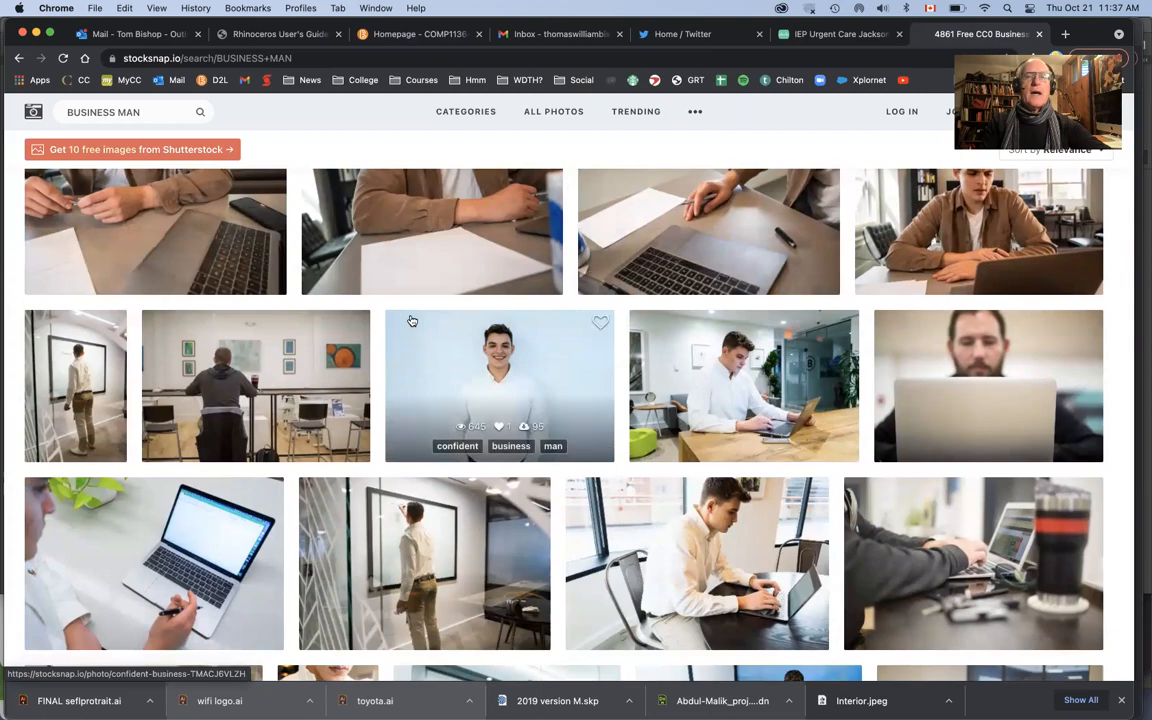
scroll(411, 320, down, 15)
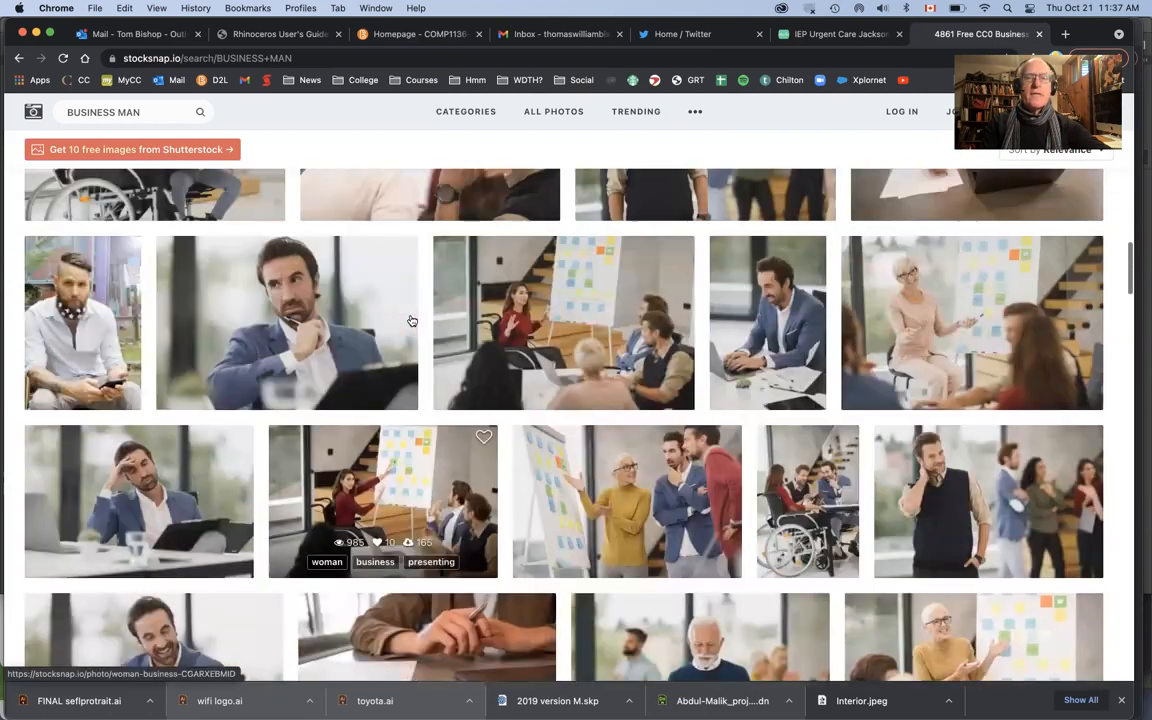
scroll(411, 320, up, 15)
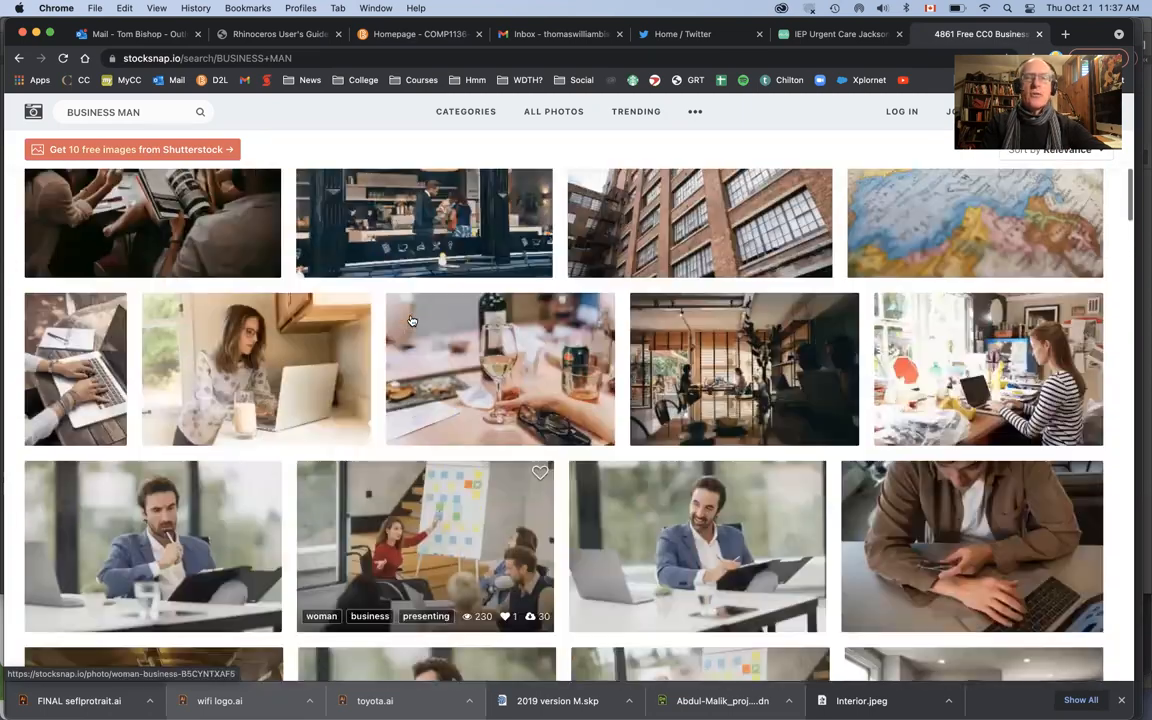
scroll(411, 320, up, 10)
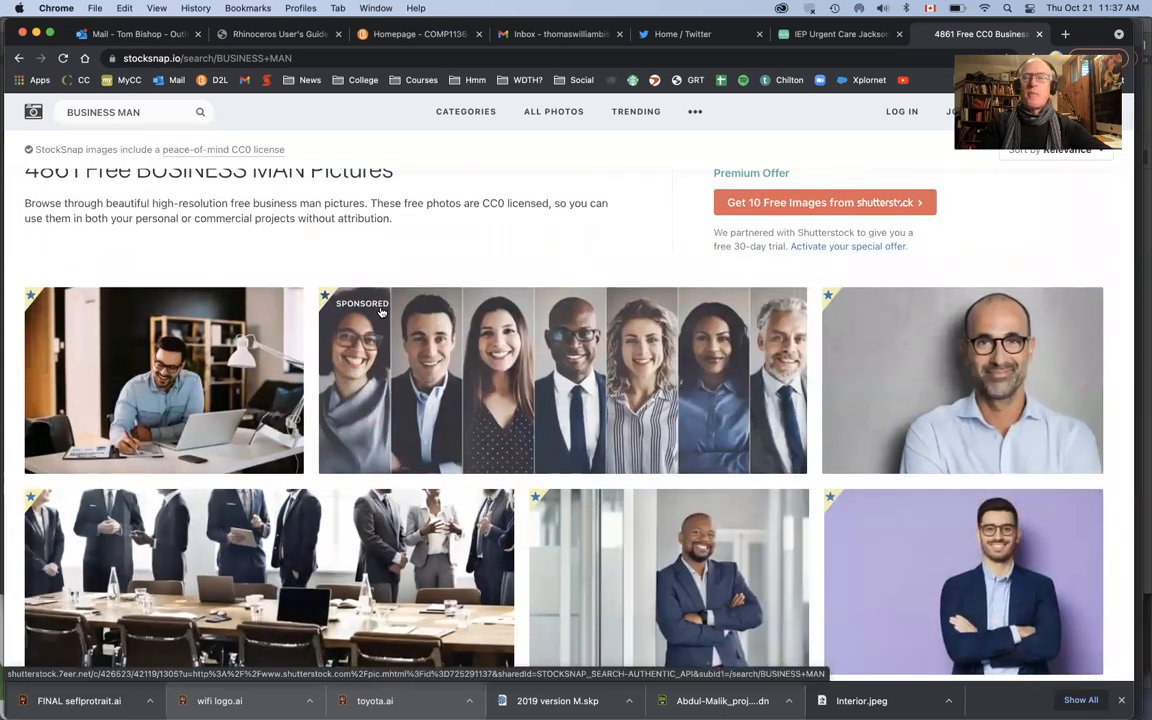
scroll(381, 312, down, 10)
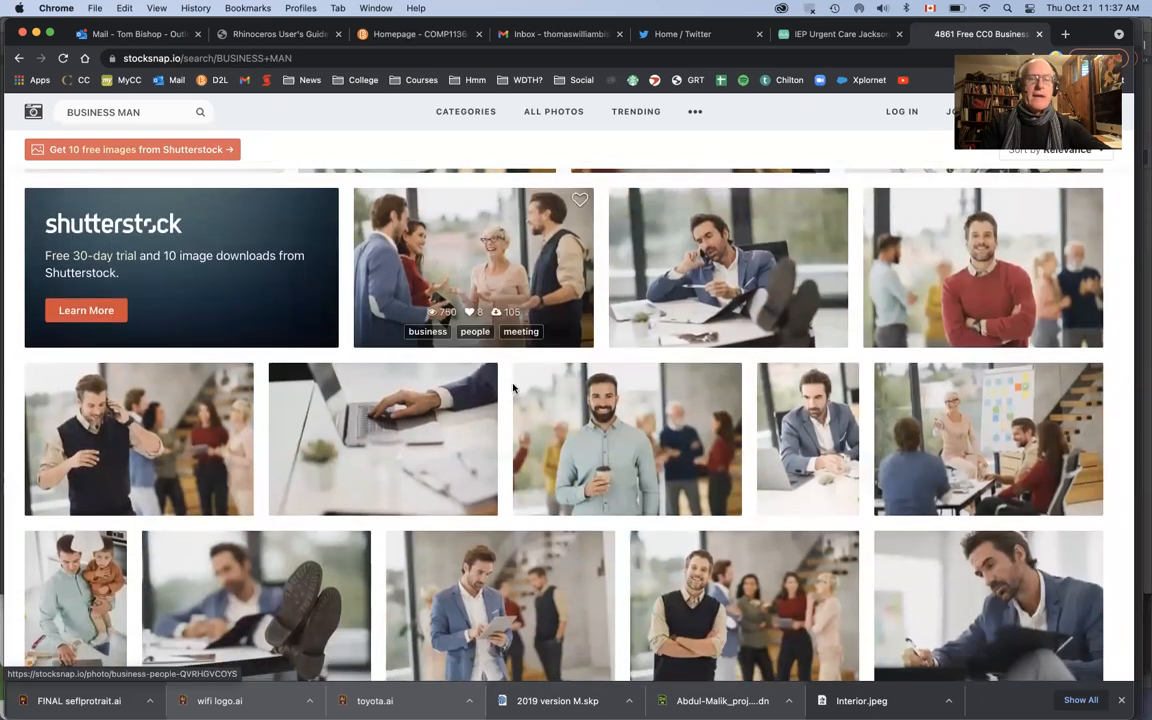
scroll(518, 395, down, 15)
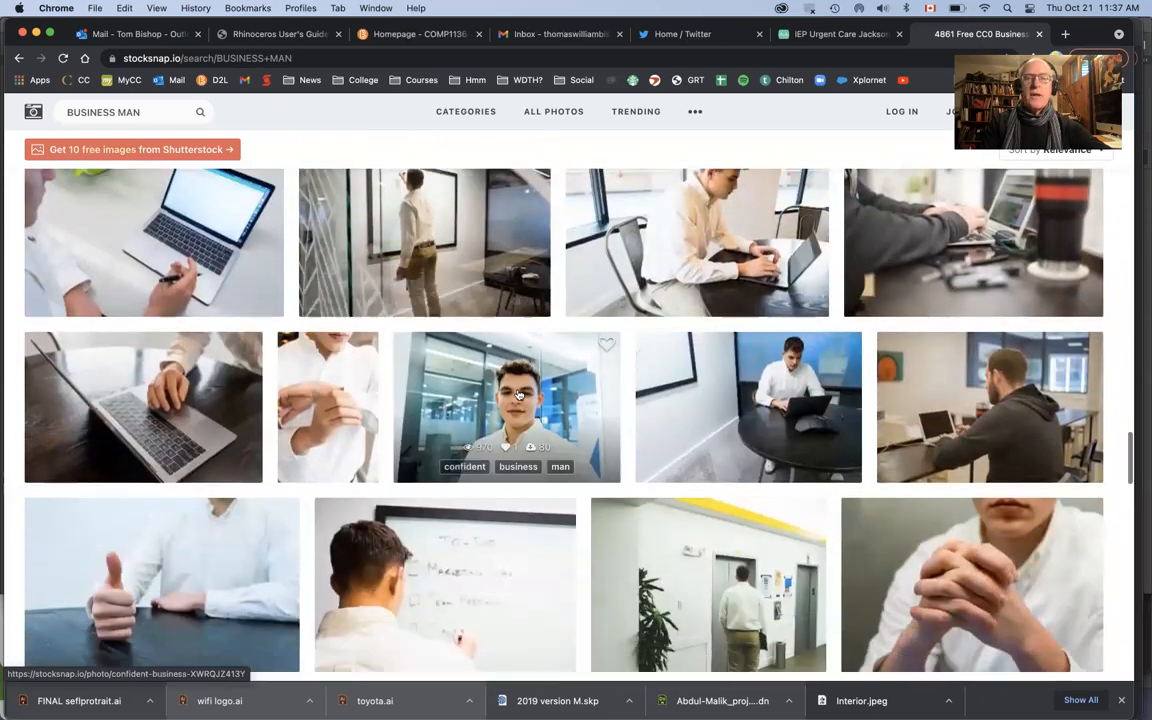
scroll(518, 395, down, 10)
scroll(518, 395, down, 5)
scroll(518, 395, down, 1)
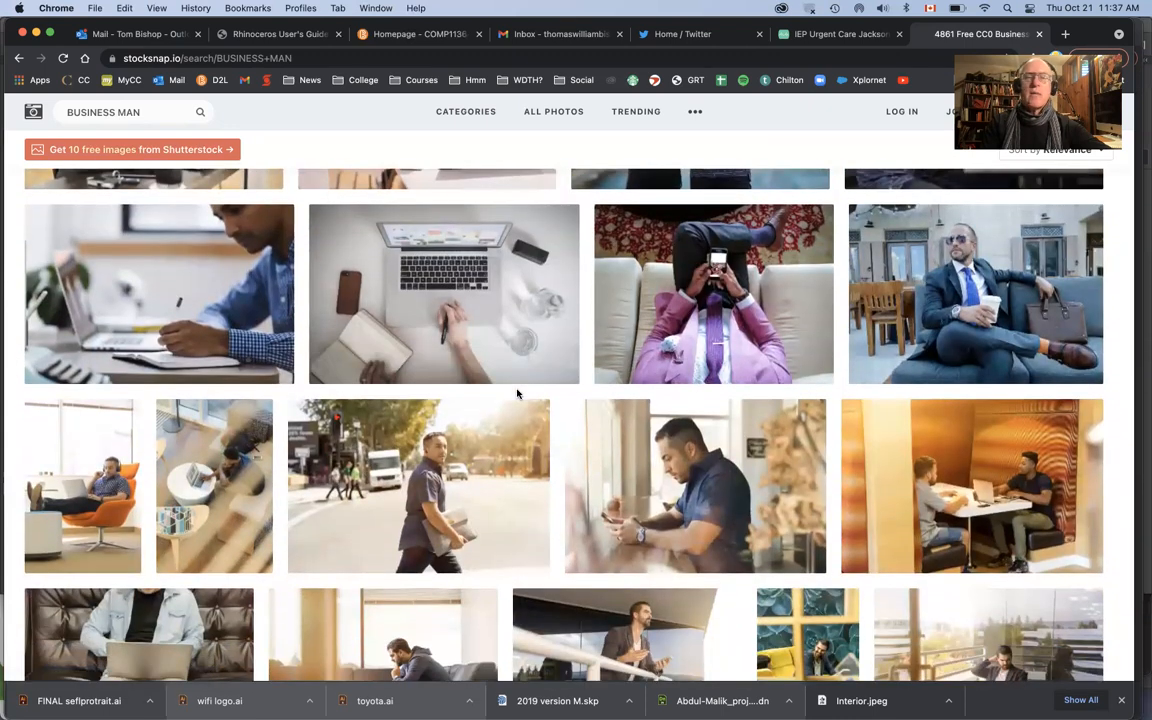
scroll(518, 395, down, 2)
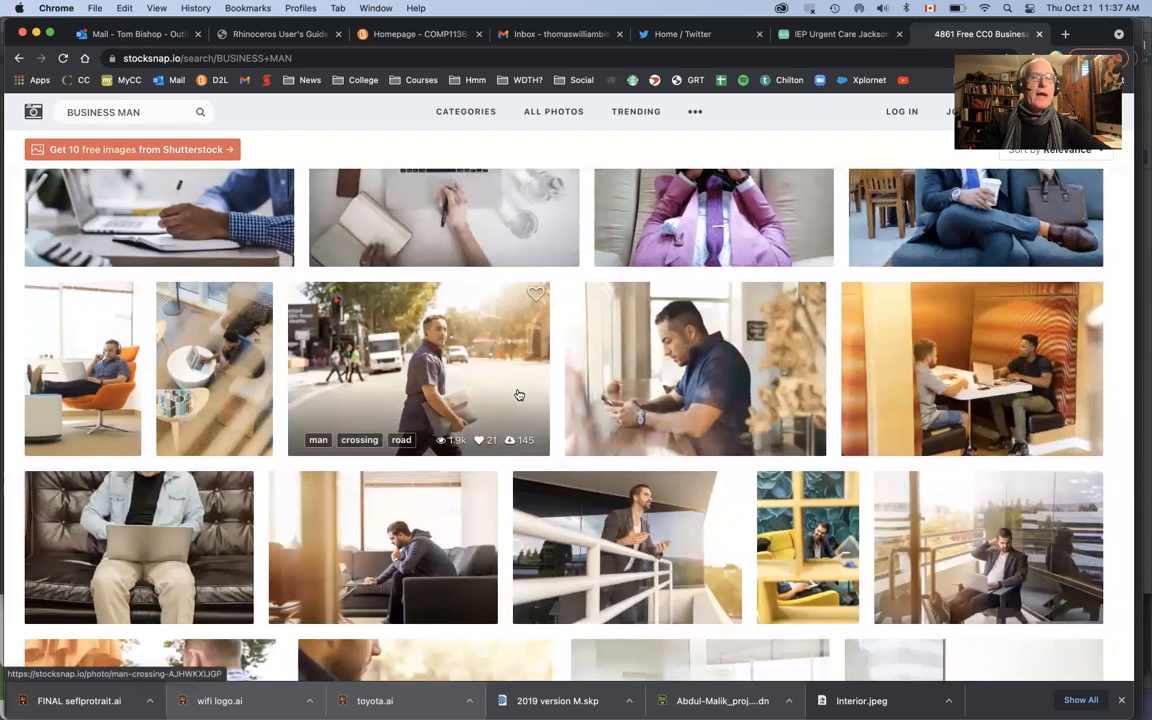
Step: Continue through the StockSnap business man results to find a suitable photo of a man
scroll(518, 395, down, 8)
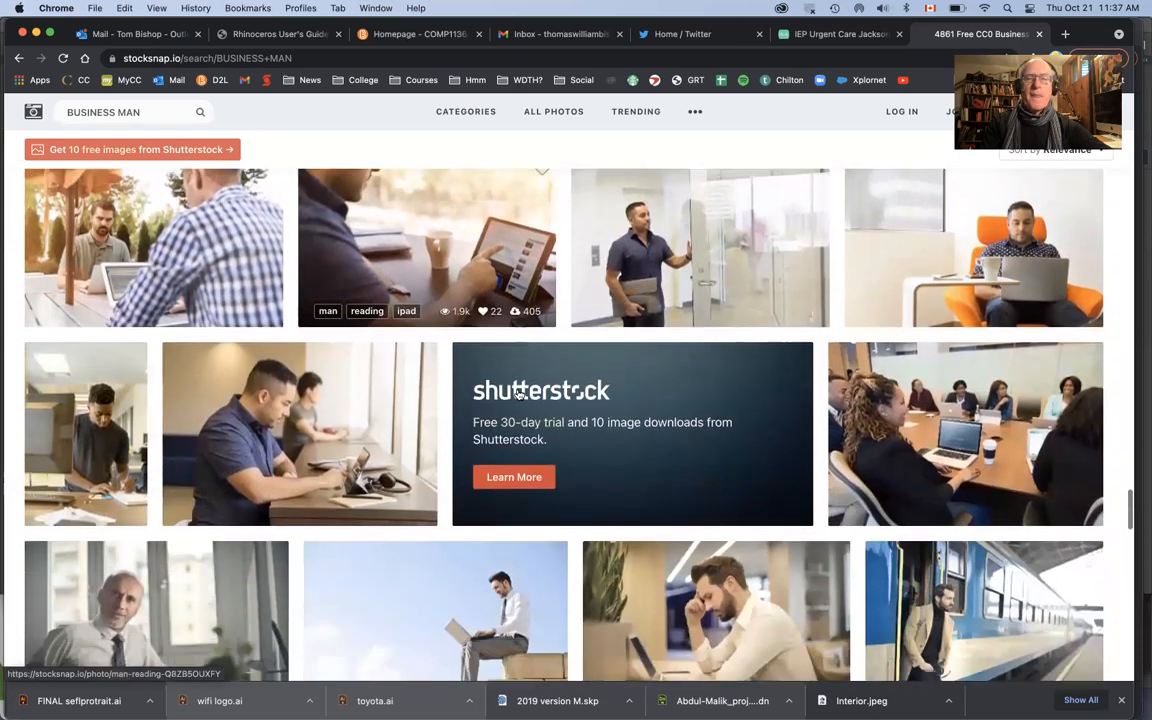
scroll(518, 395, down, 1)
scroll(518, 395, down, 1)
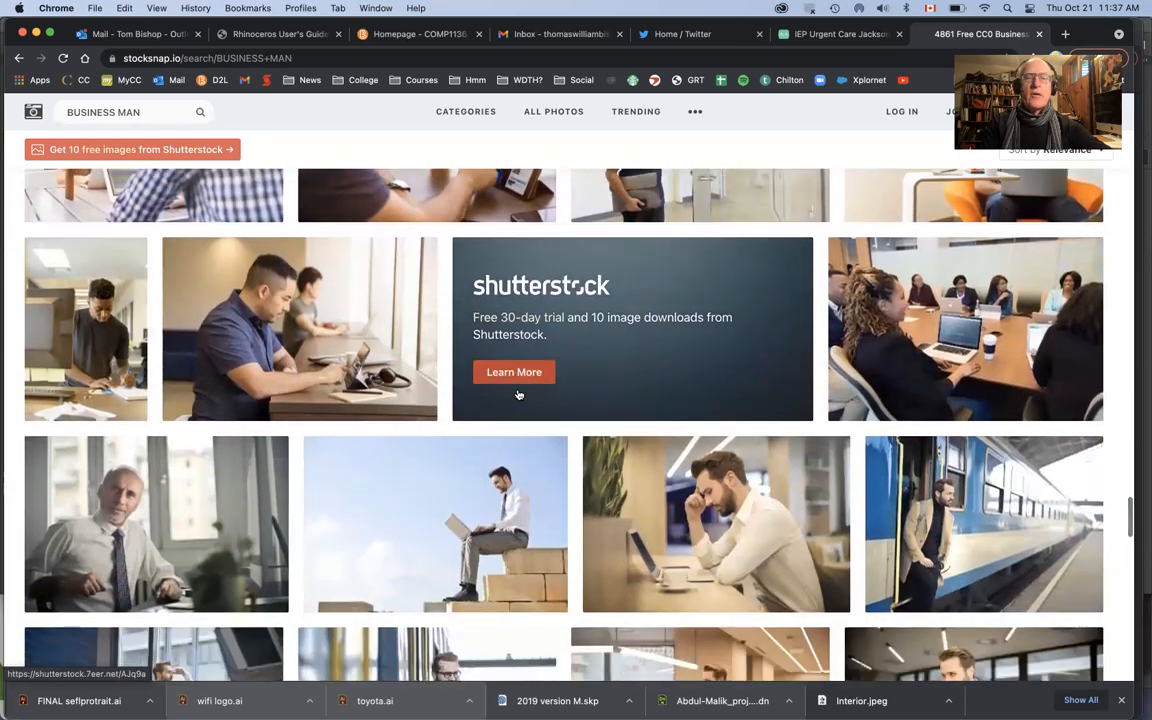
scroll(518, 395, down, 1)
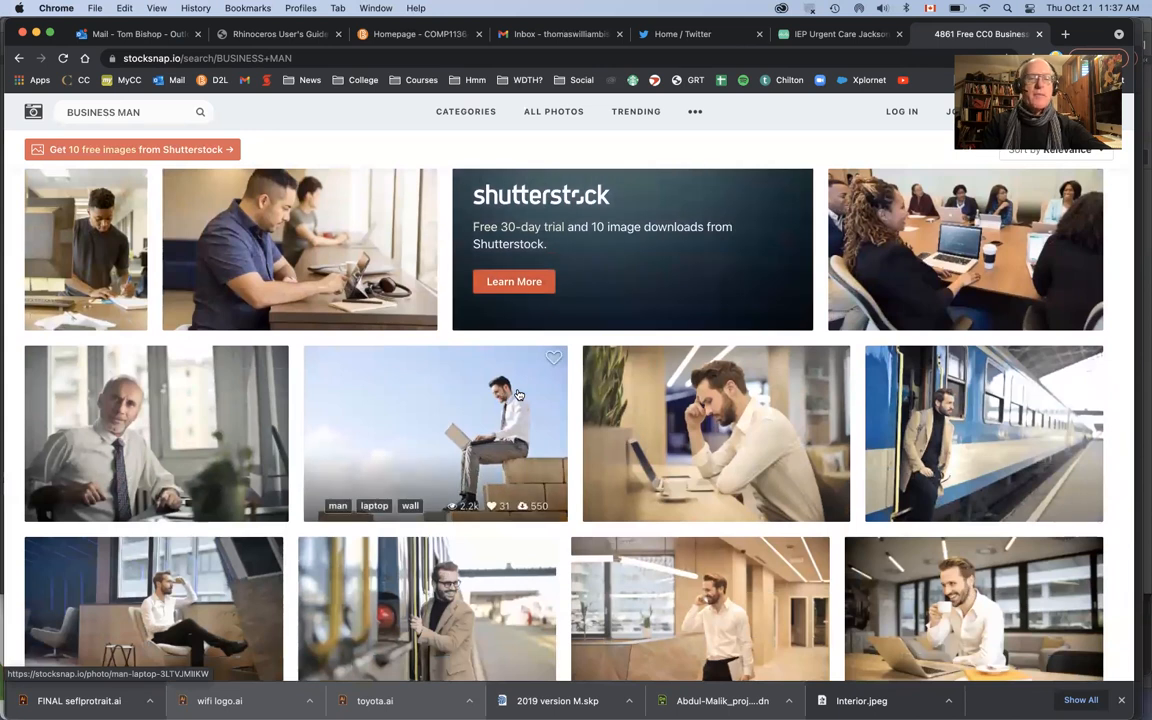
scroll(518, 395, down, 3)
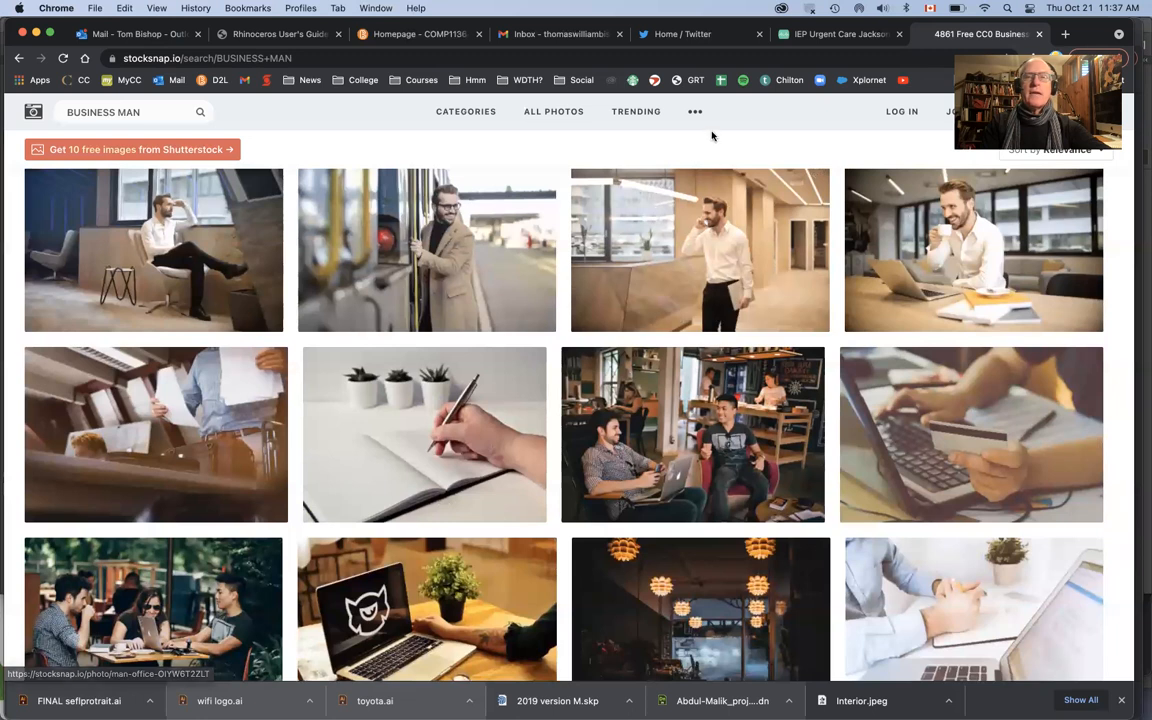
Step: Switch to Photoshop and open the JPEG copy of the young man's ID portrait from the personal folder in Documents
key(super+Tab)
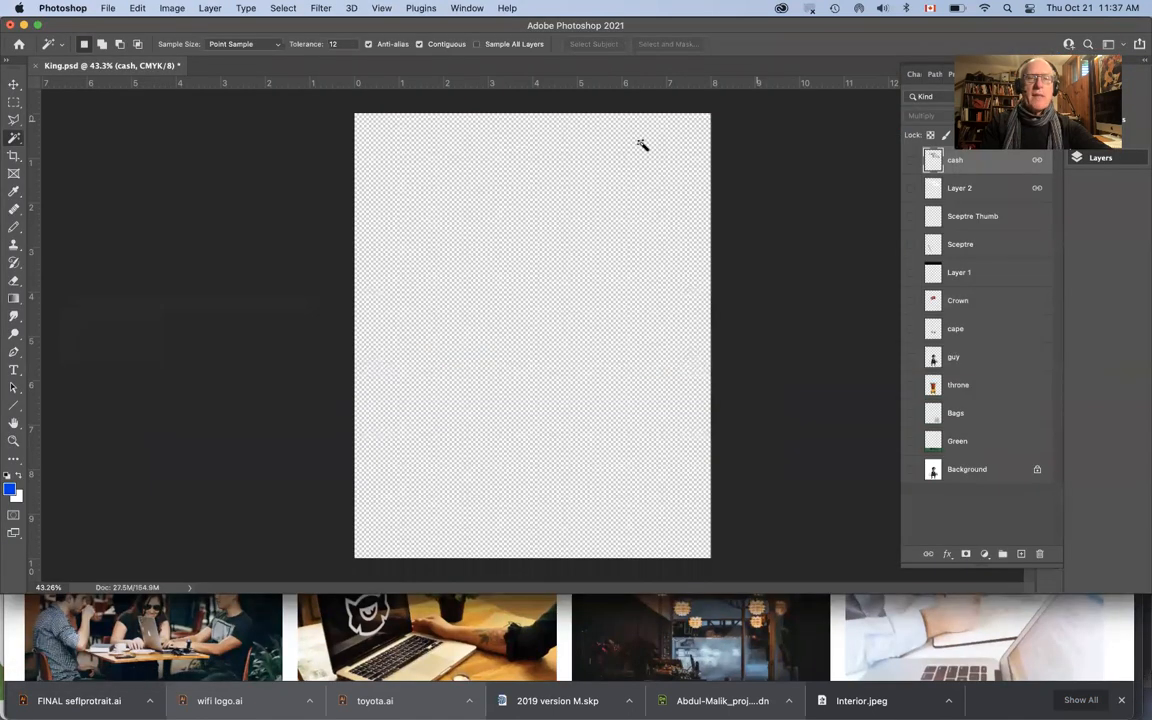
key(super+o)
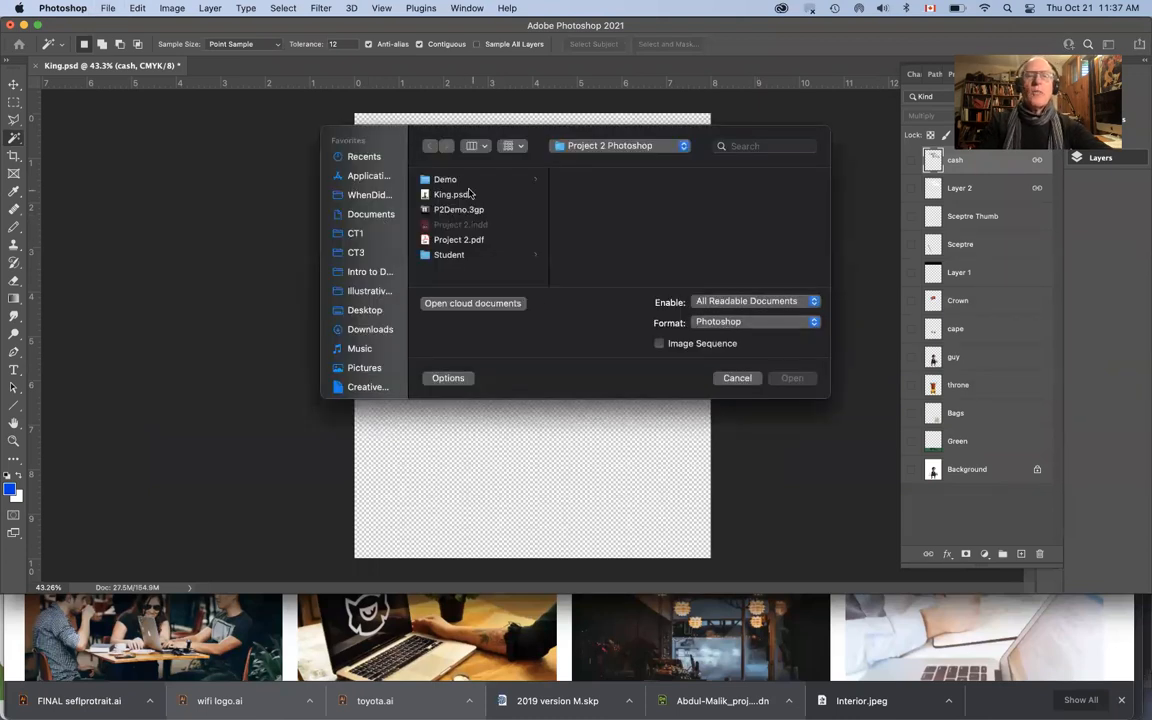
click(360, 236)
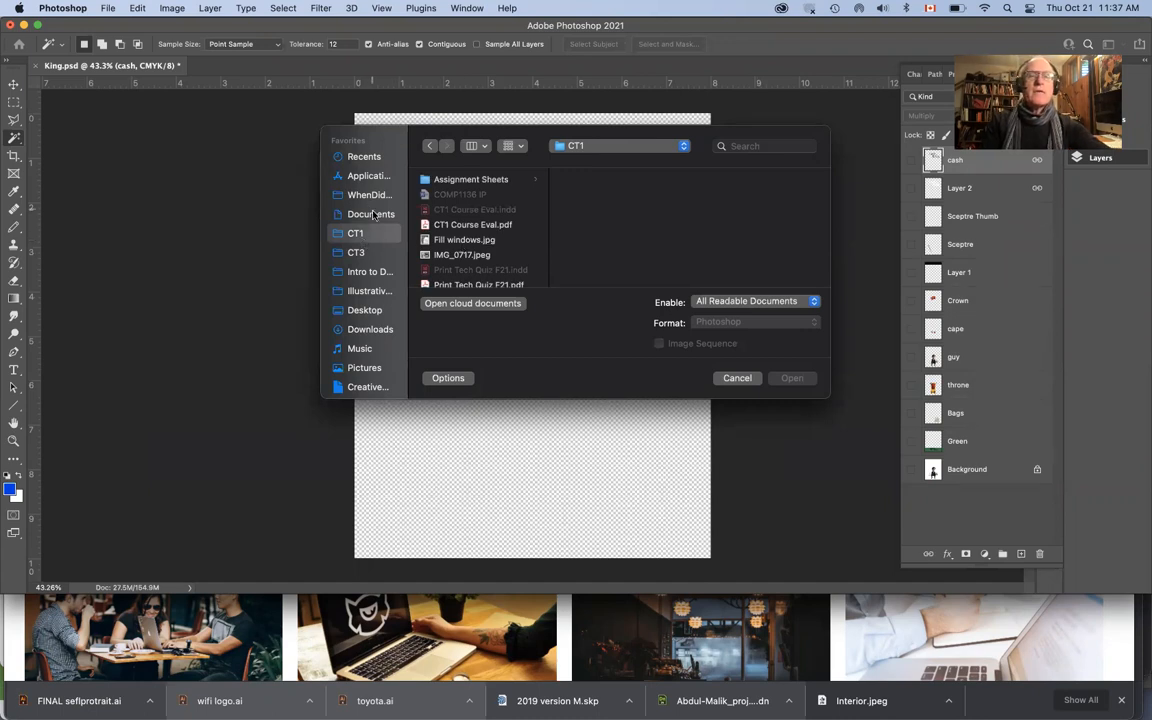
click(372, 214)
scroll(467, 229, down, 10)
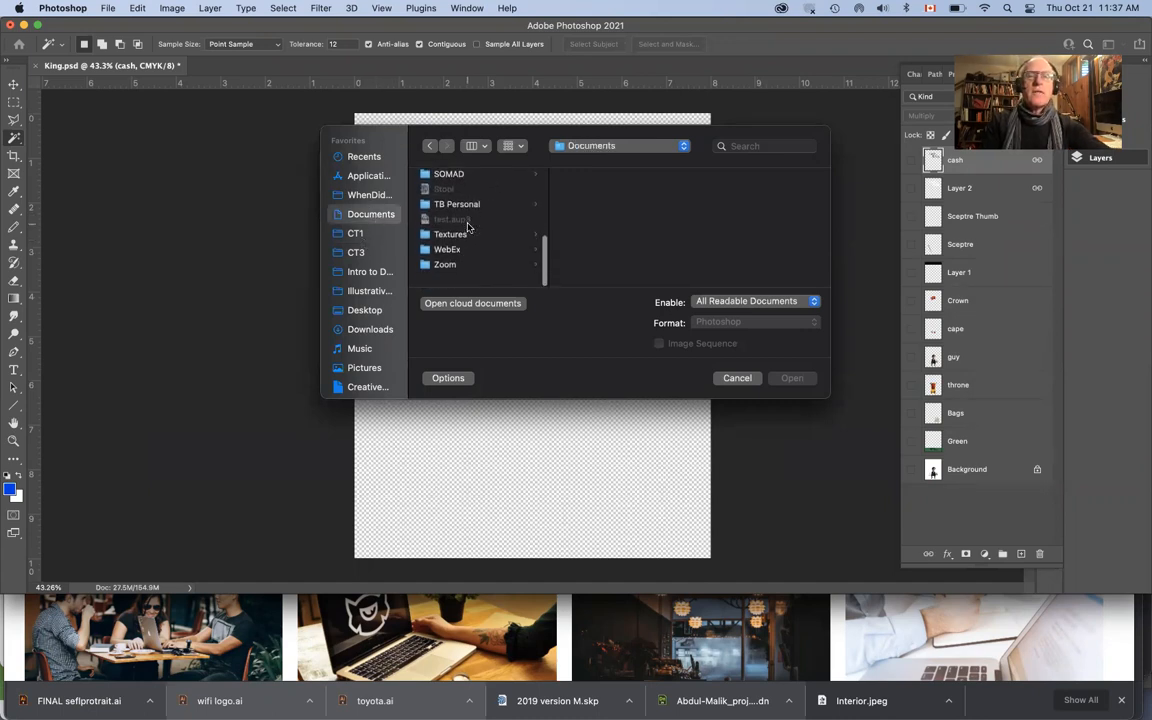
click(470, 213)
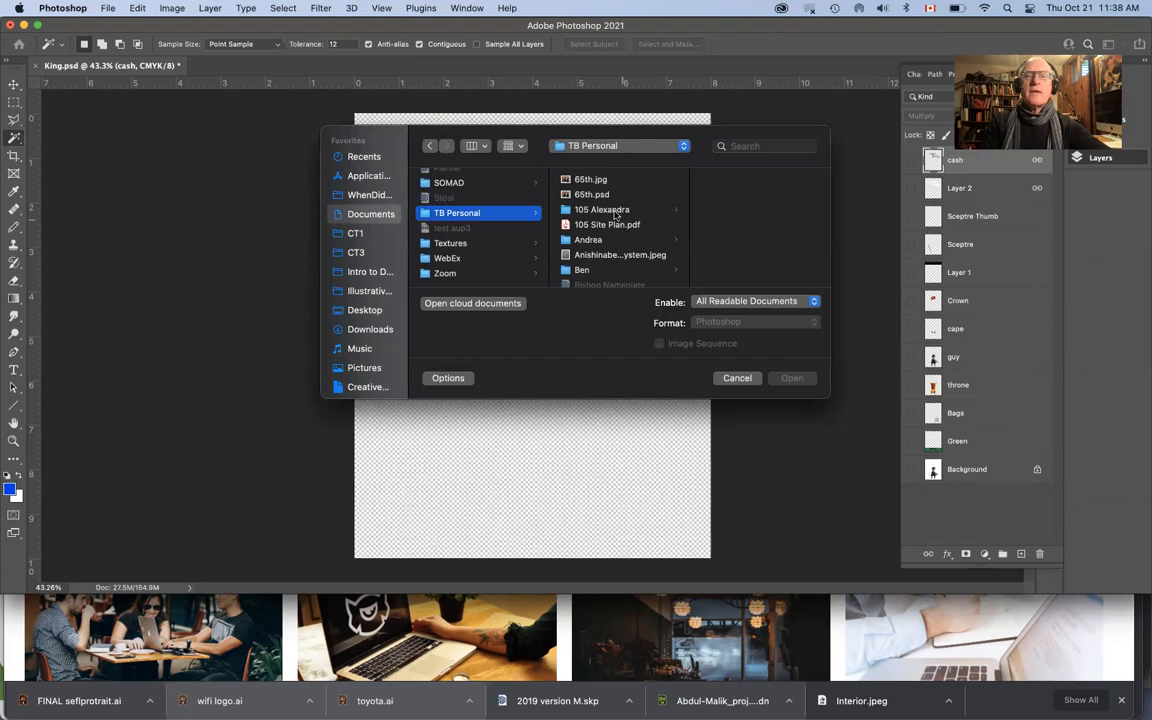
scroll(600, 243, down, 2)
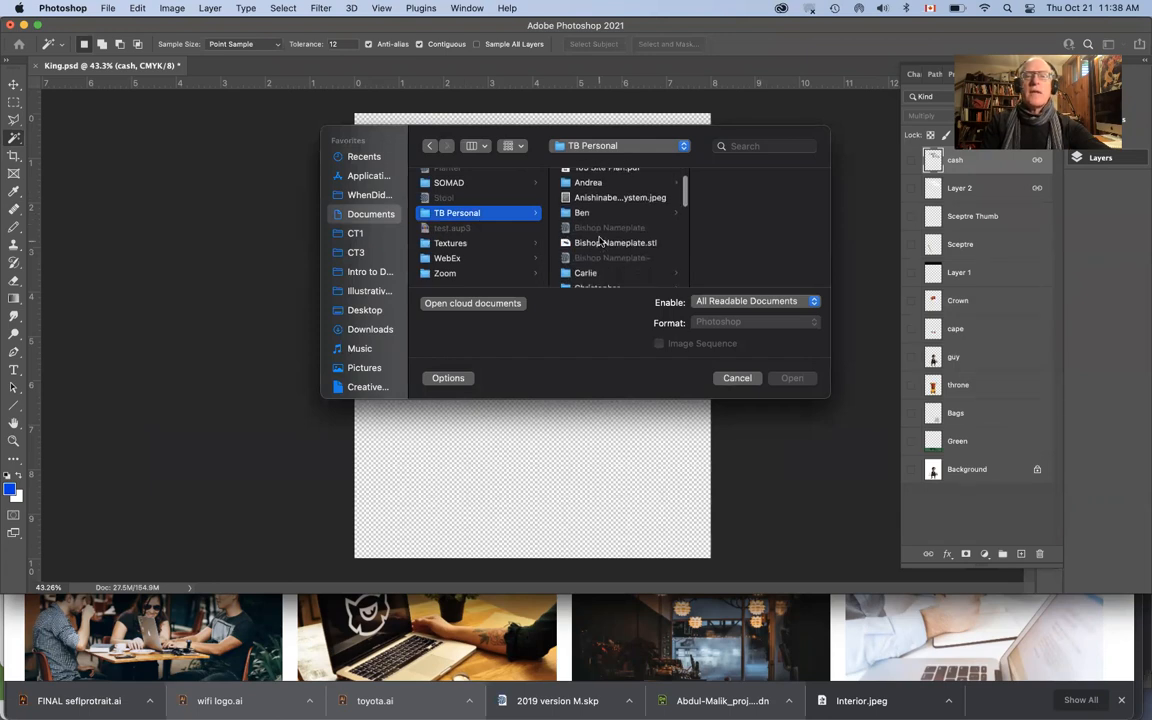
click(584, 213)
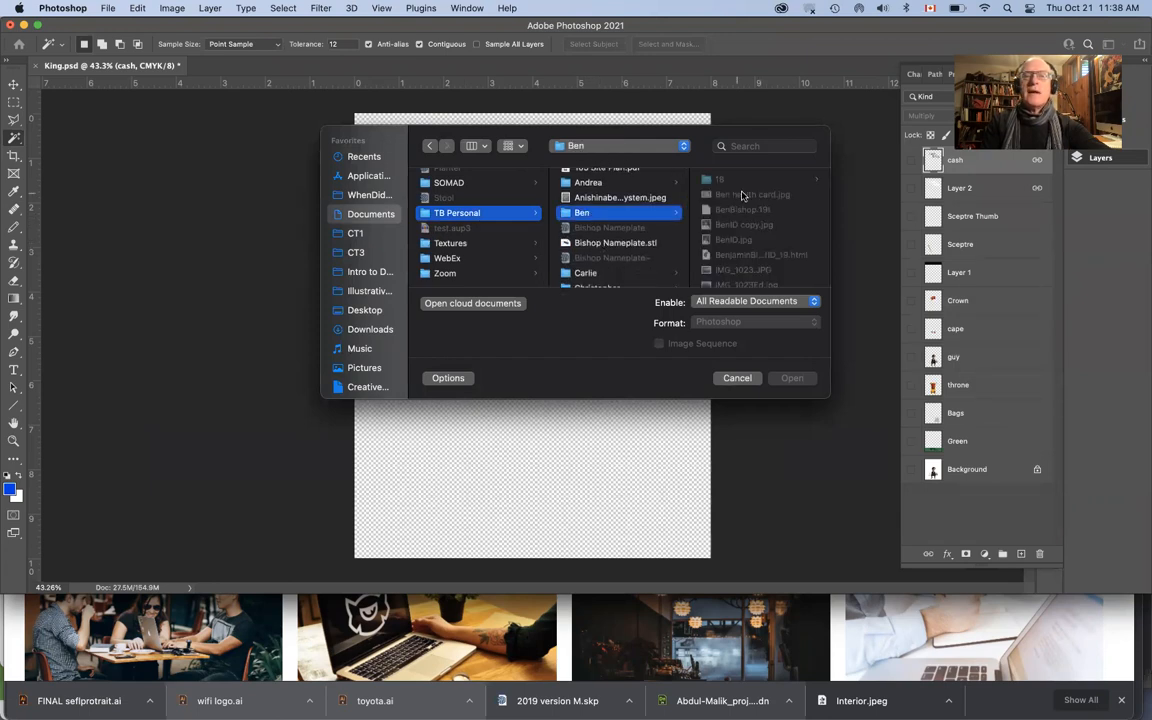
click(745, 222)
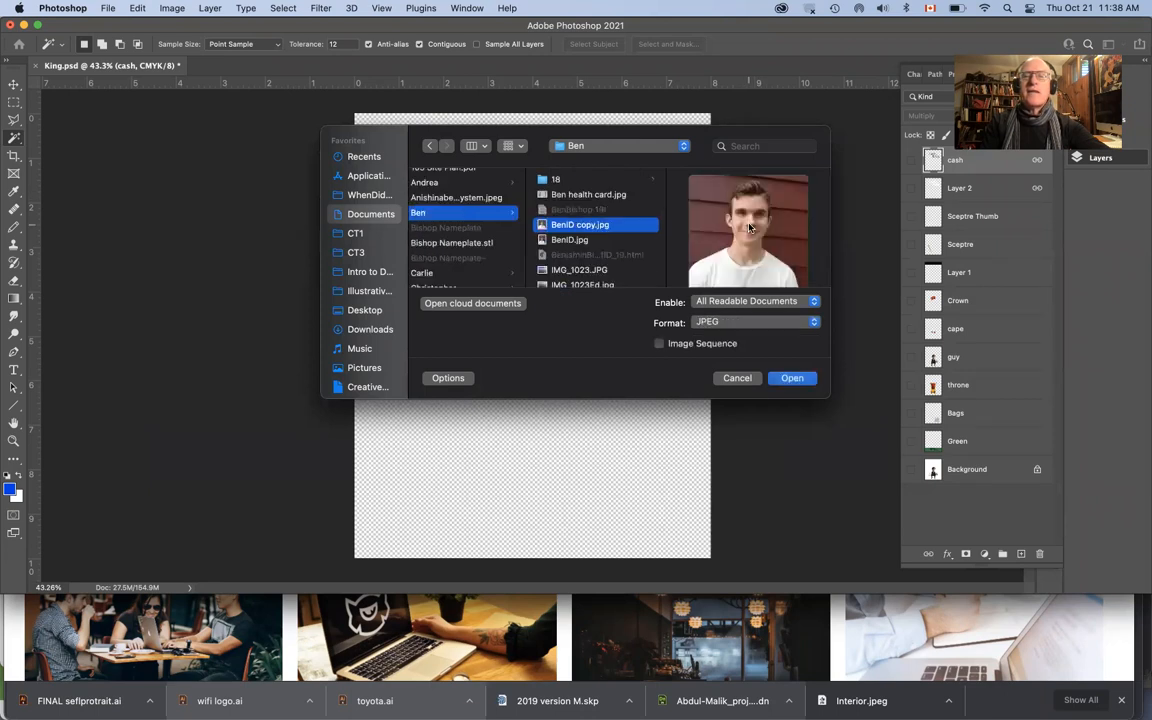
click(792, 378)
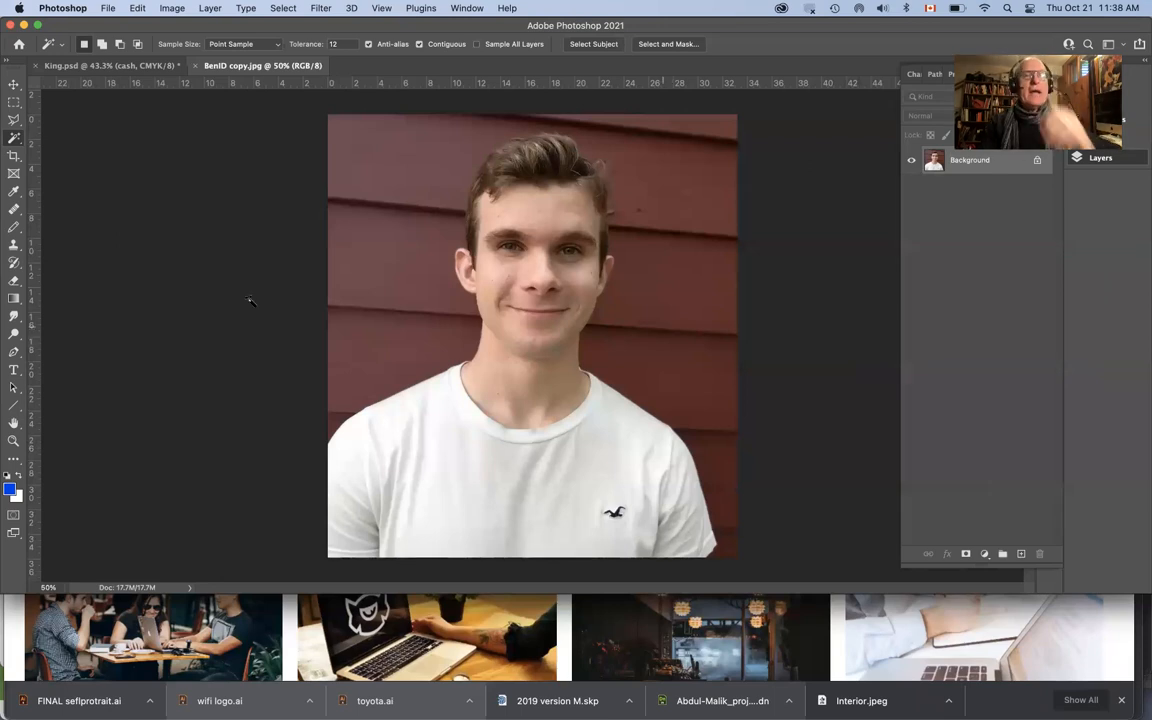
Step: Switch to the freehand Lasso tool and automatically select the subject of the portrait
click(15, 121)
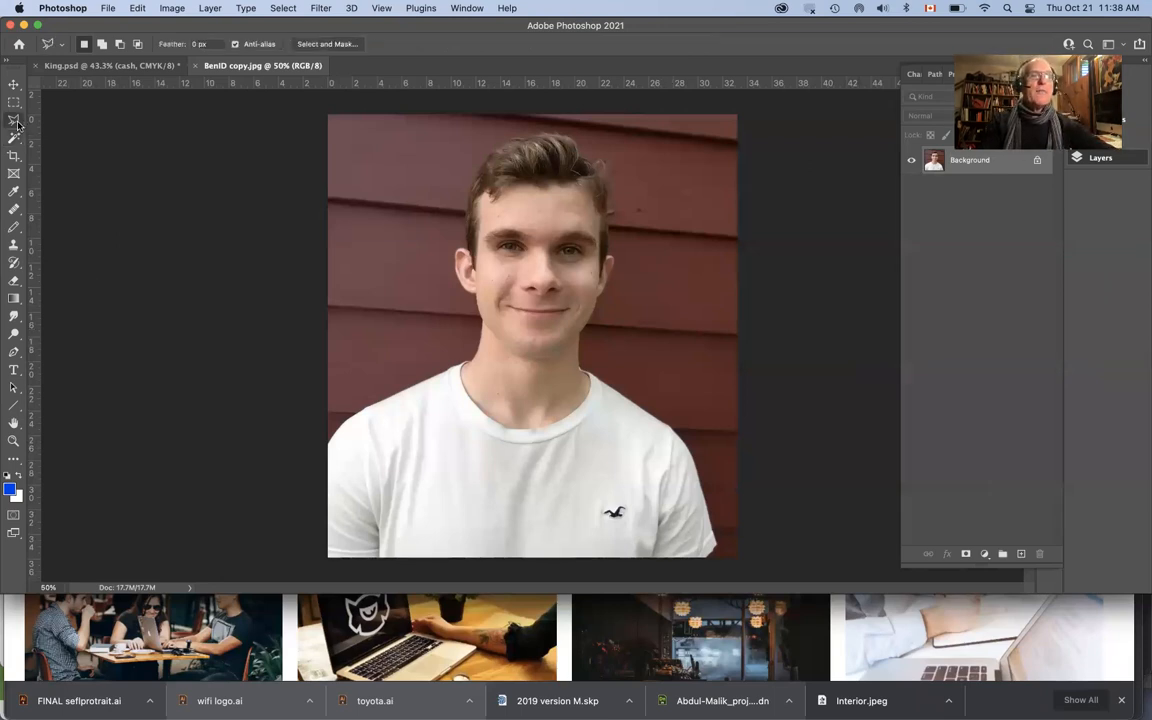
click(62, 119)
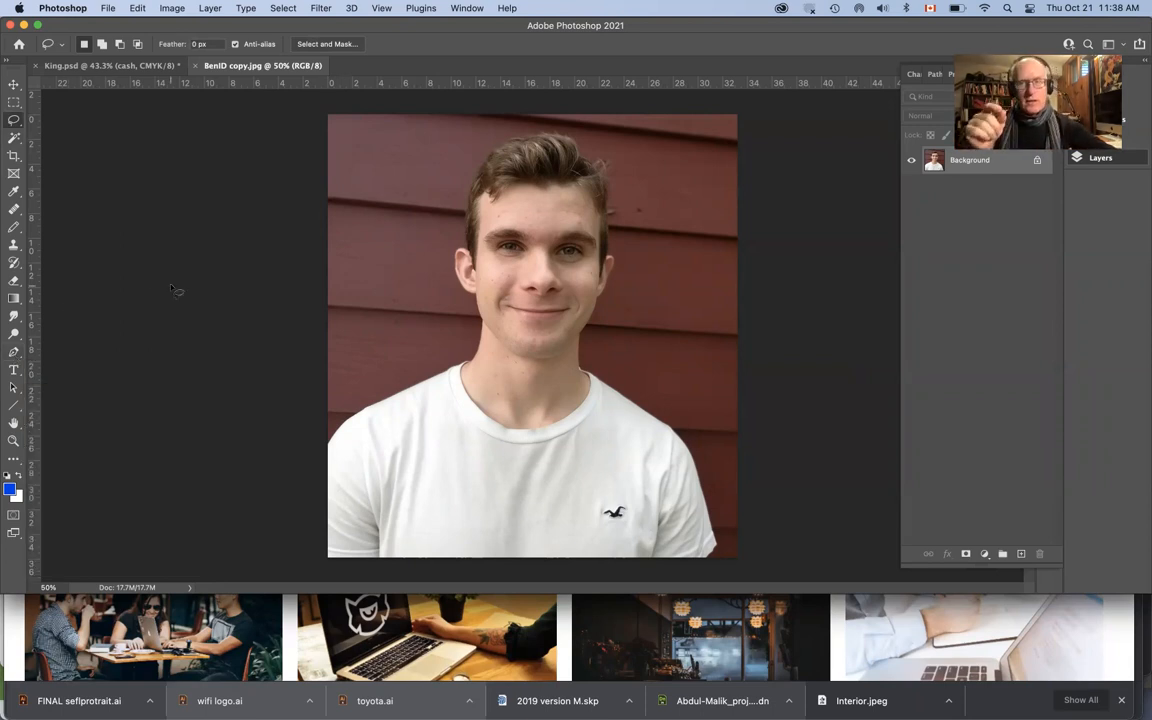
click(284, 9)
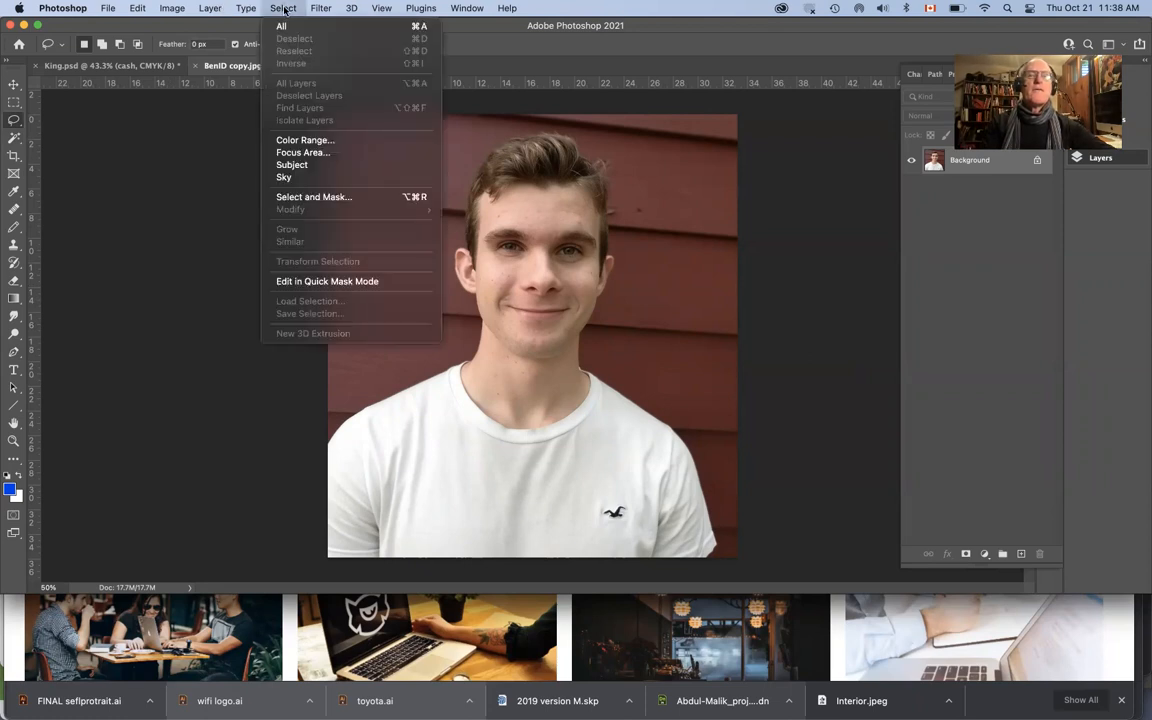
click(292, 165)
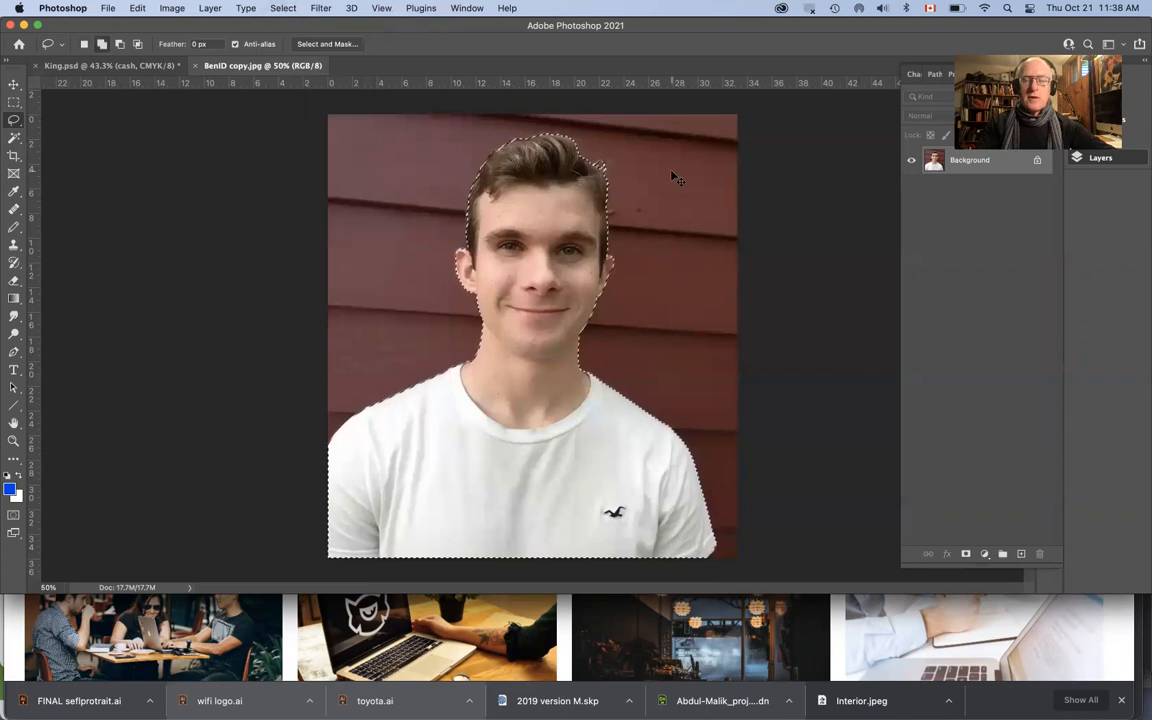
Step: Invert the selection to cover the red wall around the man, and cancel the Fill operation
key(super+shift+i)
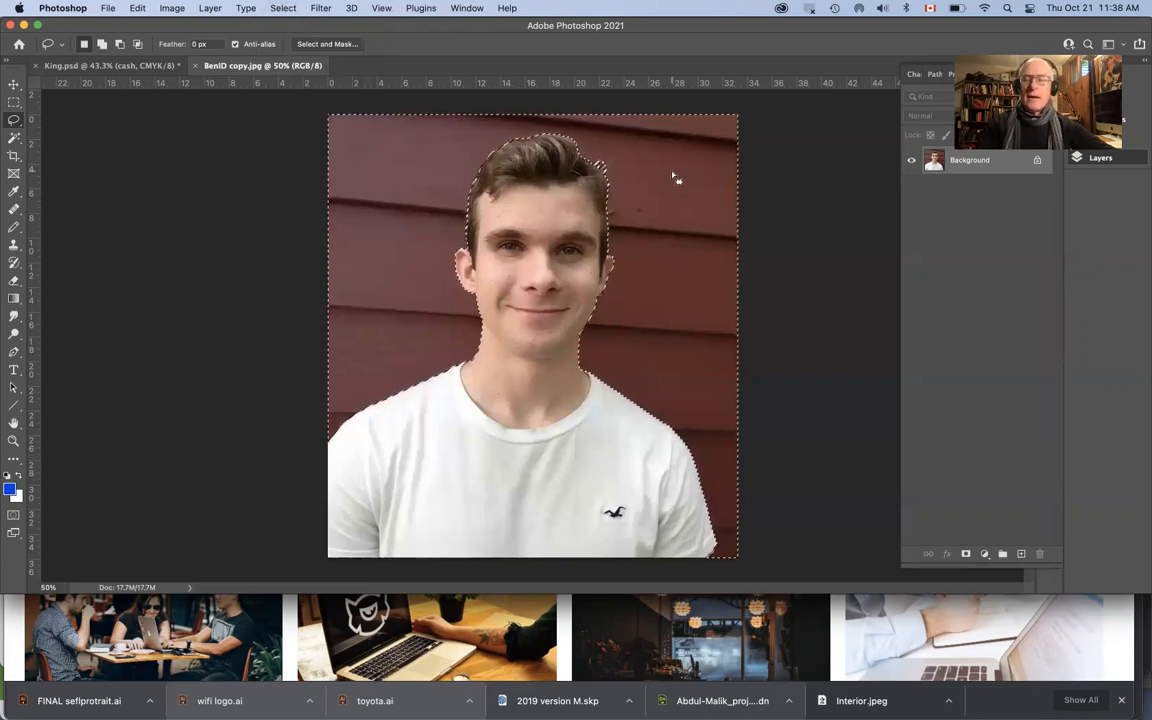
key(shift+BackSpace)
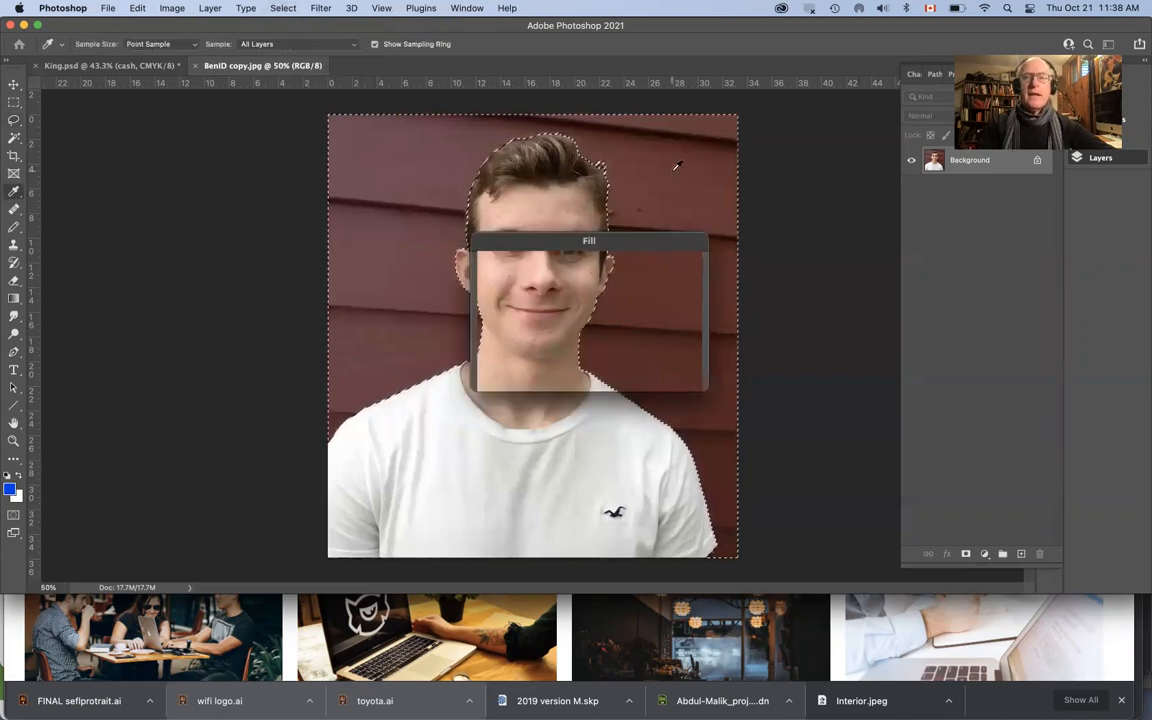
click(687, 292)
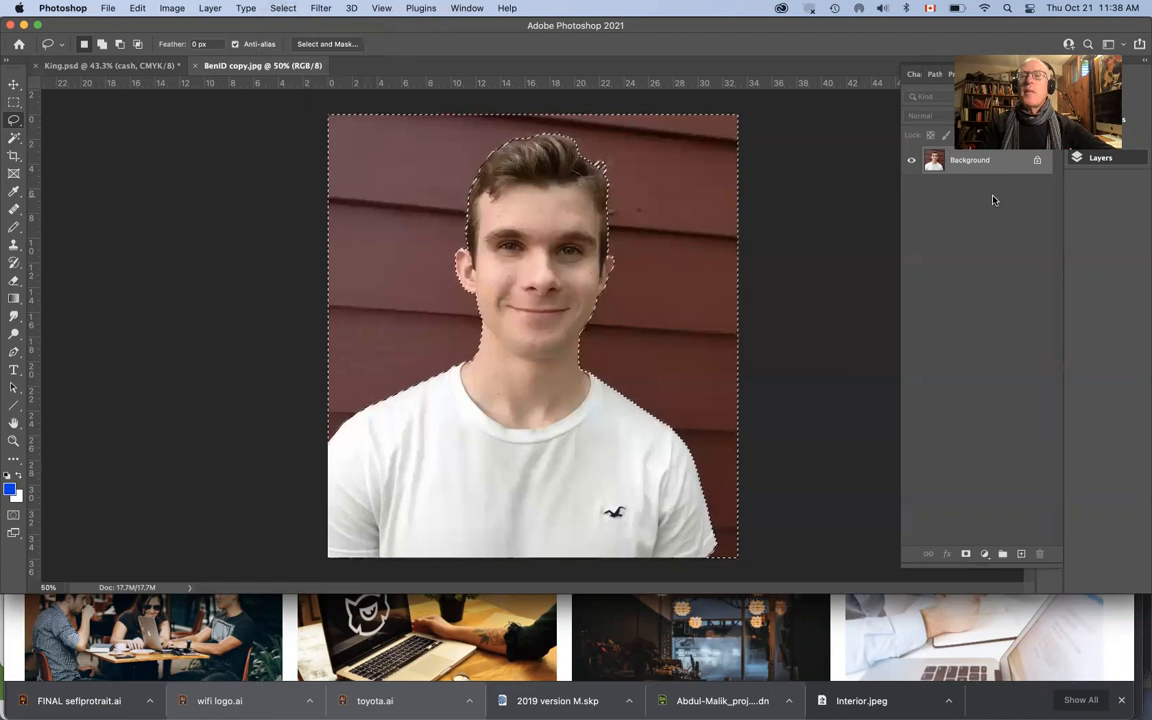
Step: Convert the portrait's Background into a regular layer, delete the selected red wall, and clear the selection
double_click(975, 161)
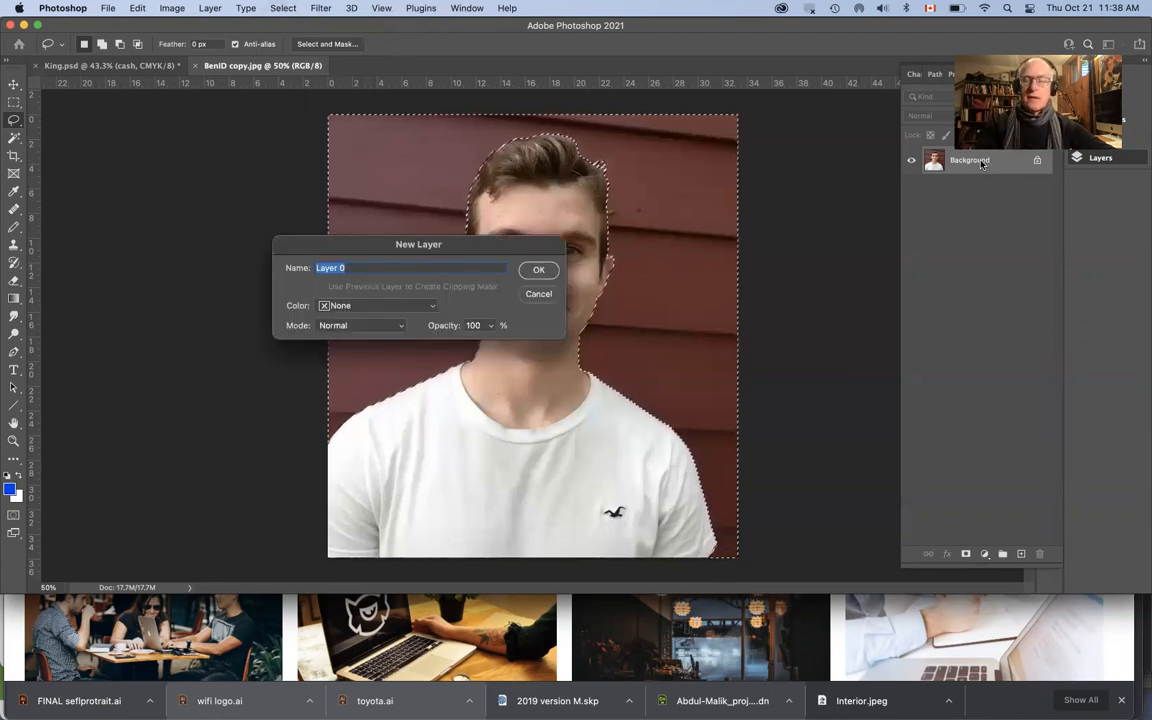
key(Return)
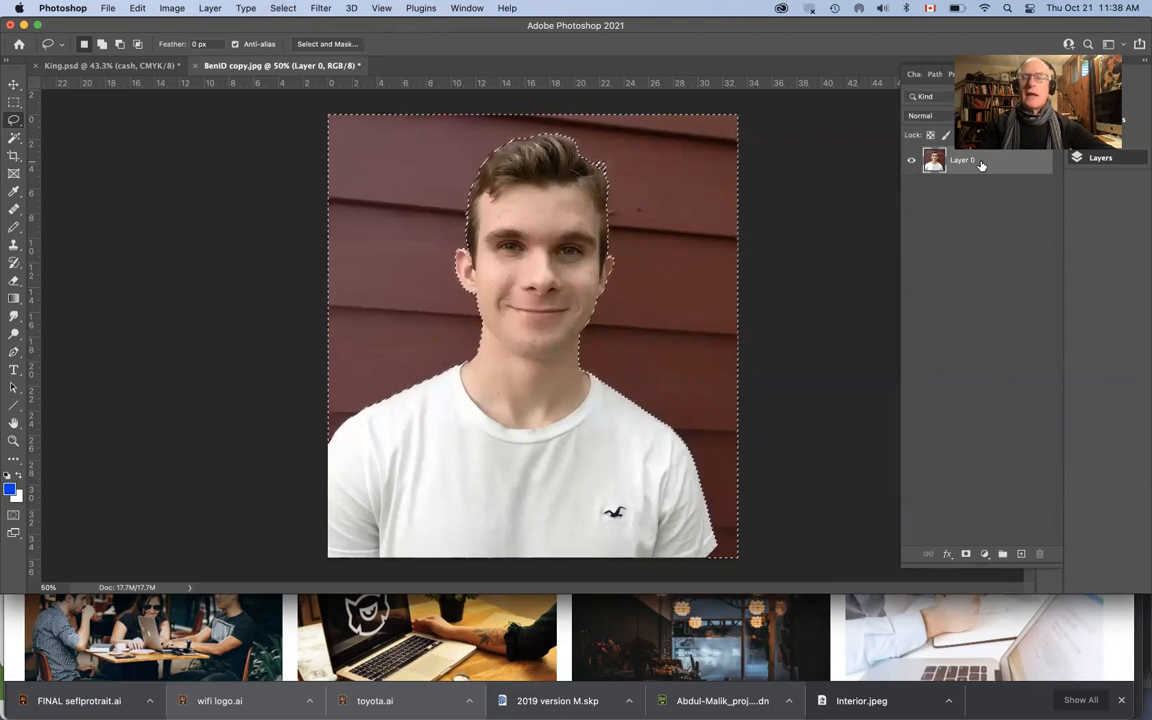
key(Delete)
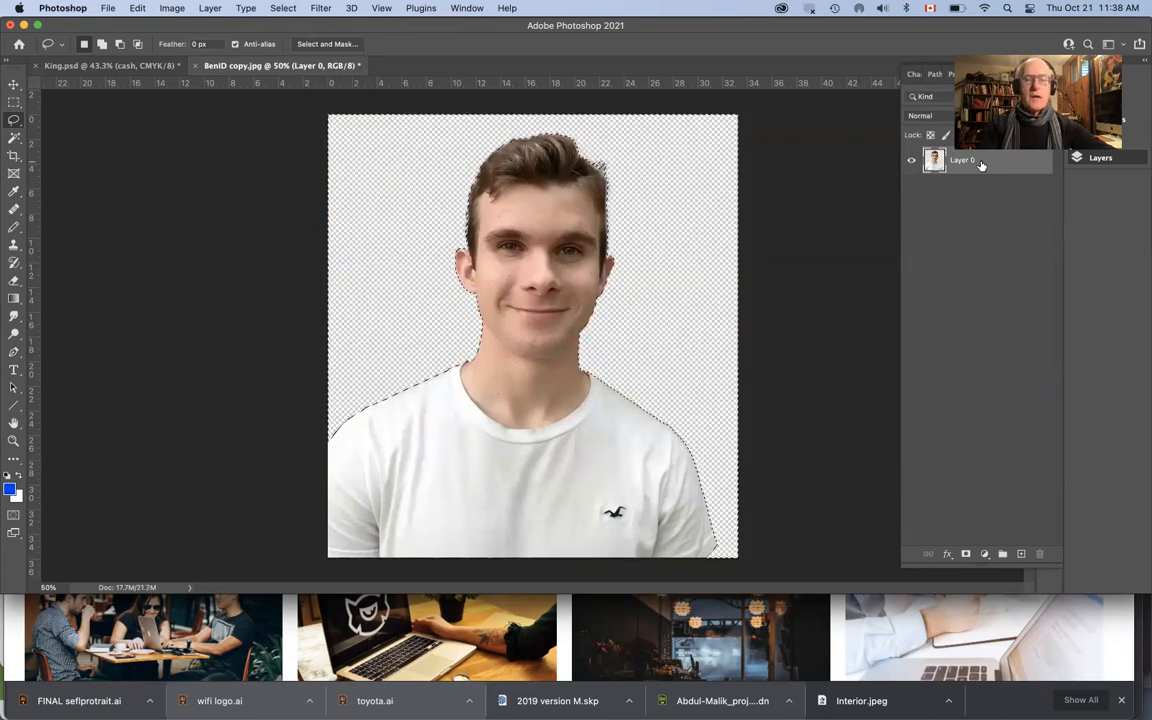
click(868, 146)
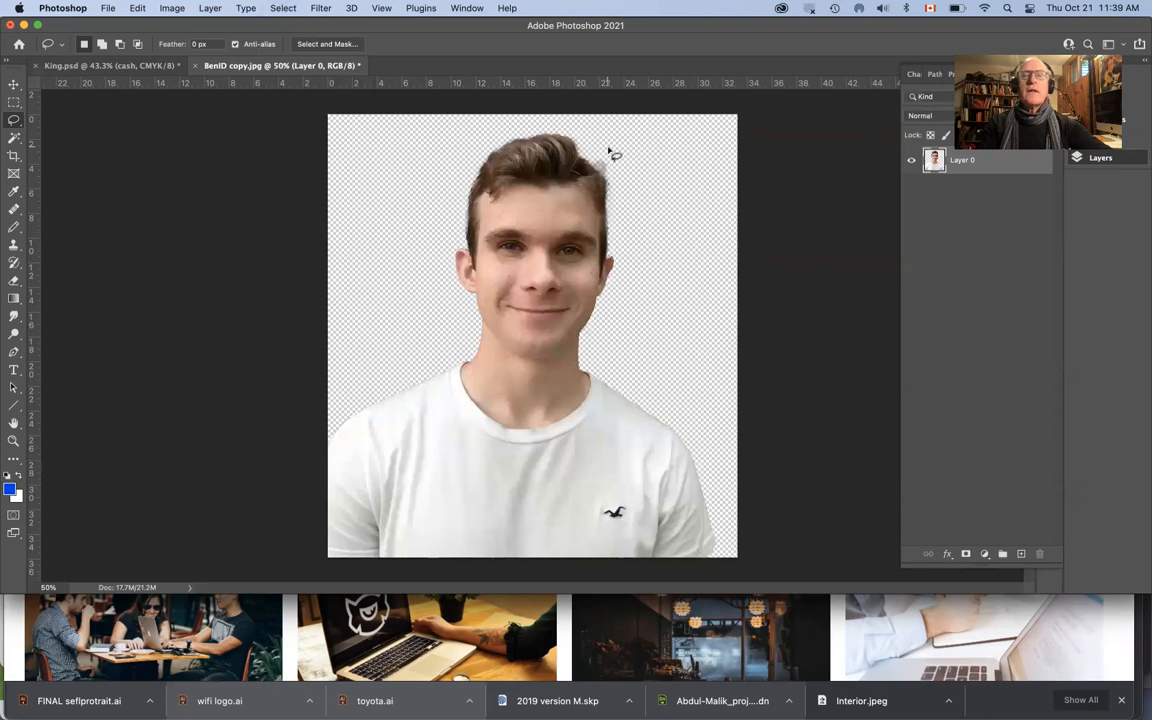
Step: Examine the cut-out edges around the man's neck, ears and hair up close
scroll(540, 160, up, 2)
scroll(592, 170, up, 13)
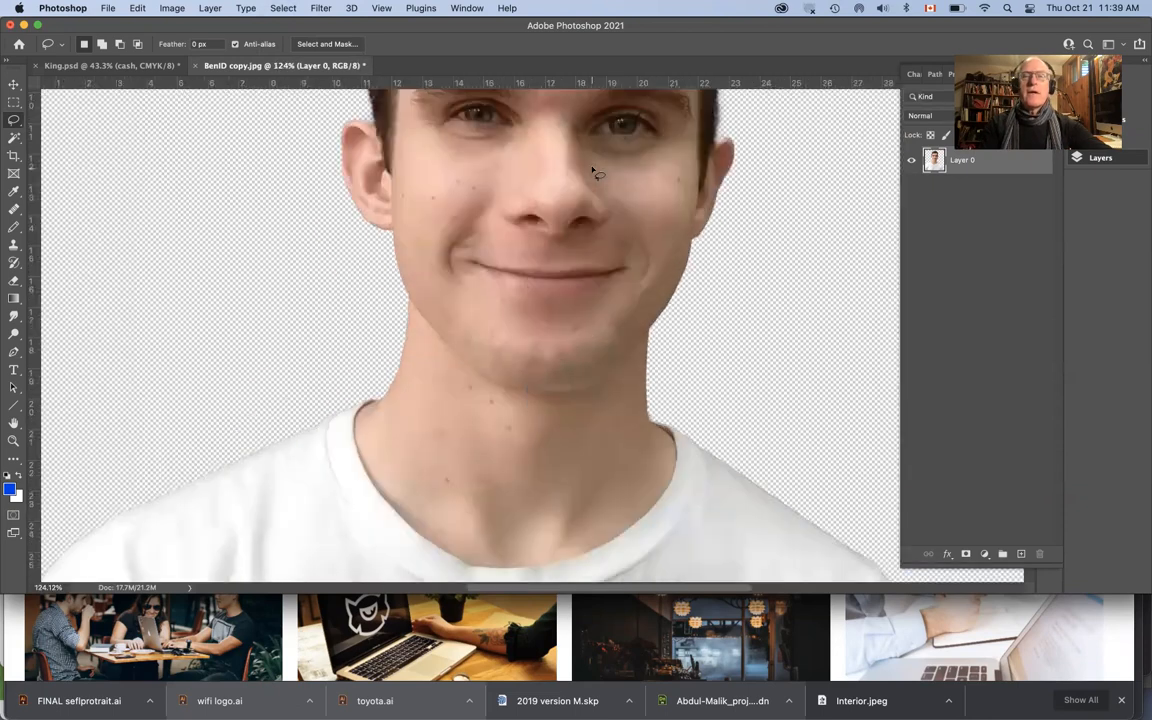
scroll(592, 170, up, 10)
scroll(592, 170, right, 5)
scroll(592, 170, down, 10)
scroll(592, 170, left, 4)
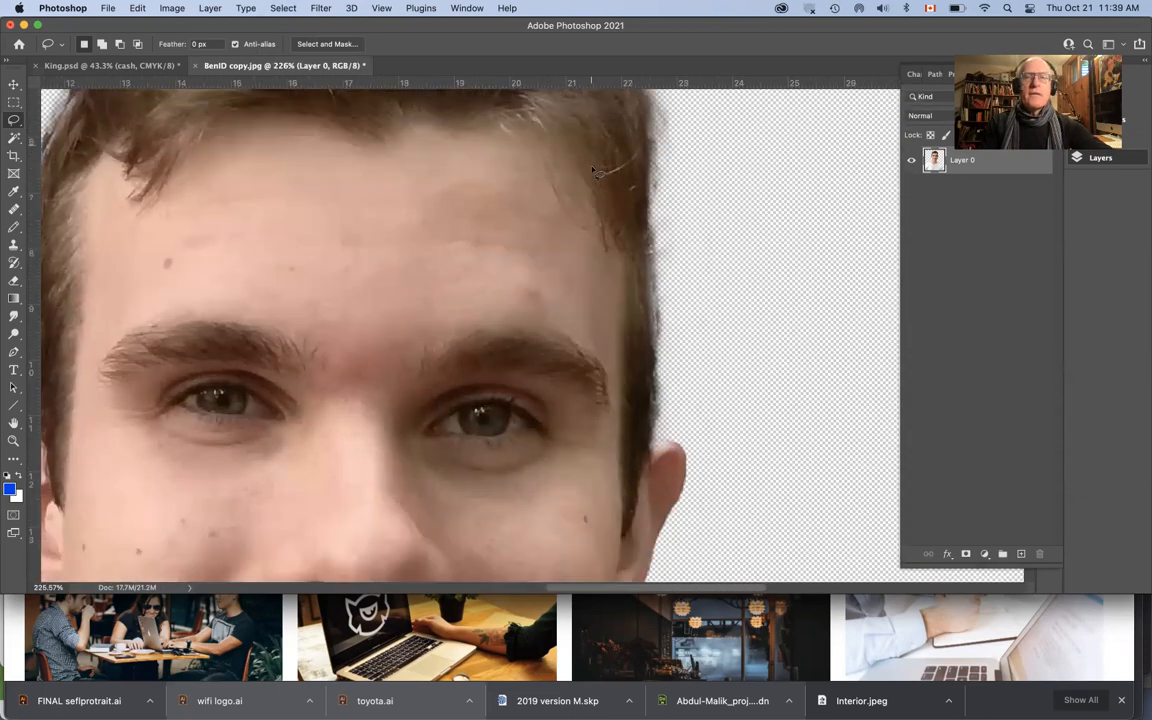
scroll(592, 170, up, 4)
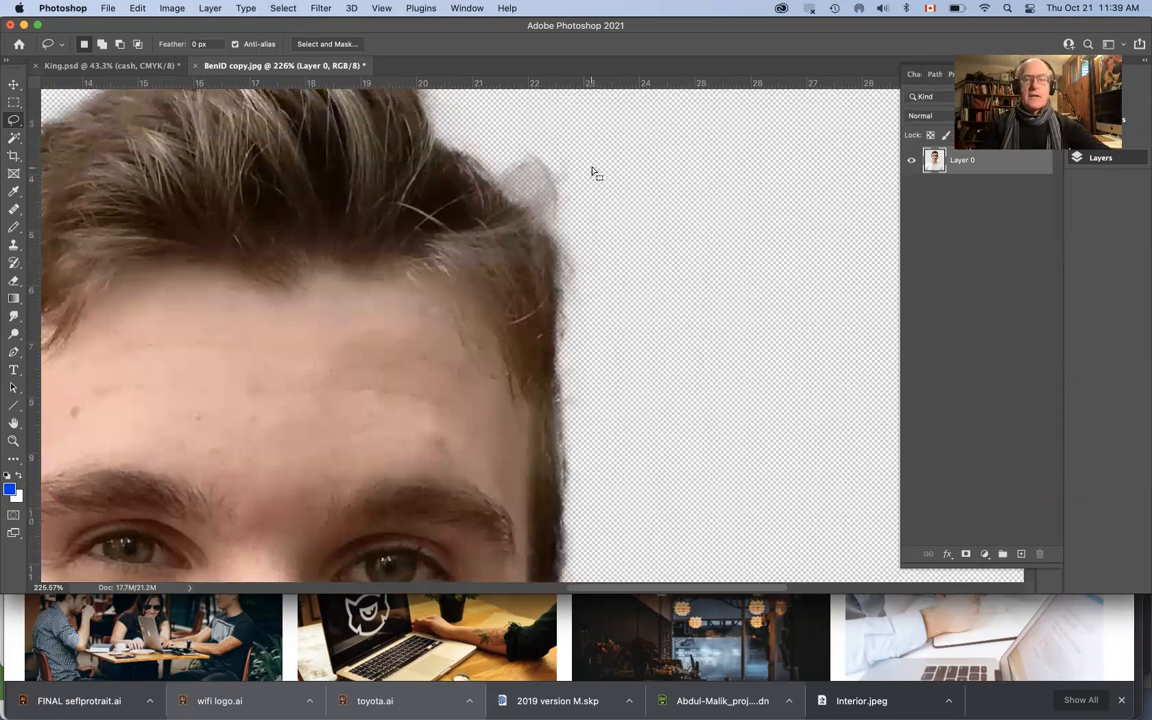
Step: Paste the cut-out man into King.psd as a new layer, and delete that layer again
click(118, 64)
key(super+v)
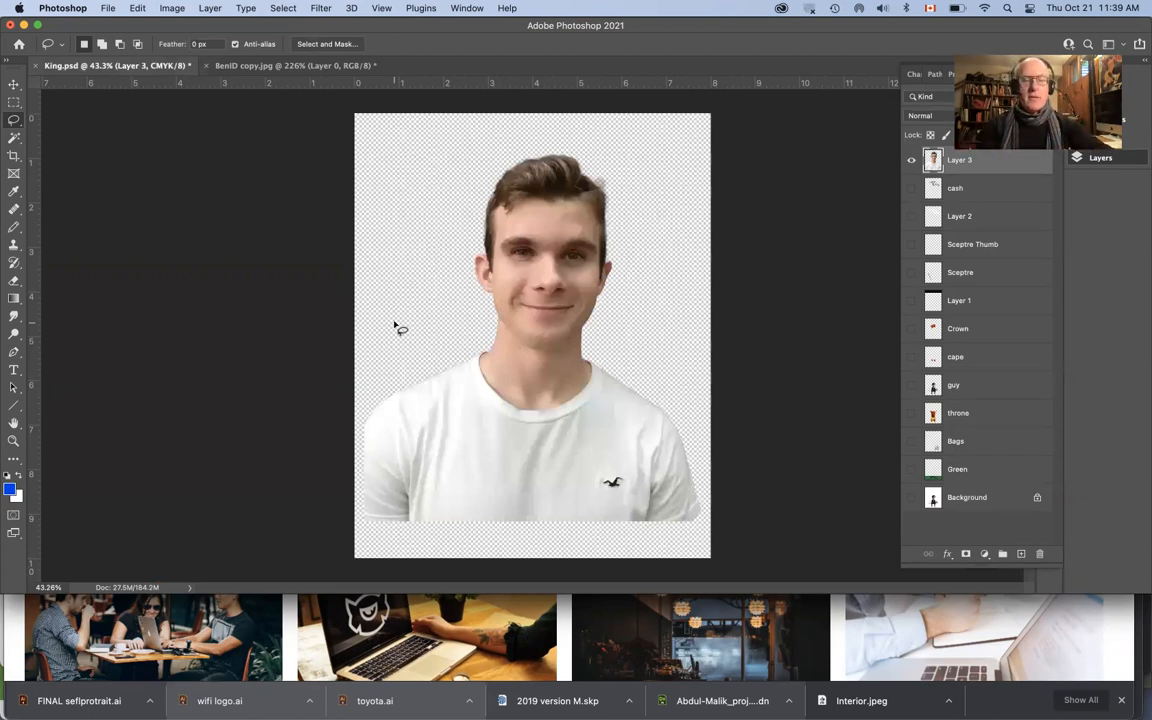
key(BackSpace)
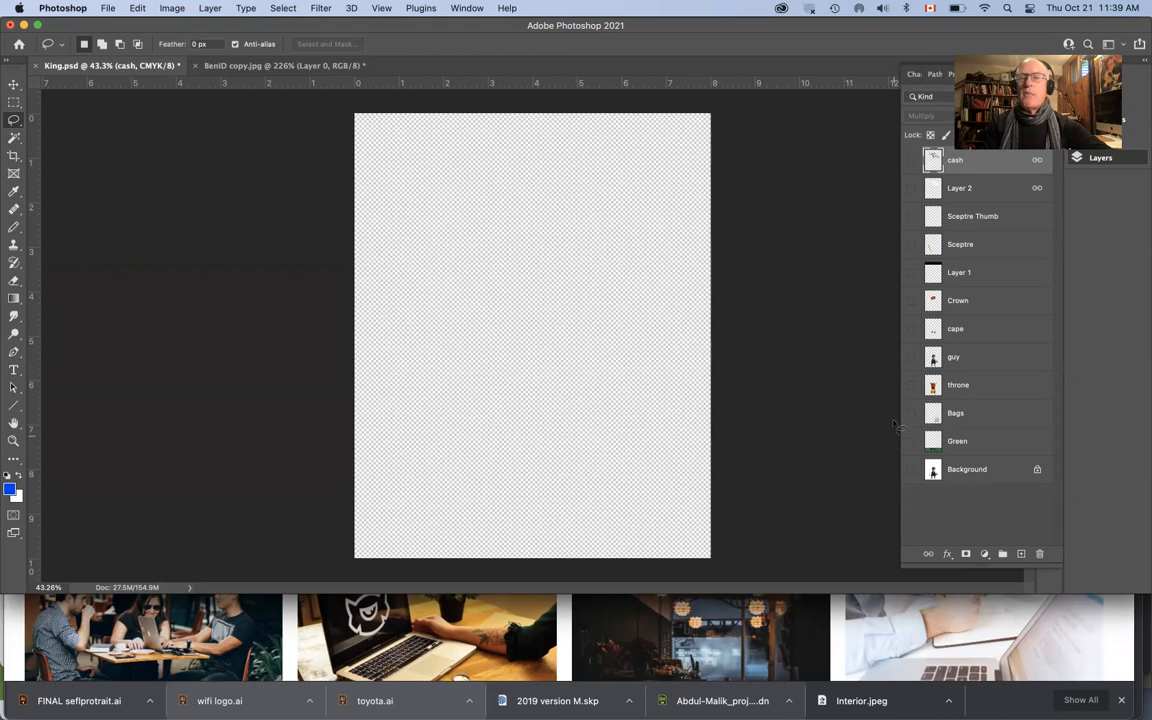
Step: Show the guy layer in King.psd, inspect the seated businessman cut-out, and make that layer active
click(912, 358)
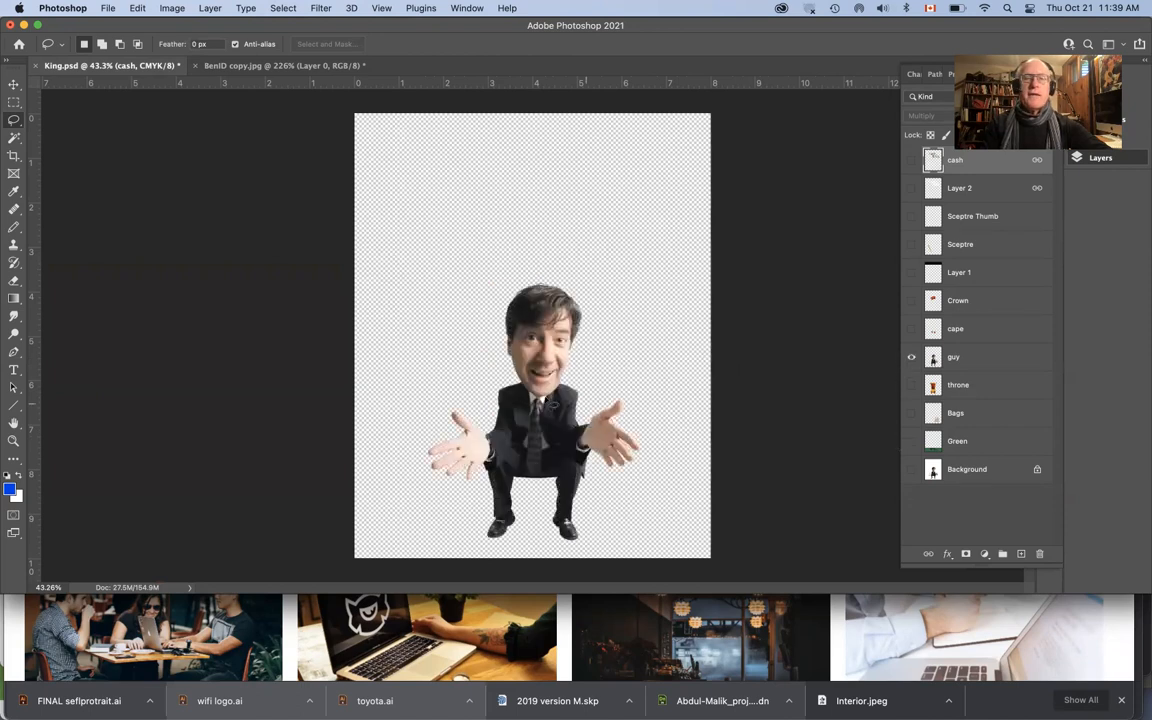
scroll(540, 405, up, 8)
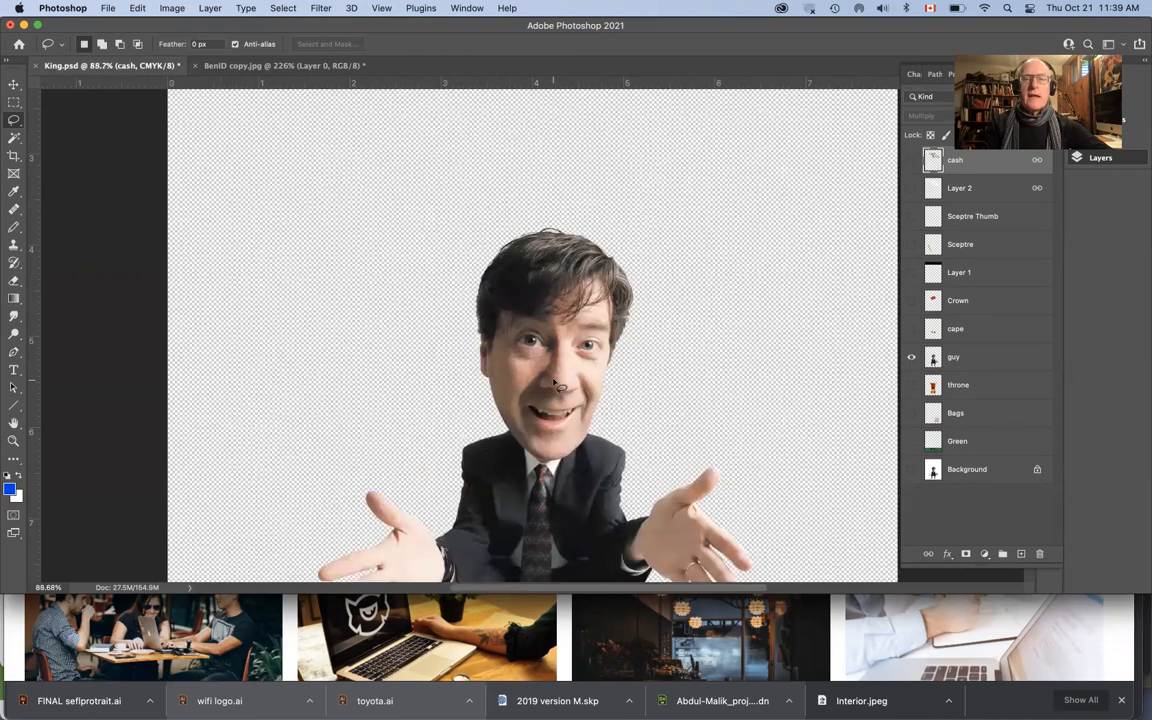
scroll(555, 383, down, 2)
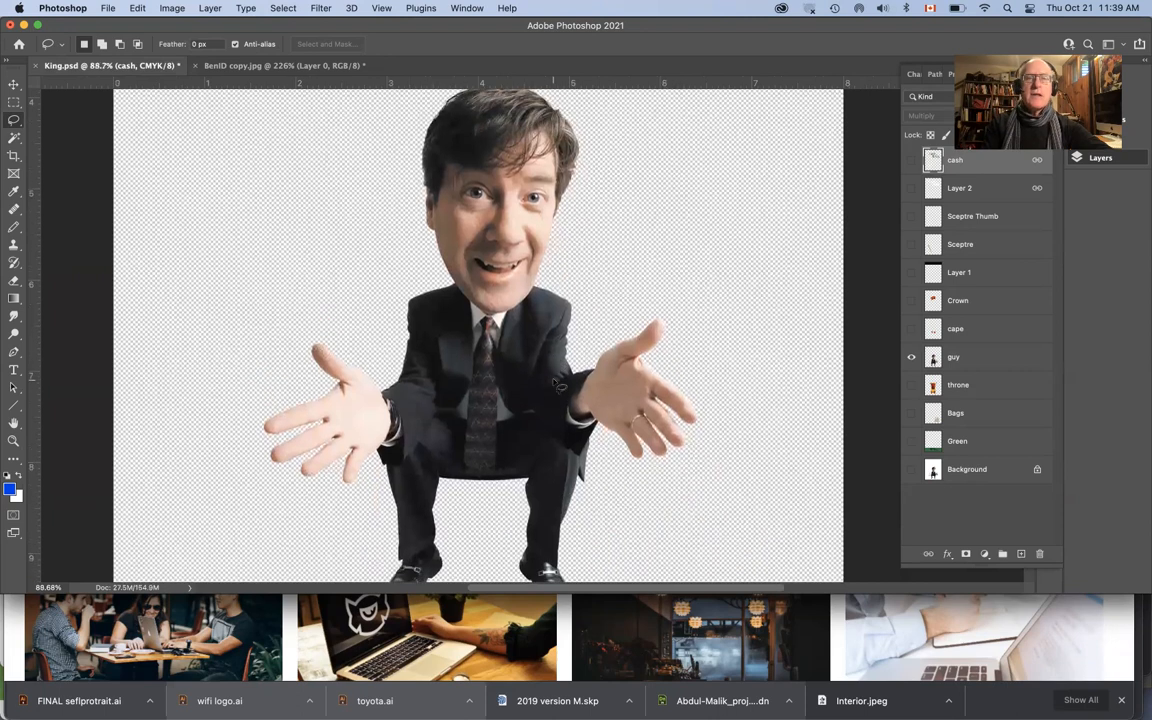
scroll(557, 380, down, 3)
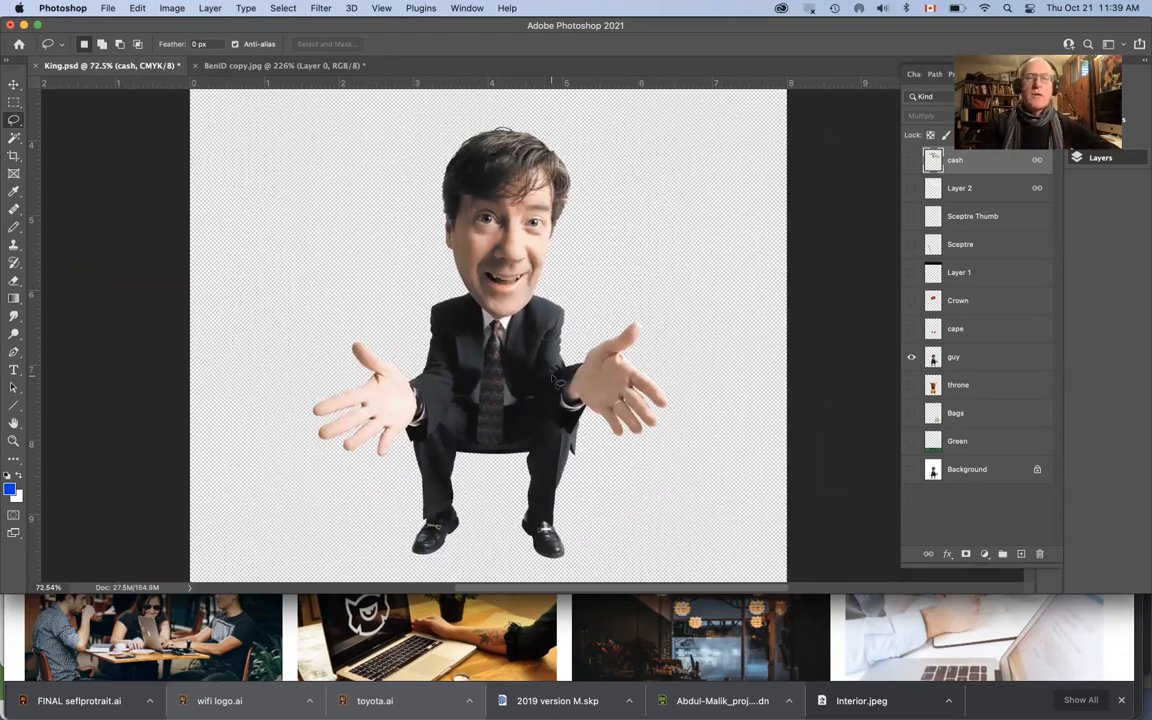
scroll(553, 378, down, 2)
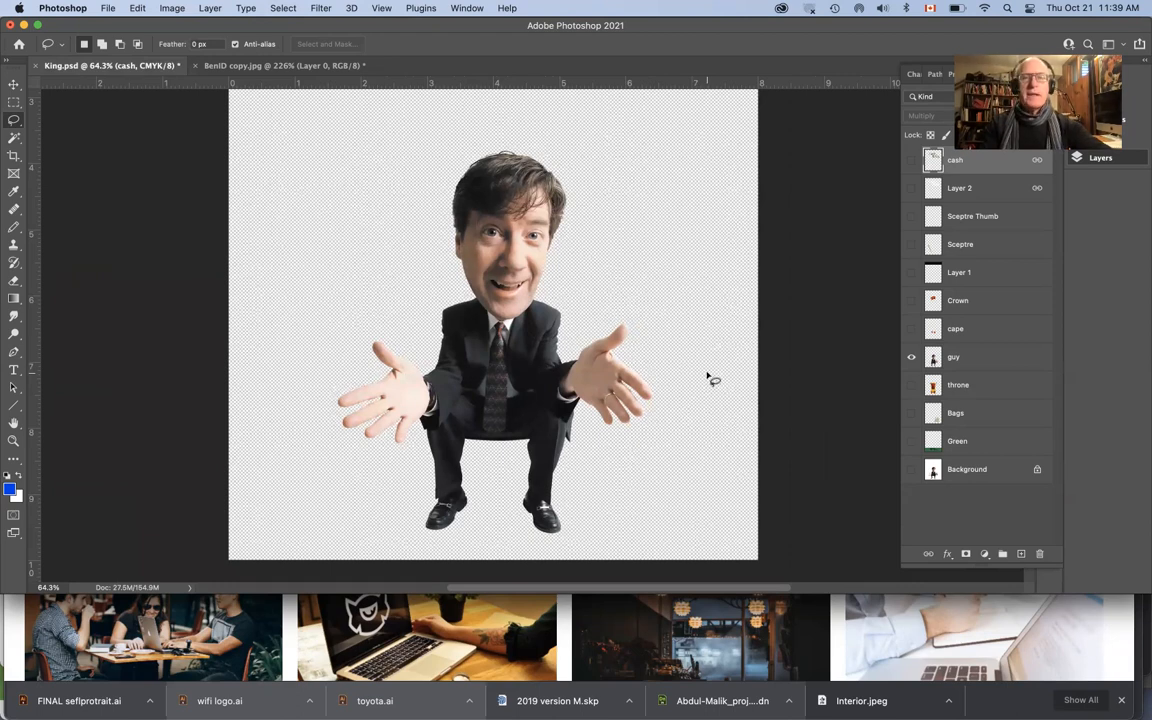
click(959, 364)
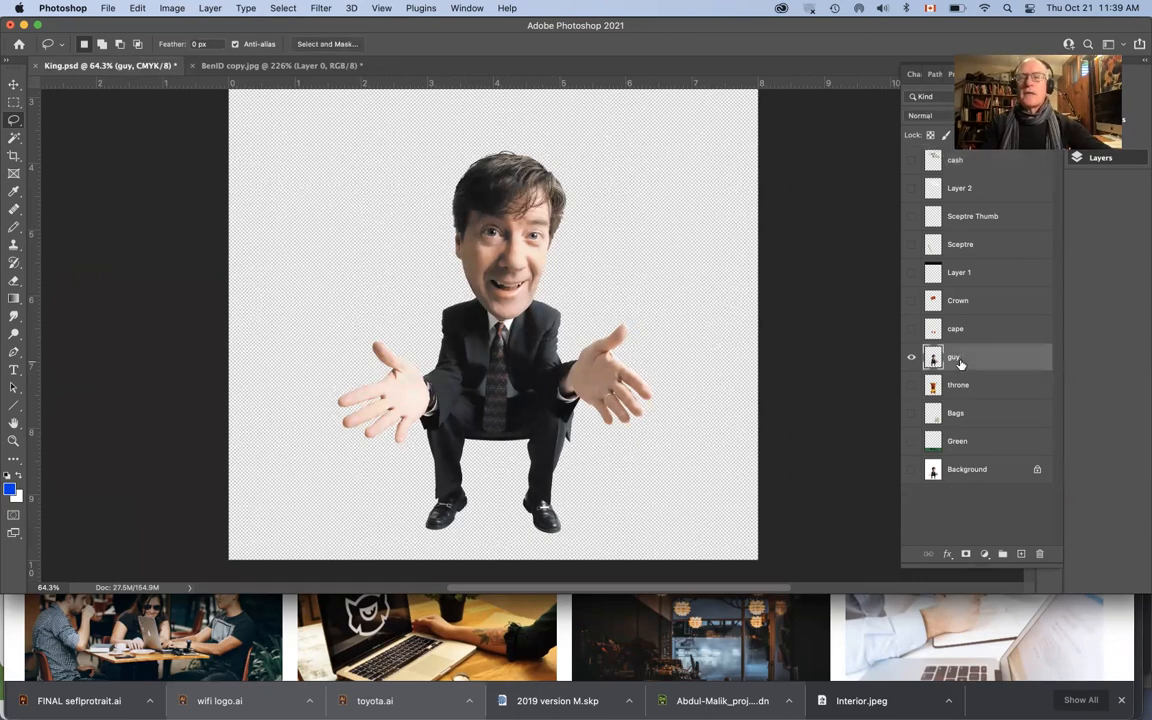
Step: Scale the guy layer's seated businessman down to about 92.75% with Free Transform, keeping his proportions
key(super+t)
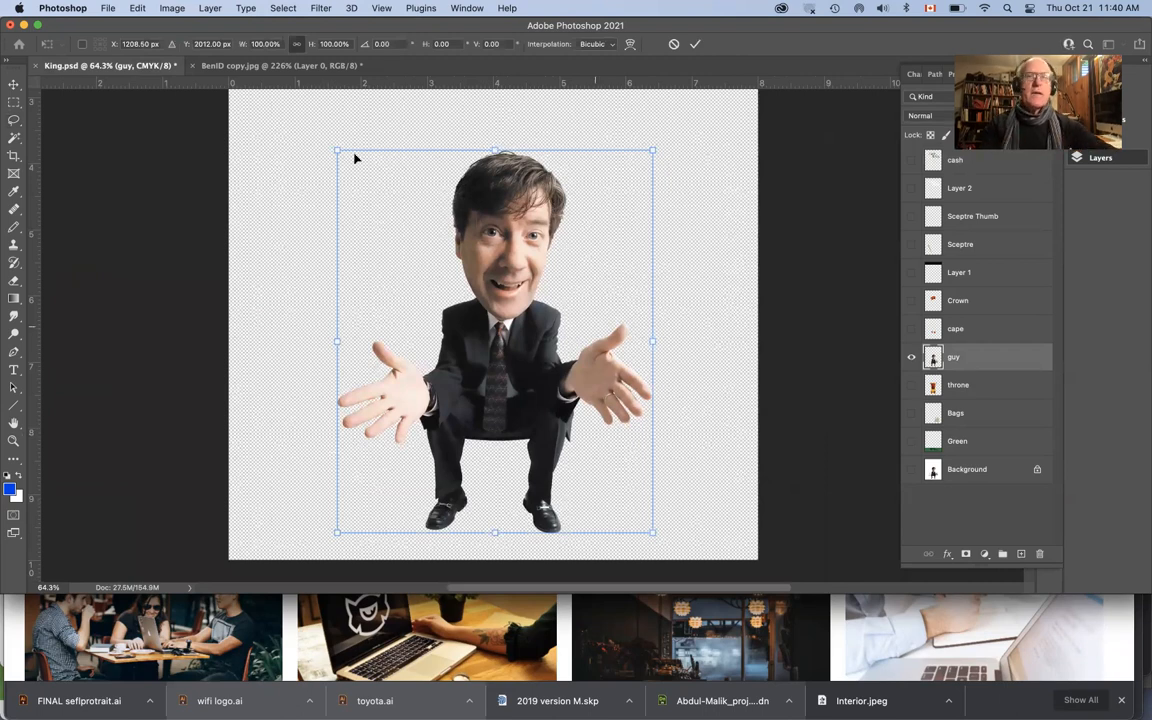
click(137, 8)
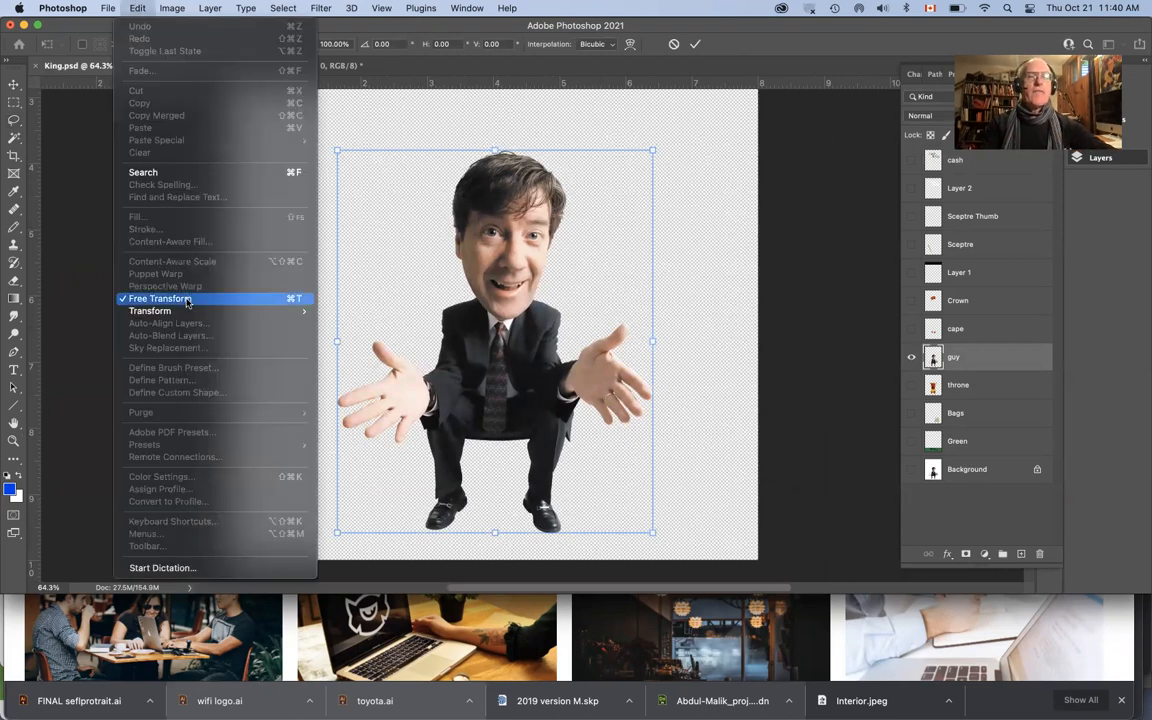
click(482, 127)
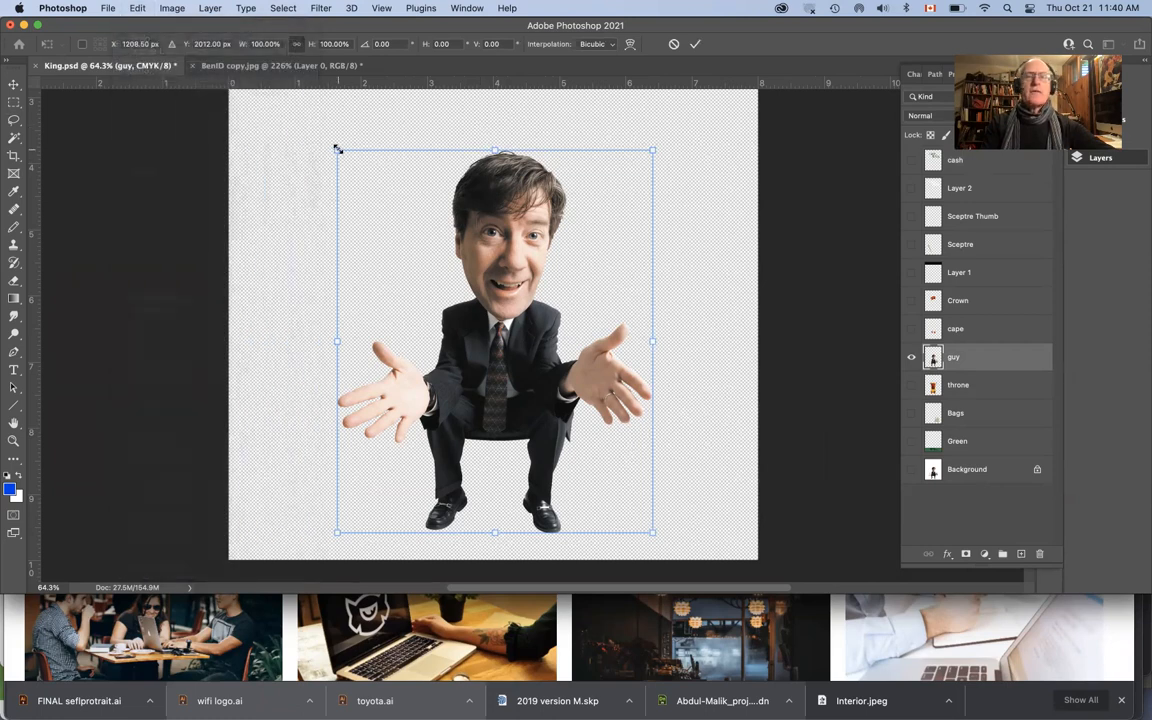
drag(331, 142, 260, 259)
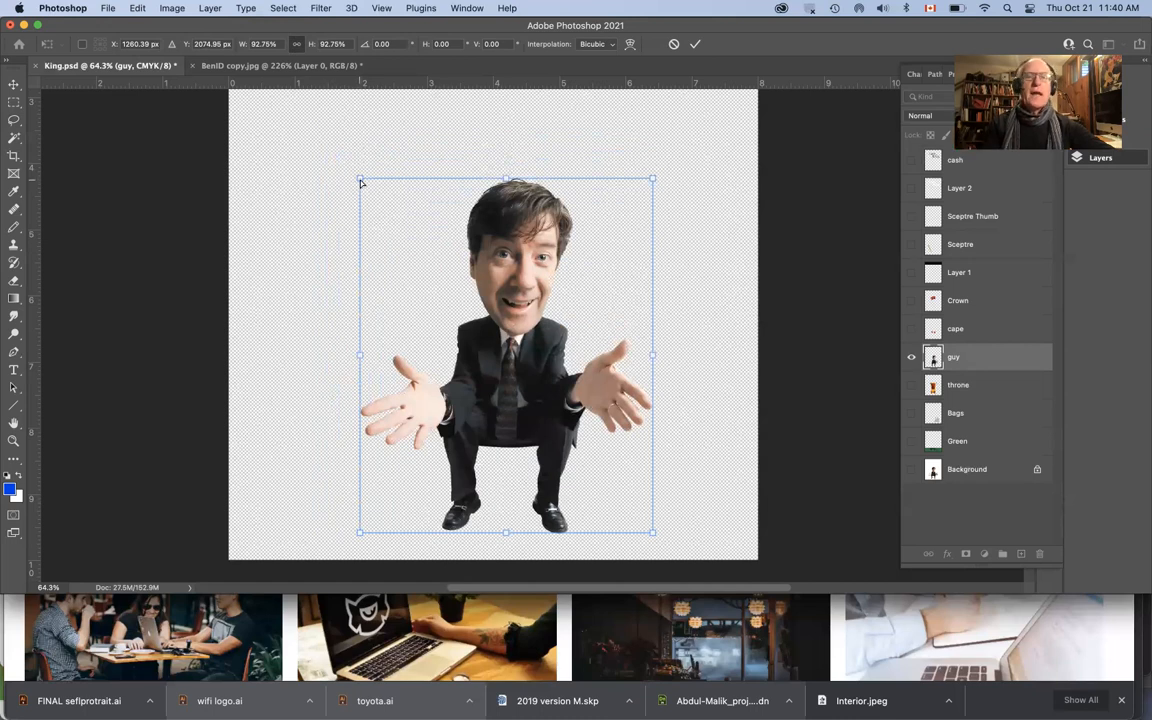
Step: Try to pull both upper corners of the businessman's transform box outward to enlarge his head in perspective, and undo both distortions
drag(362, 182, 248, 149)
drag(655, 183, 728, 168)
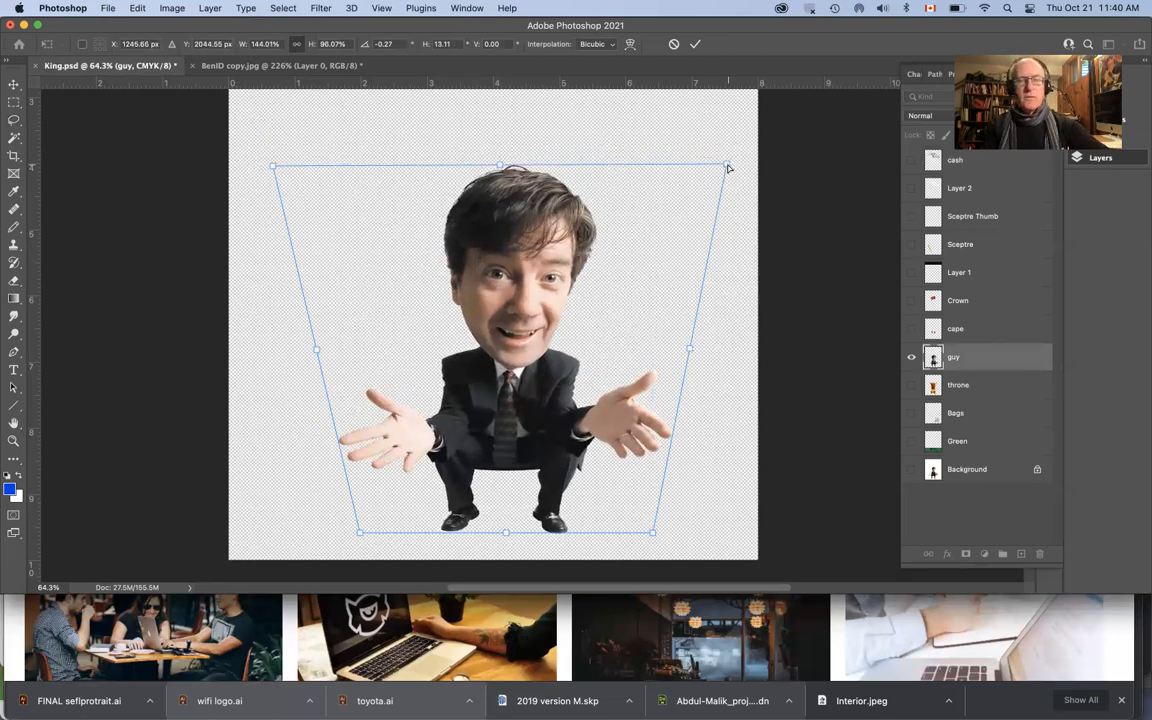
key(ctrl+z)
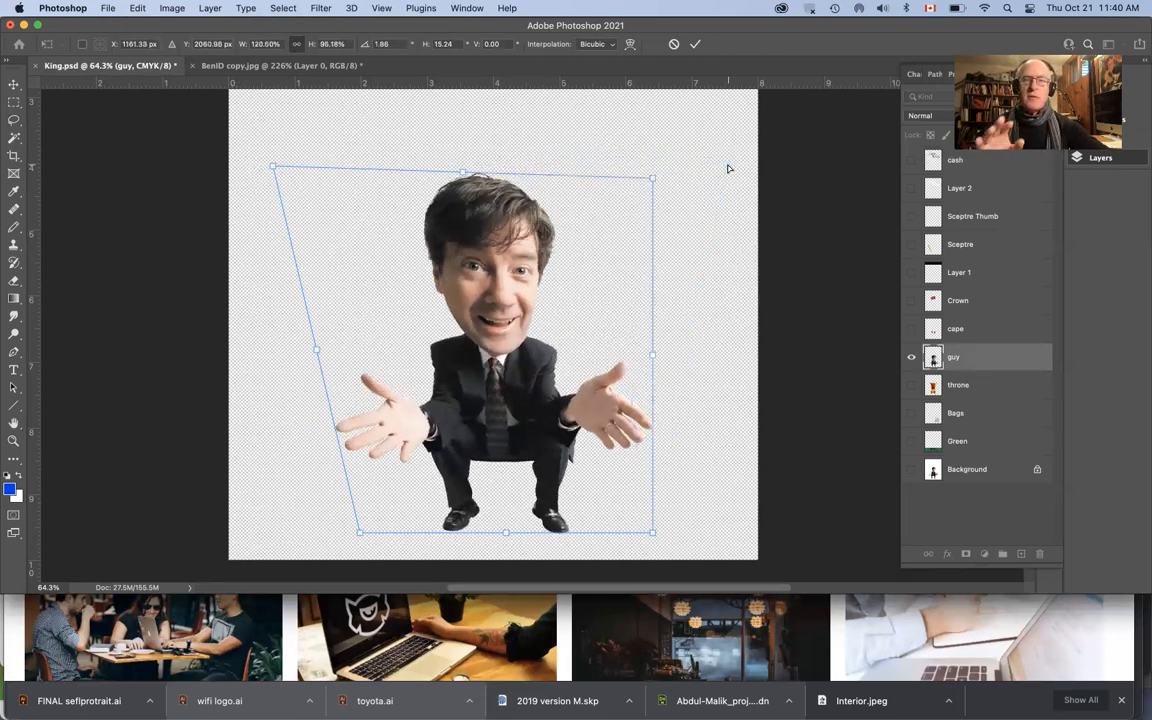
key(ctrl+z)
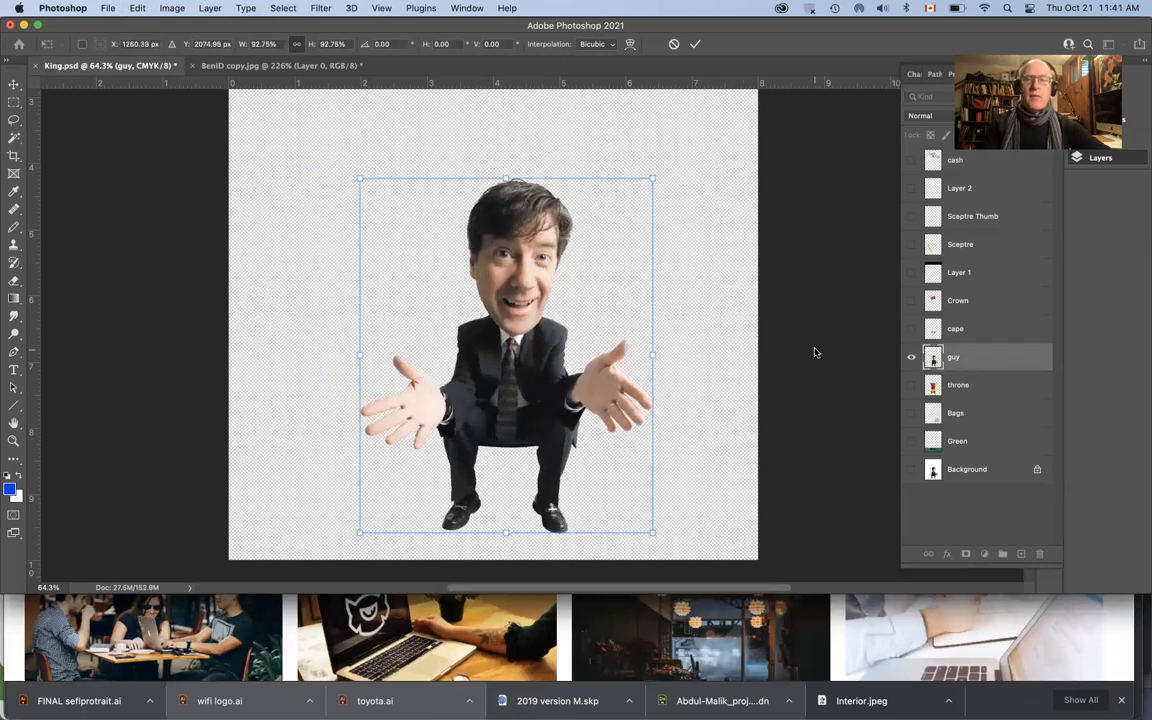
Step: Apply the businessman's transform, and show the throne layer in place of the guy layer
key(Return)
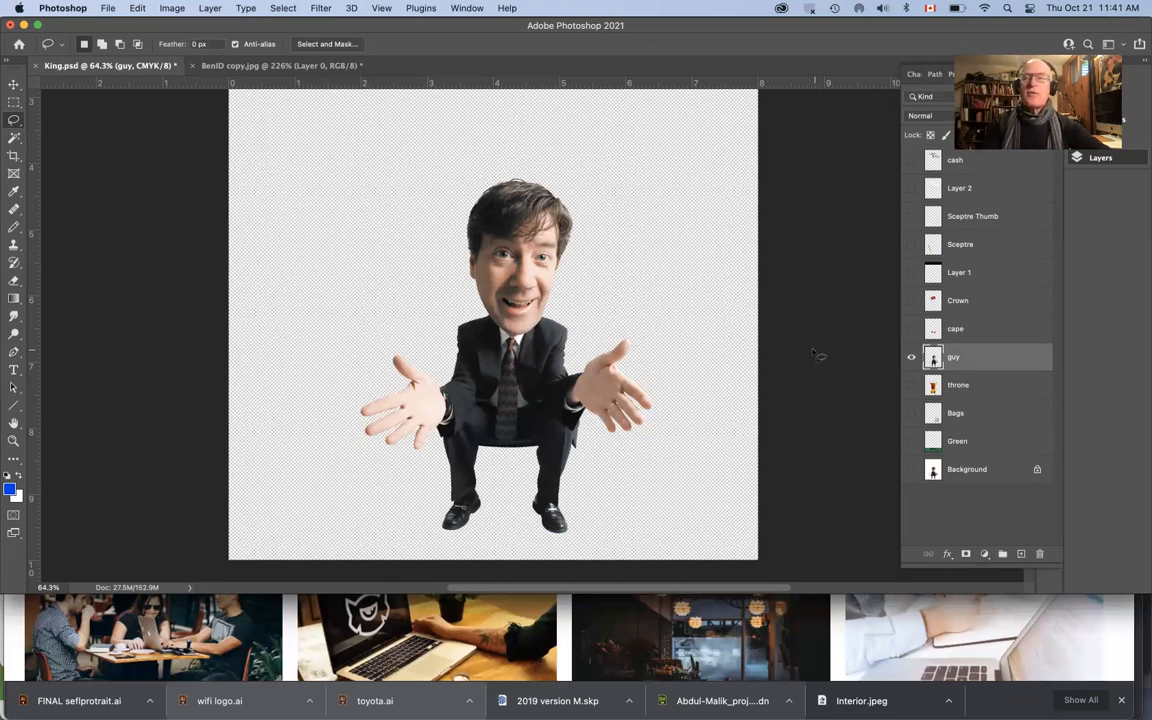
click(911, 358)
click(911, 386)
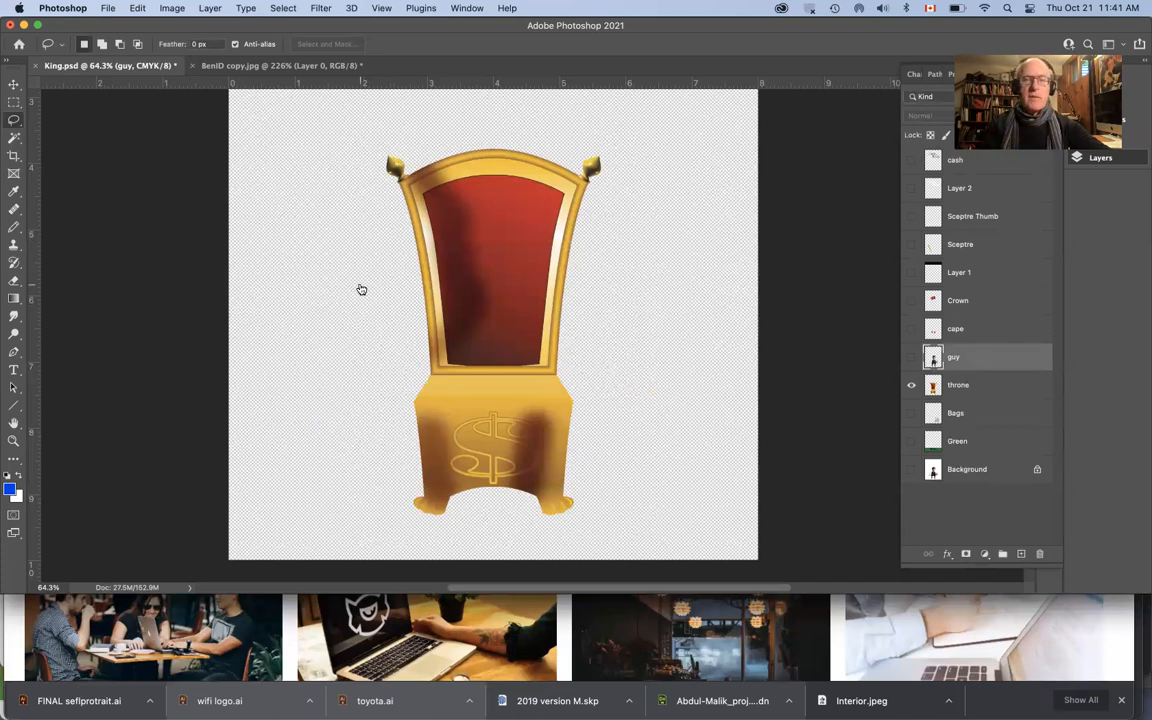
Step: Switch to Illustrator and draw a post's half-profile beside the first vertical guide, with a pointed rounded head above square notches
key(super+Tab)
key(super+Tab)
key(super+Tab)
key(super+Tab)
key(super+Tab)
key(super+Tab)
key(super+shift+Tab)
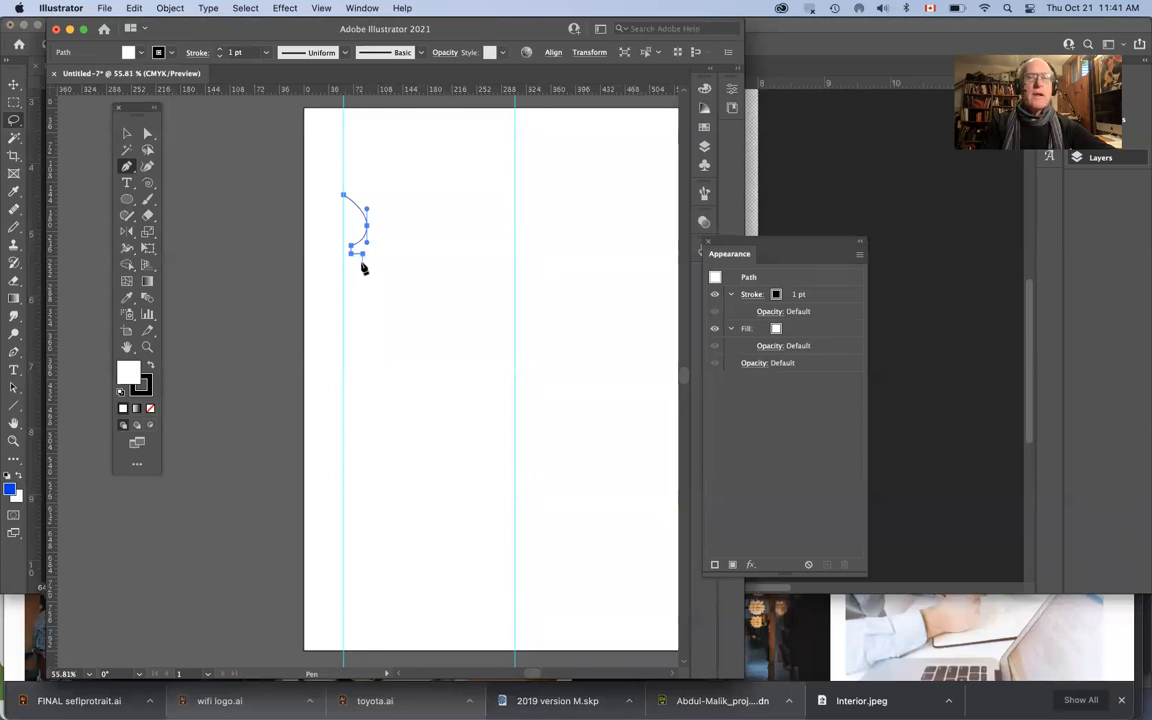
click(362, 264)
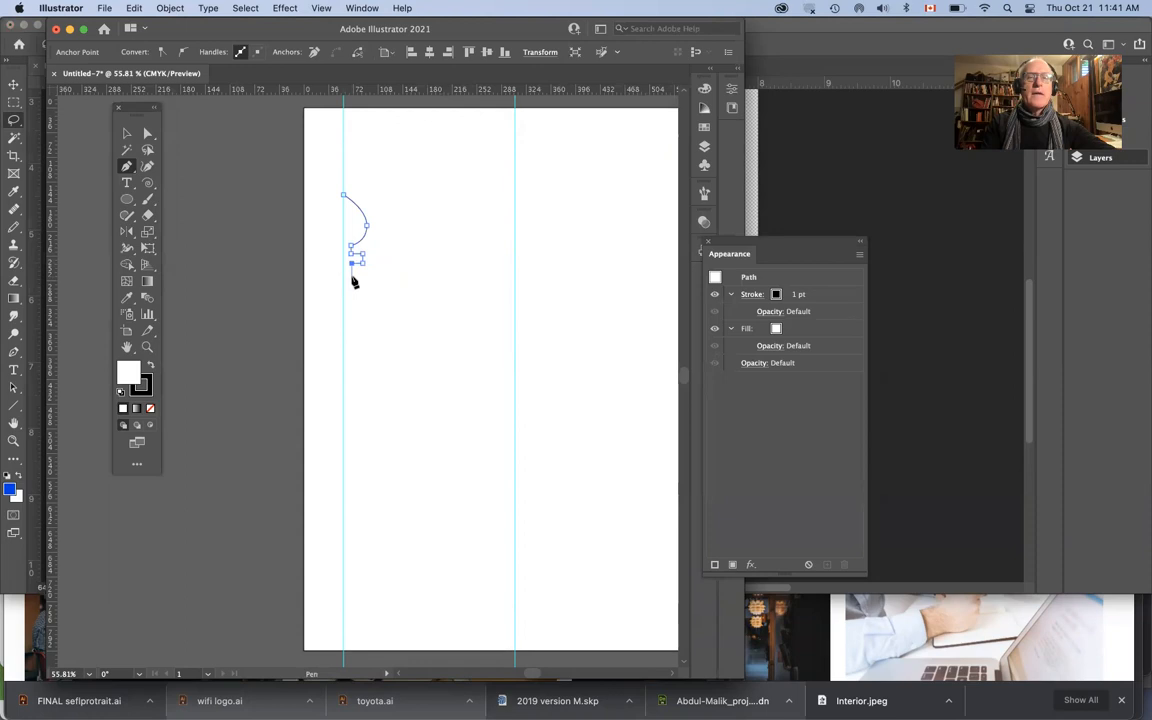
mouse_move(352, 274)
mouse_down()
mouse_move(367, 275)
mouse_move(364, 285)
mouse_up()
click(353, 283)
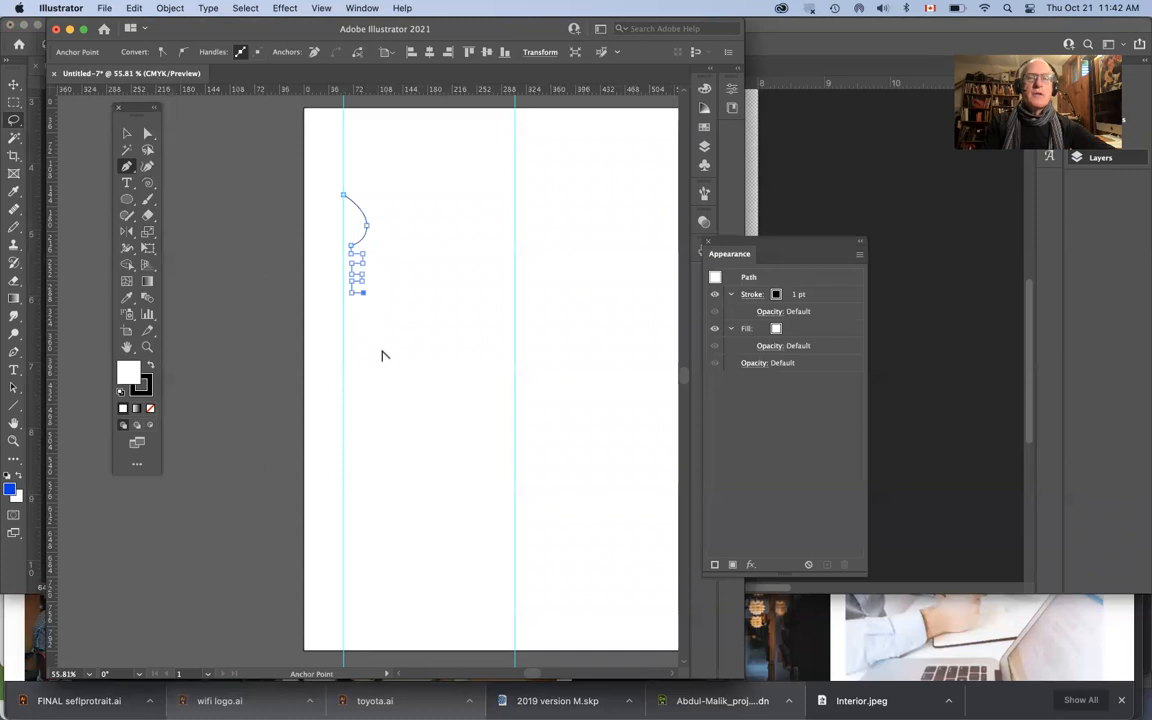
Step: Extend the post's half-profile below the notches with one long, slightly bulging curve that tapers to a narrow foot at the guide
click(387, 357)
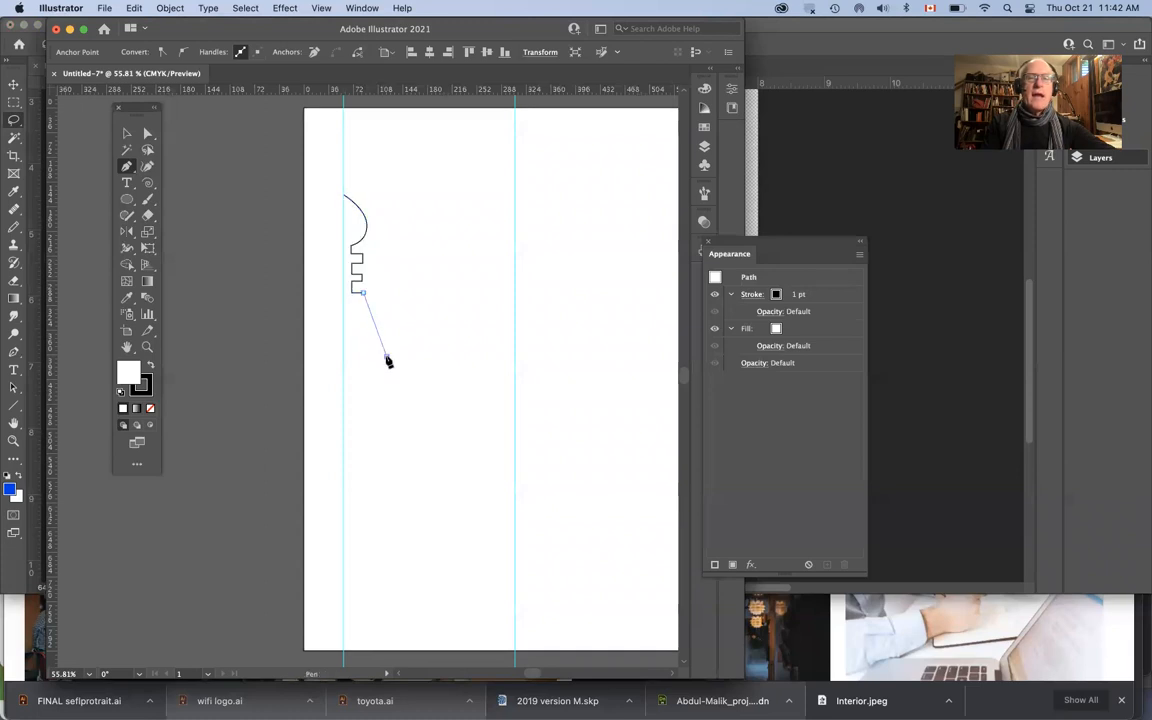
key(super+z)
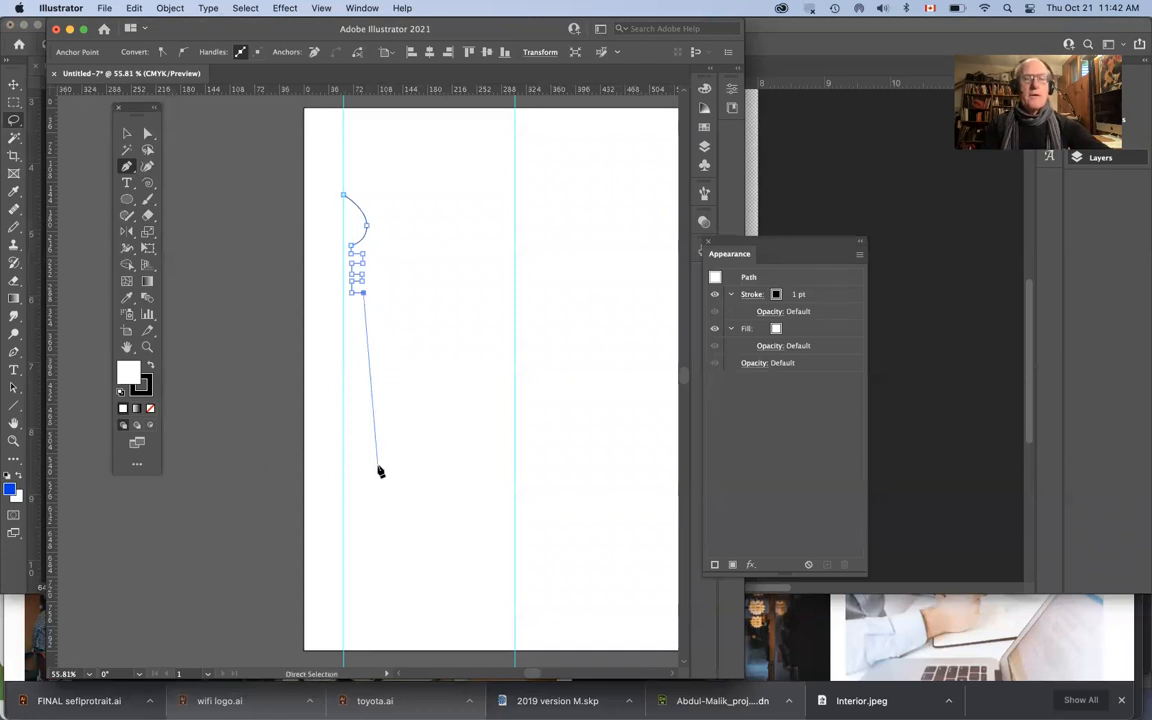
click(363, 293)
drag(363, 293, 375, 336)
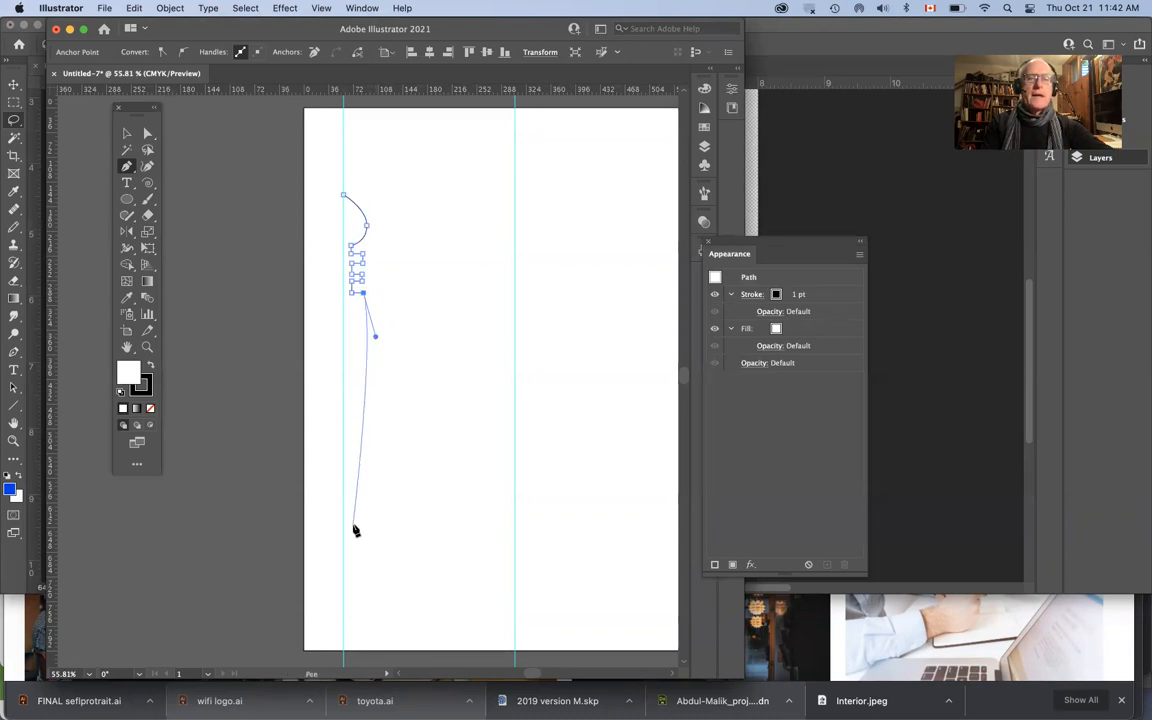
click(349, 572)
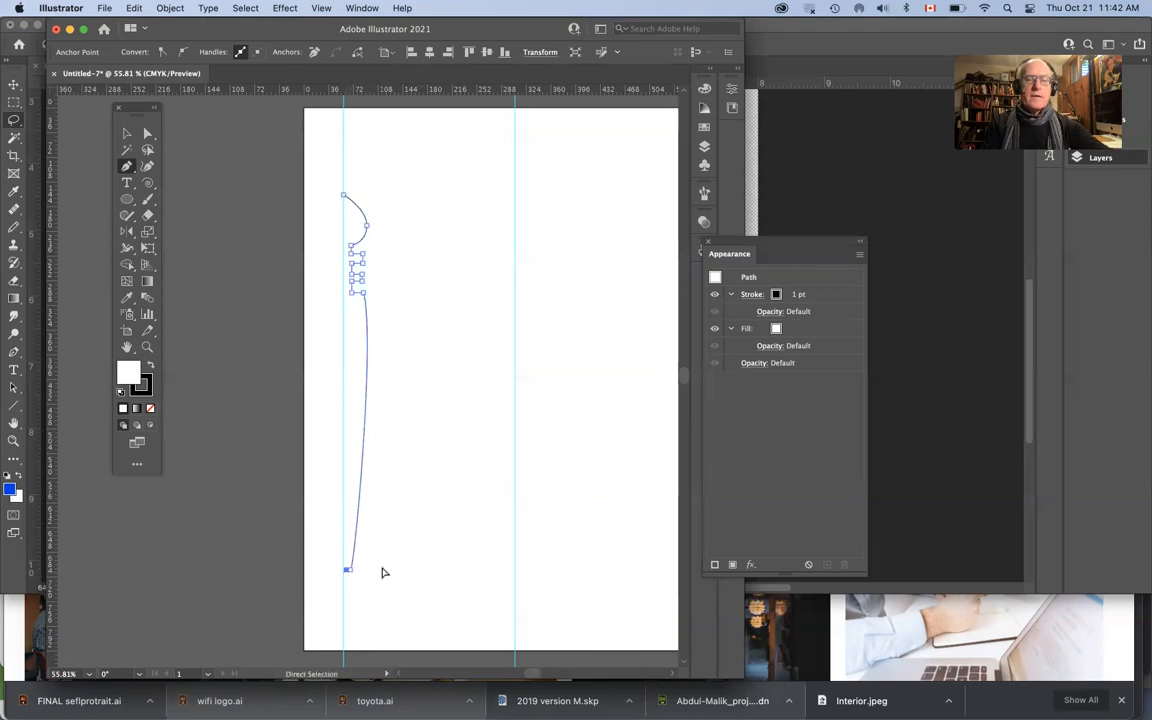
Step: Apply a 3D Revolve effect to the post profile with preview, and turn it nearly frontal to -12°, 2° and 1°
super+click(383, 572)
super+click(363, 458)
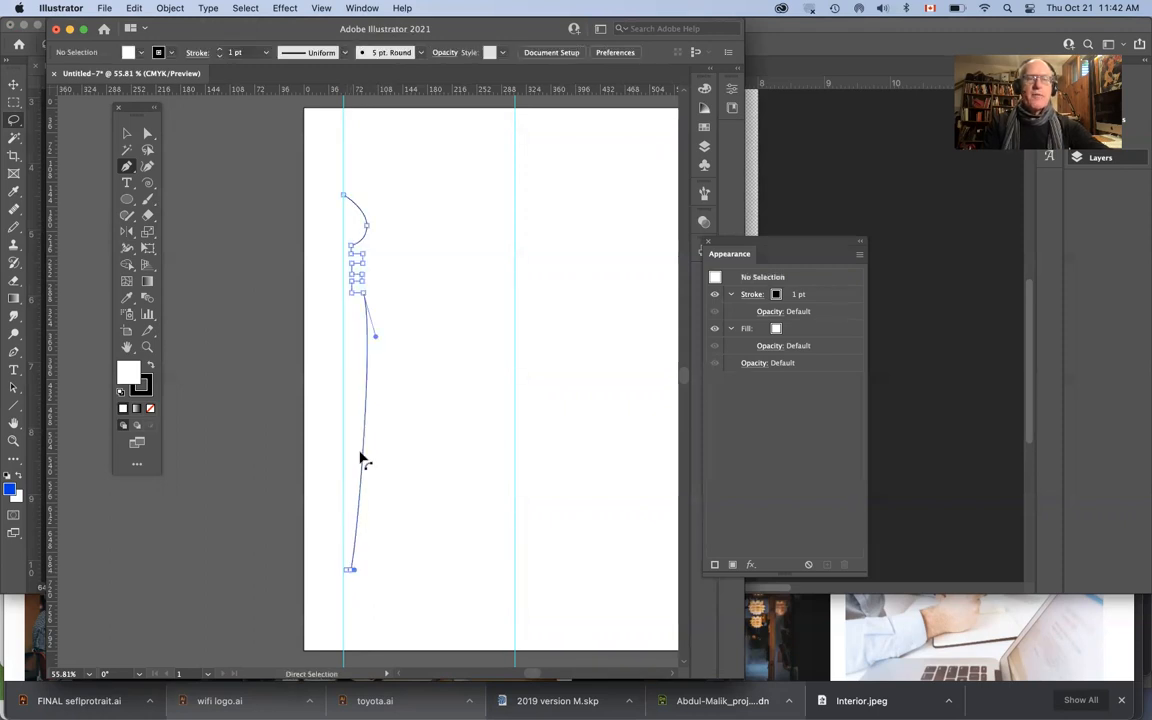
click(295, 11)
mouse_move(290, 104)
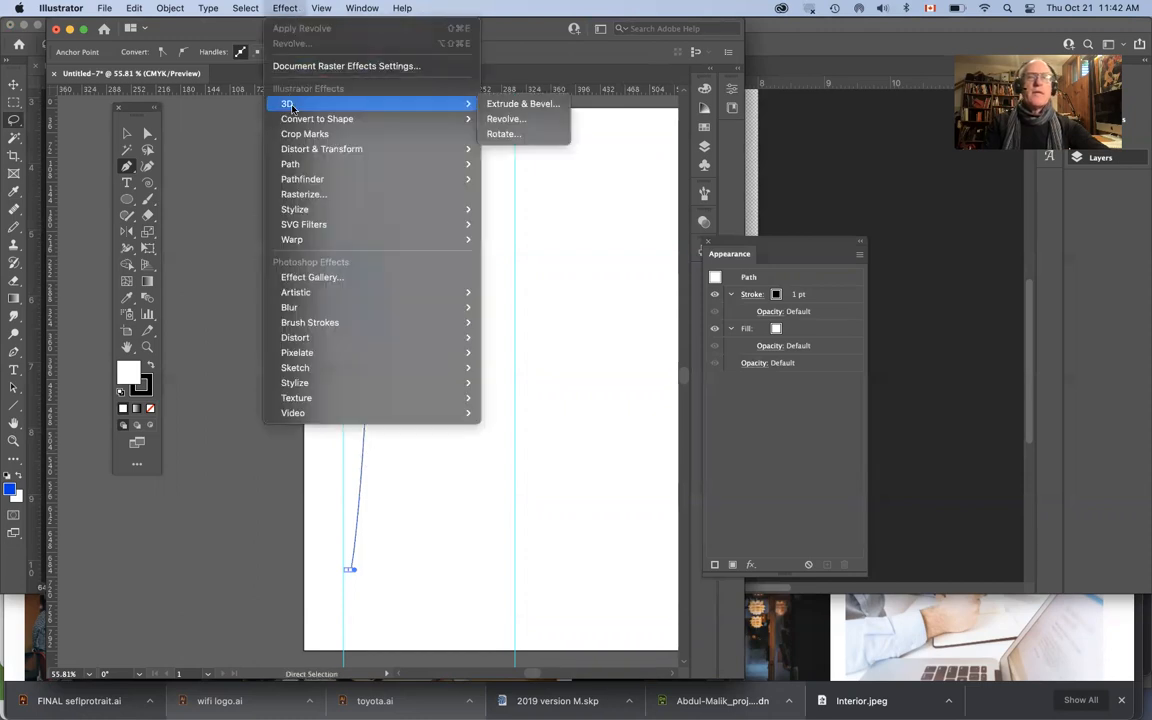
click(507, 119)
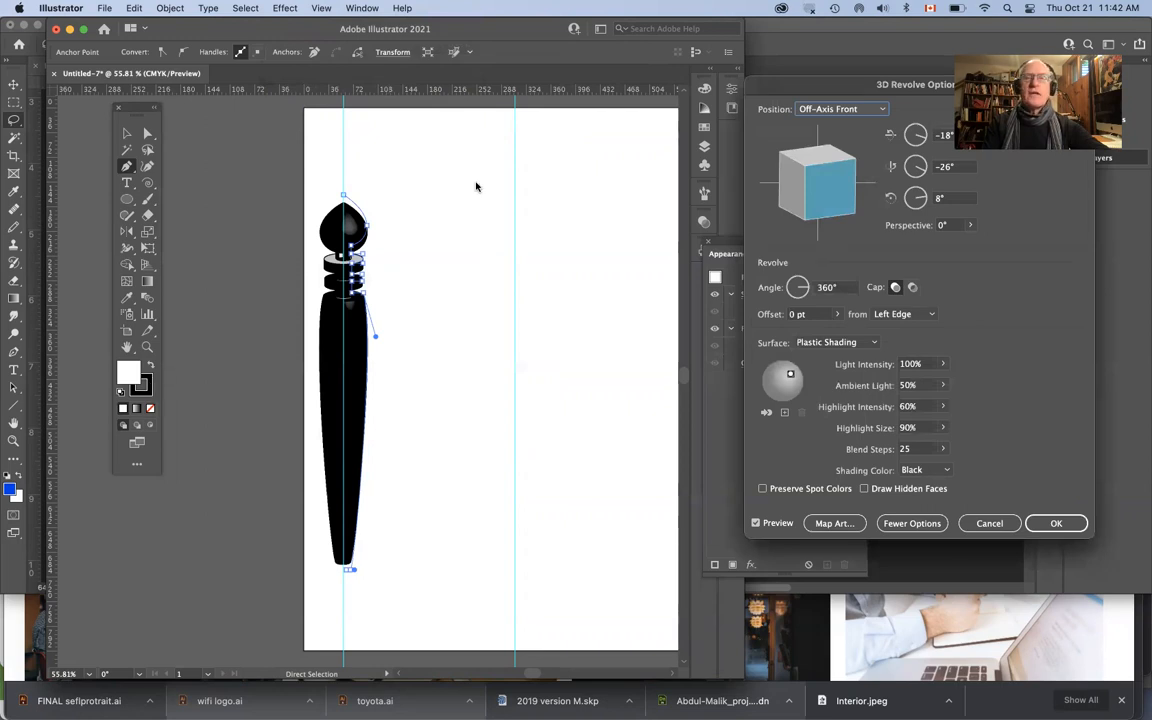
drag(846, 192, 827, 192)
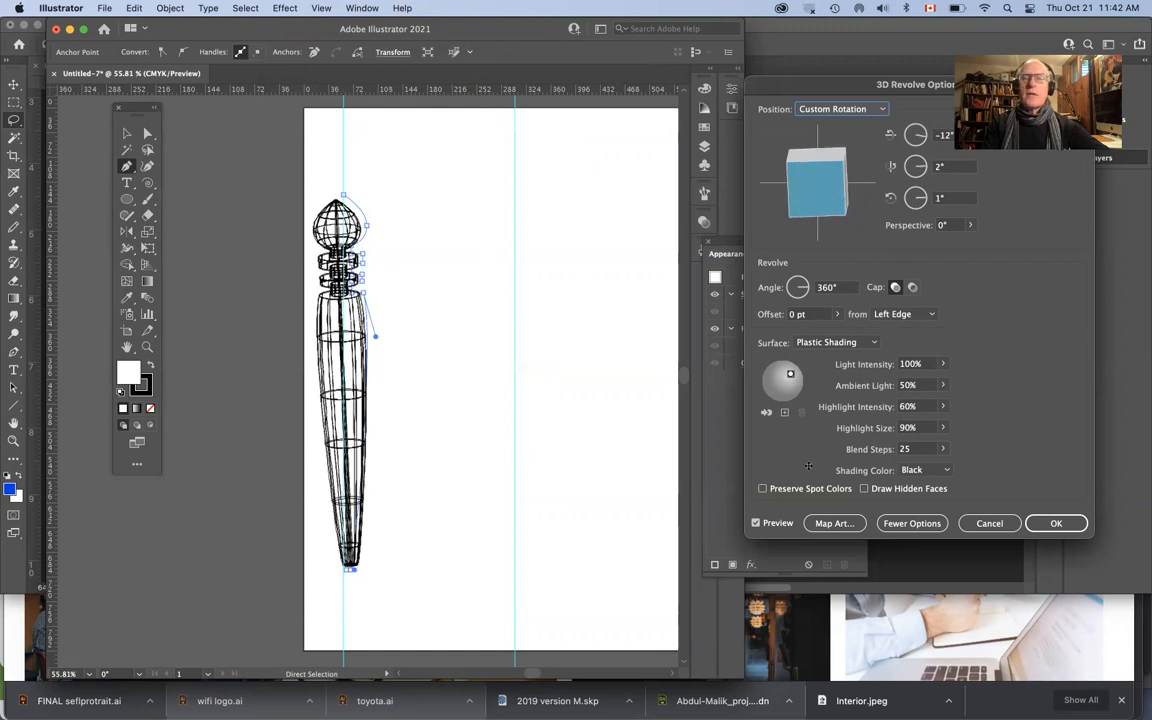
Step: Add a second light to the revolved post, place the lights on opposite sides of the shading sphere, and accept the effect
click(785, 413)
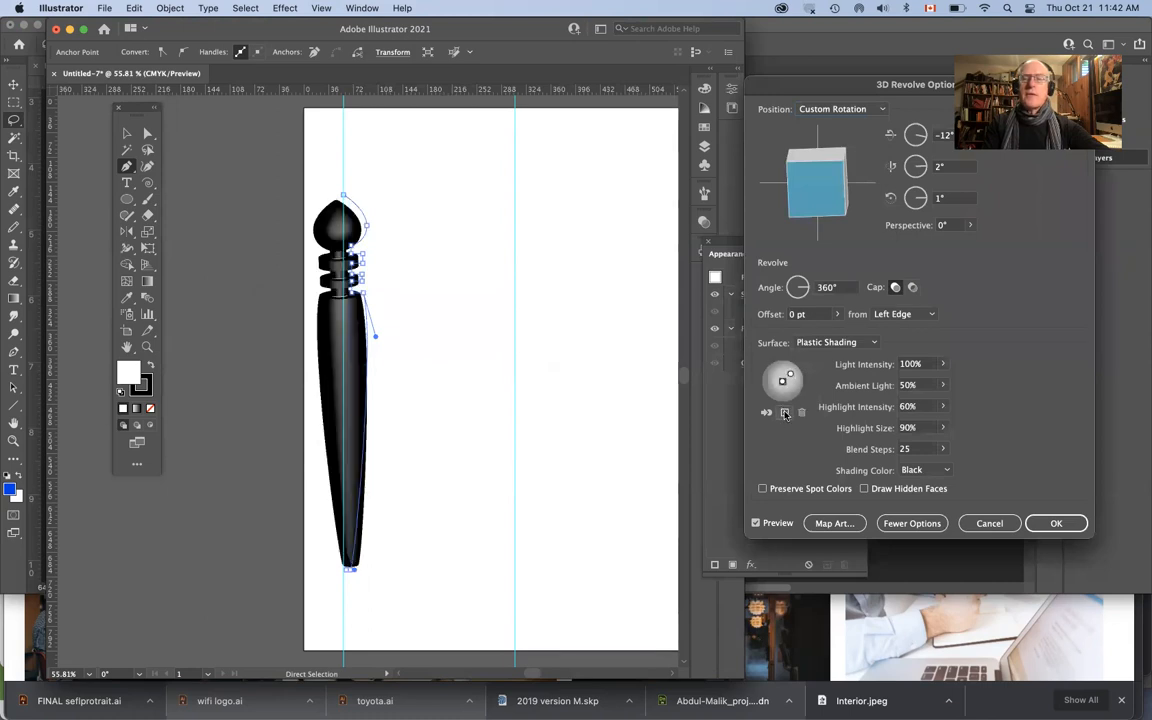
drag(783, 382, 767, 388)
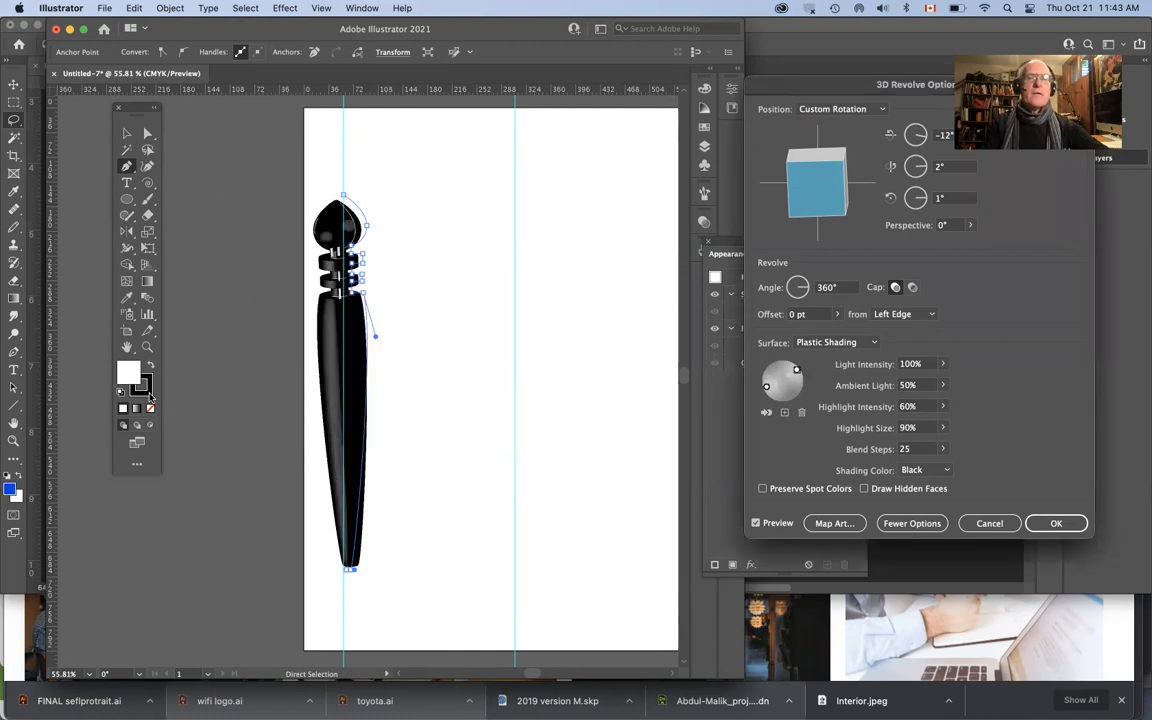
click(1058, 523)
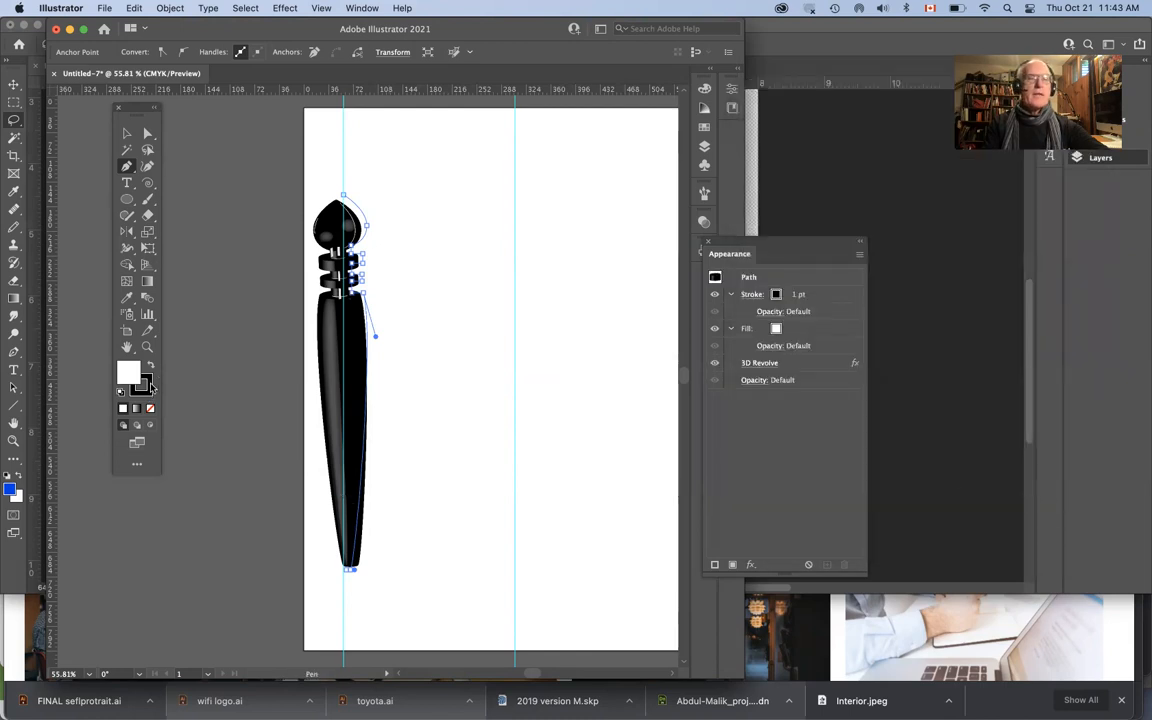
Step: Remove the revolved post's stroke, fill it with golden yellow F7CB14, and deselect it
click(150, 386)
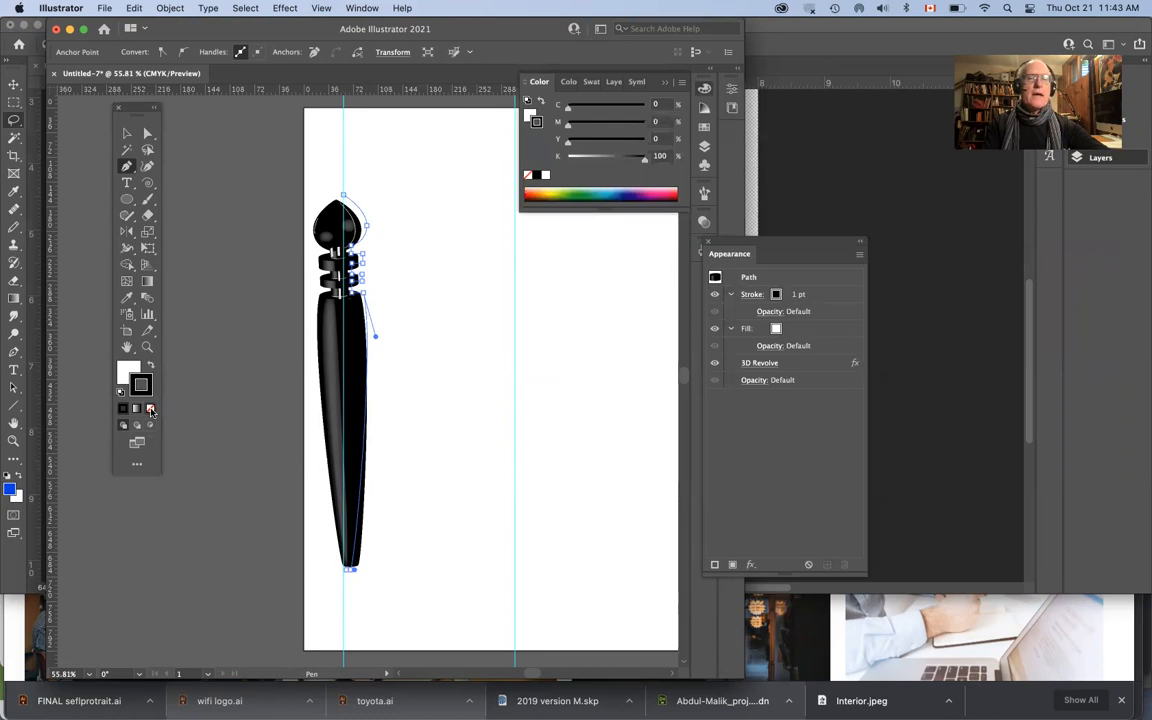
click(150, 409)
double_click(127, 372)
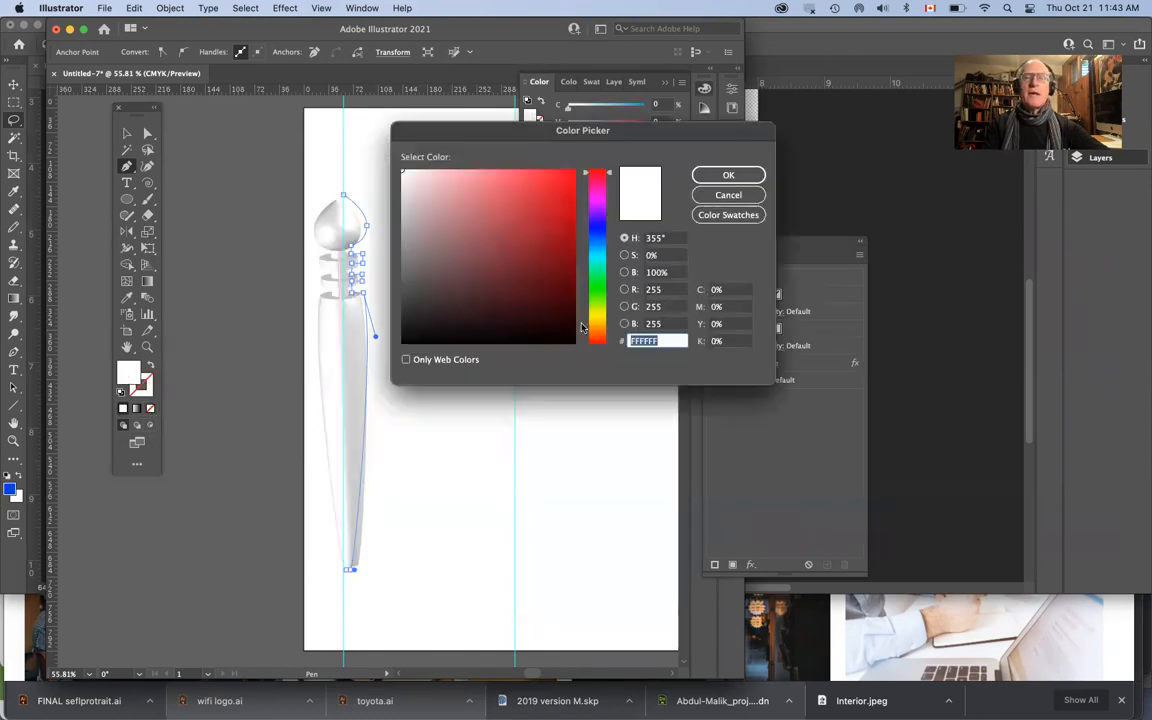
click(600, 323)
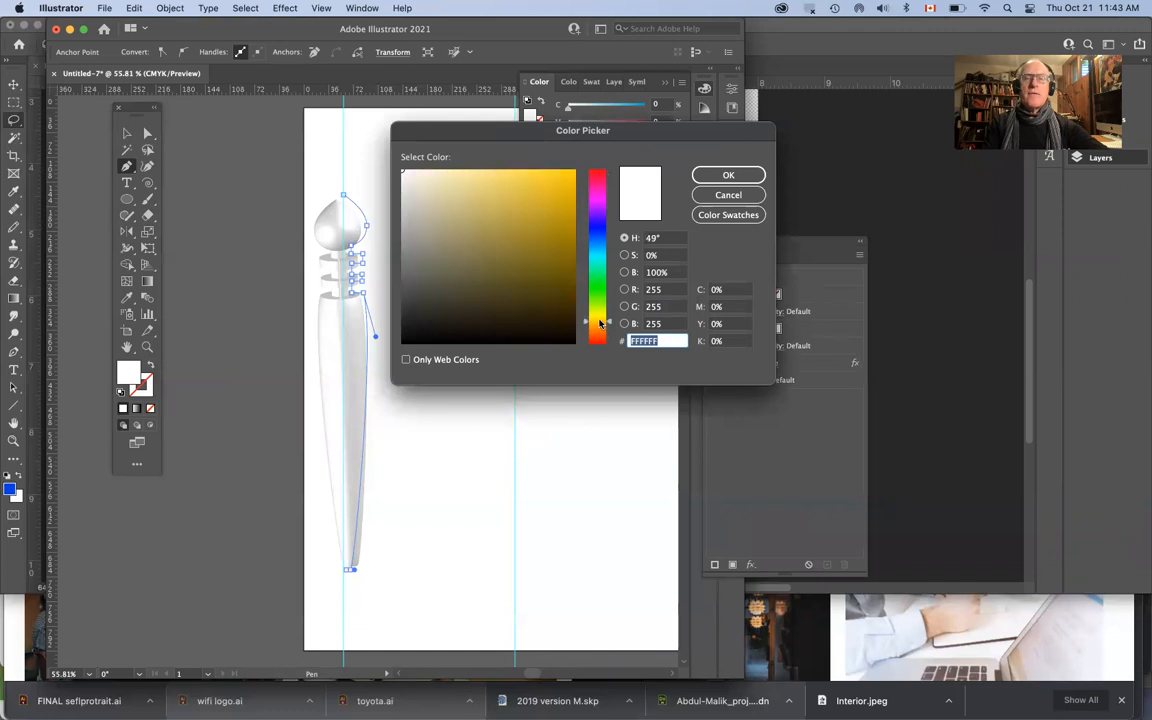
click(561, 175)
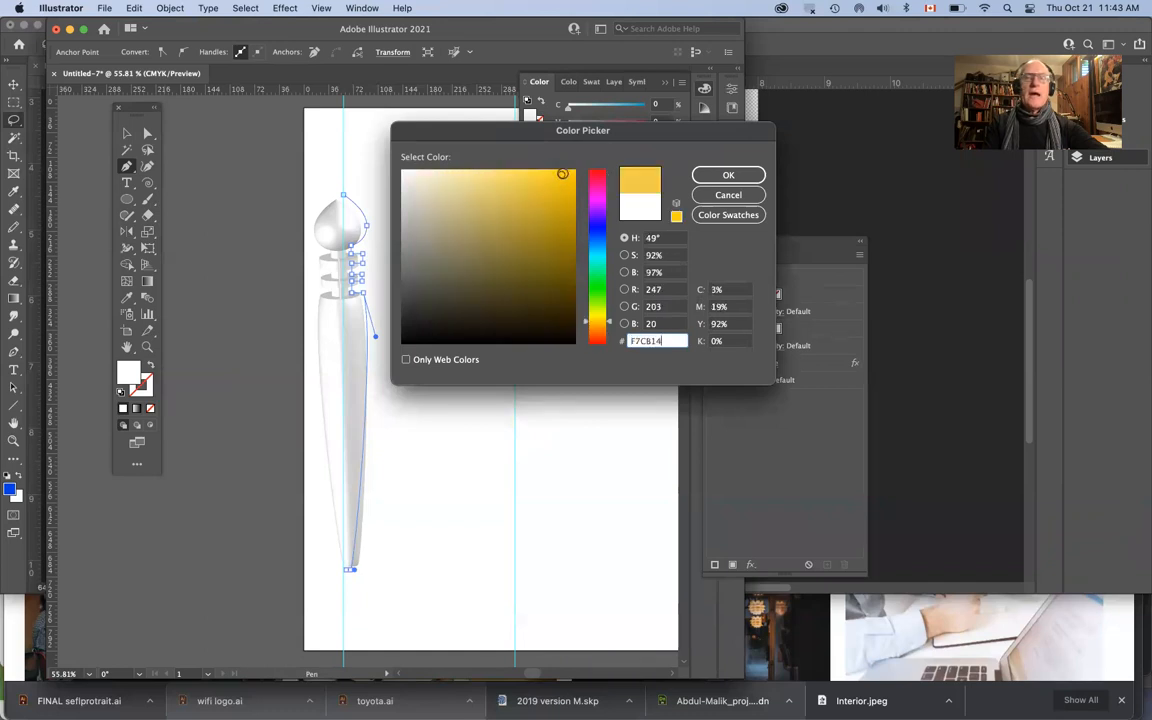
click(733, 177)
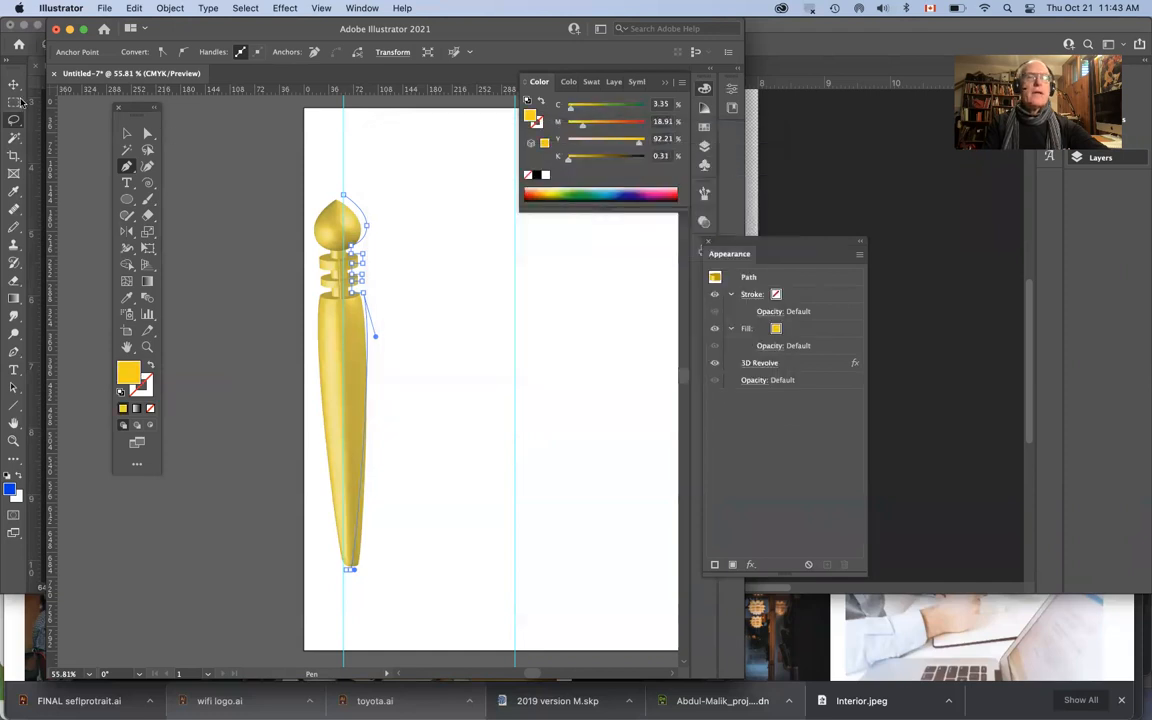
super+click(218, 142)
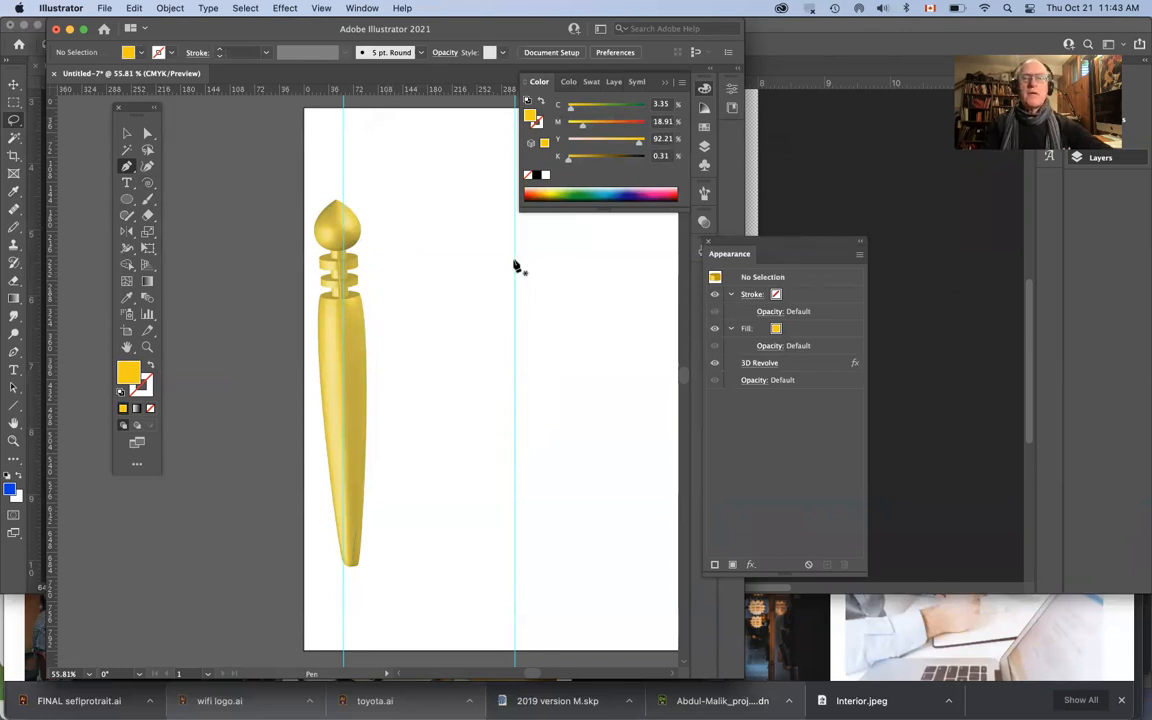
Step: Draw half of the throne back against the second guide, with a curved upper edge, small corner bump, concave side and short foot
drag(514, 261, 607, 275)
click(594, 274)
drag(582, 441, 581, 440)
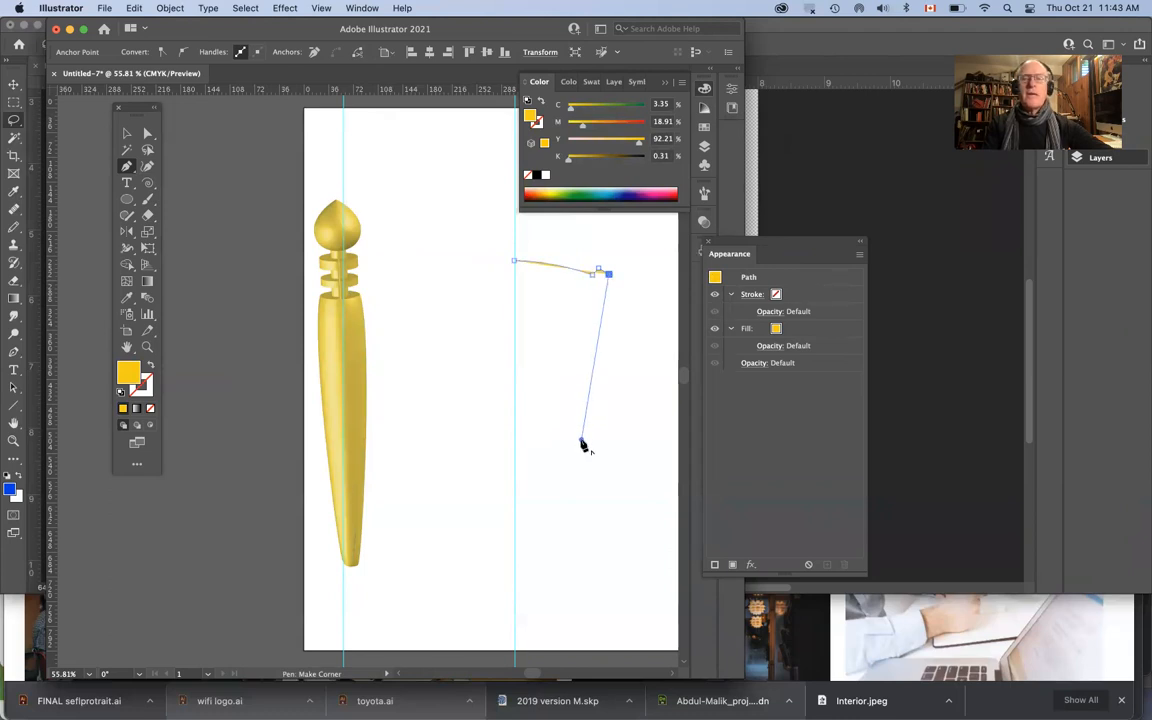
click(609, 571)
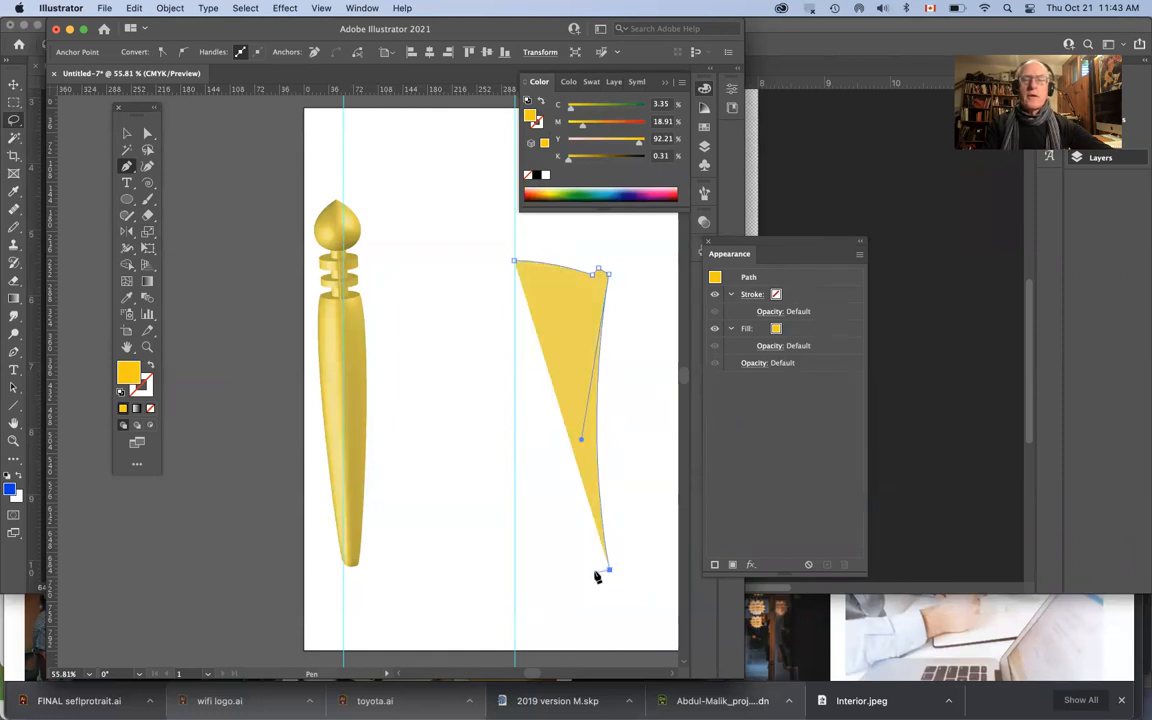
click(591, 570)
click(586, 552)
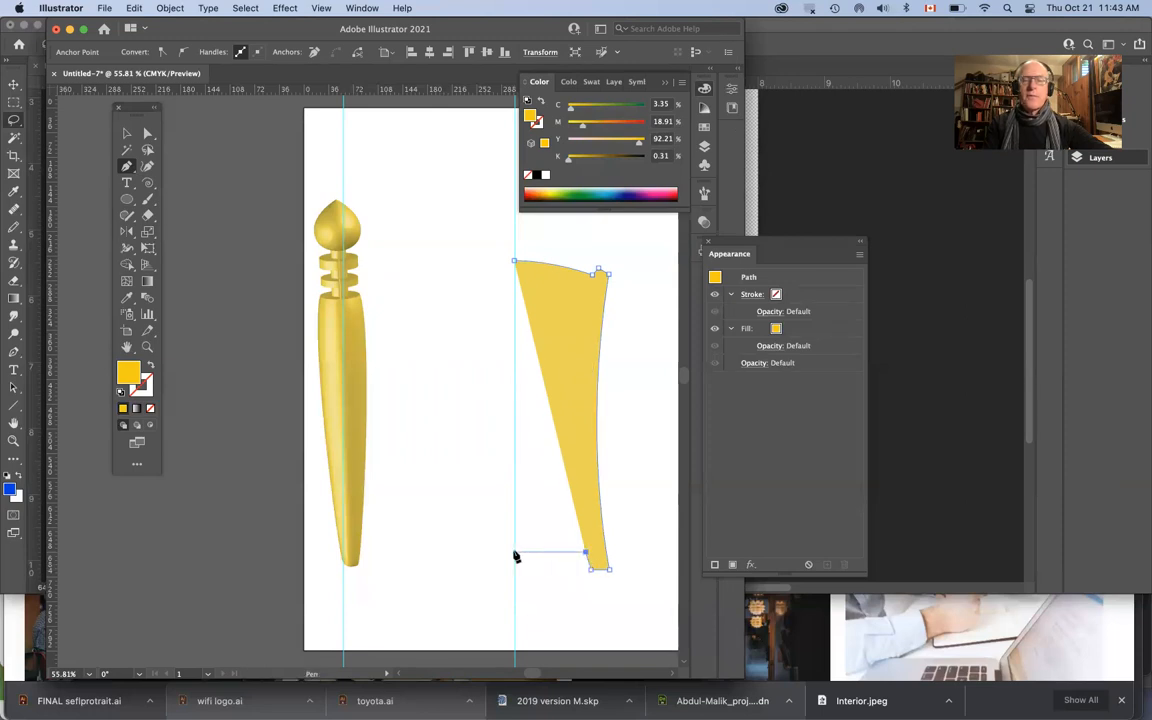
click(515, 556)
Step: Extend the half back's lower edge to the guide and reflect a copy of the whole path across it about the vertical axis
super+click(617, 543)
super+click(573, 445)
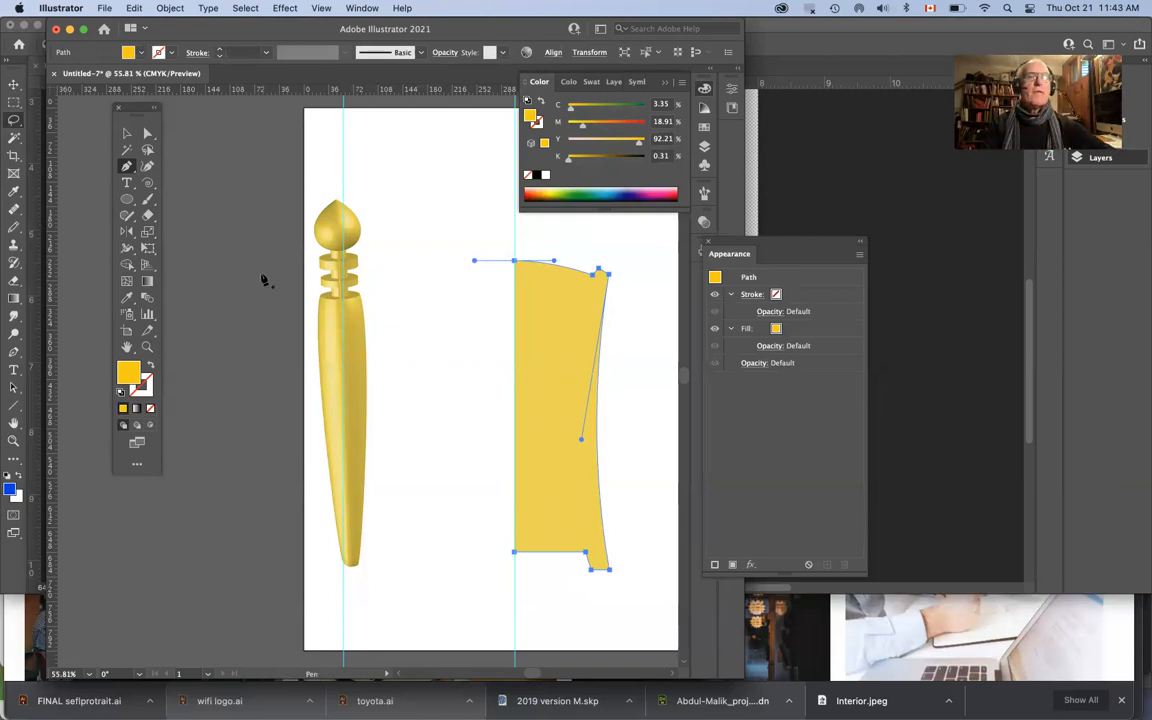
click(127, 232)
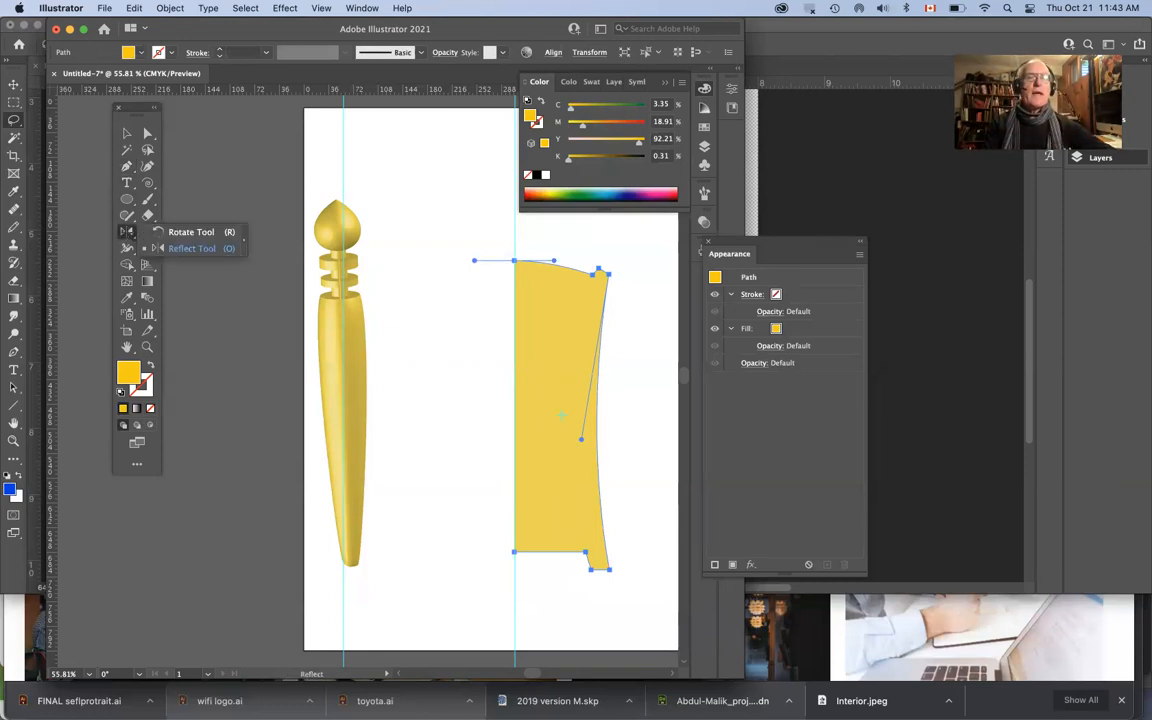
click(181, 249)
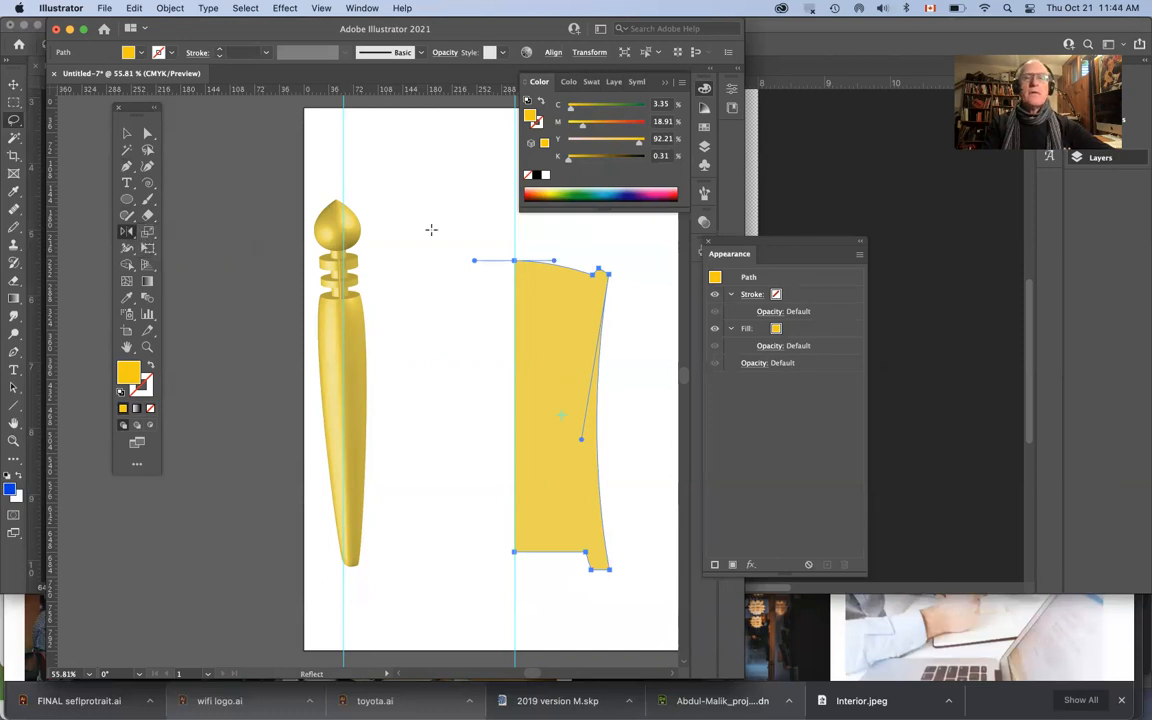
alt+click(513, 243)
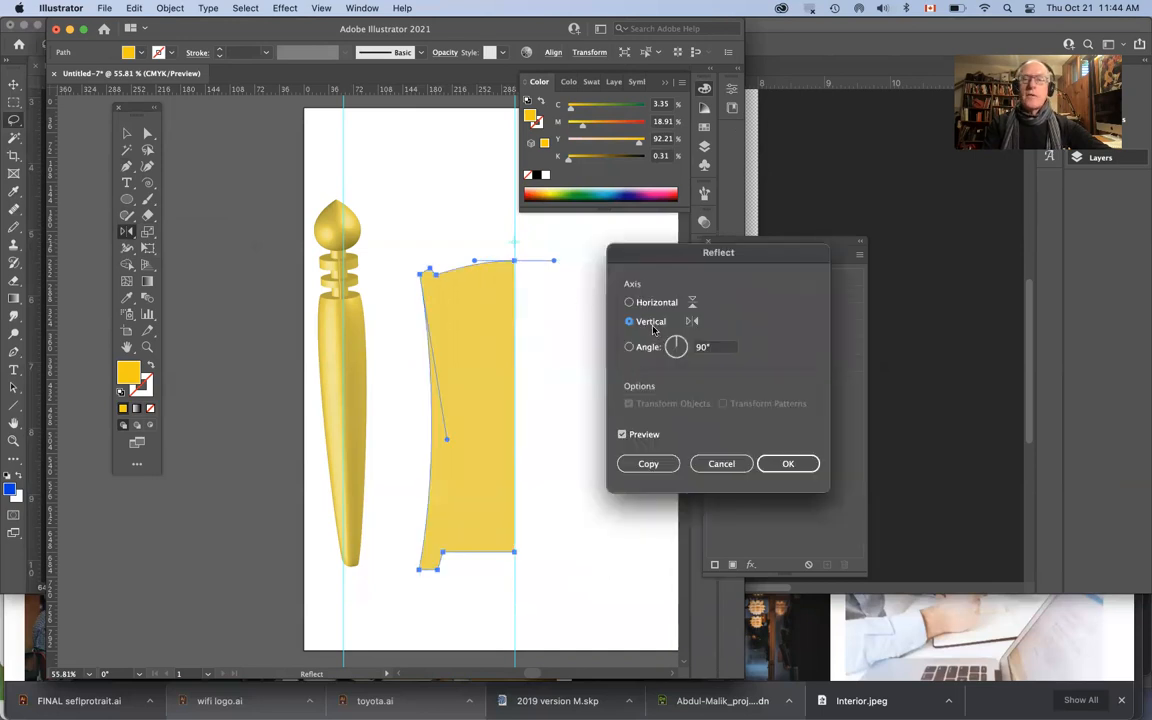
click(648, 463)
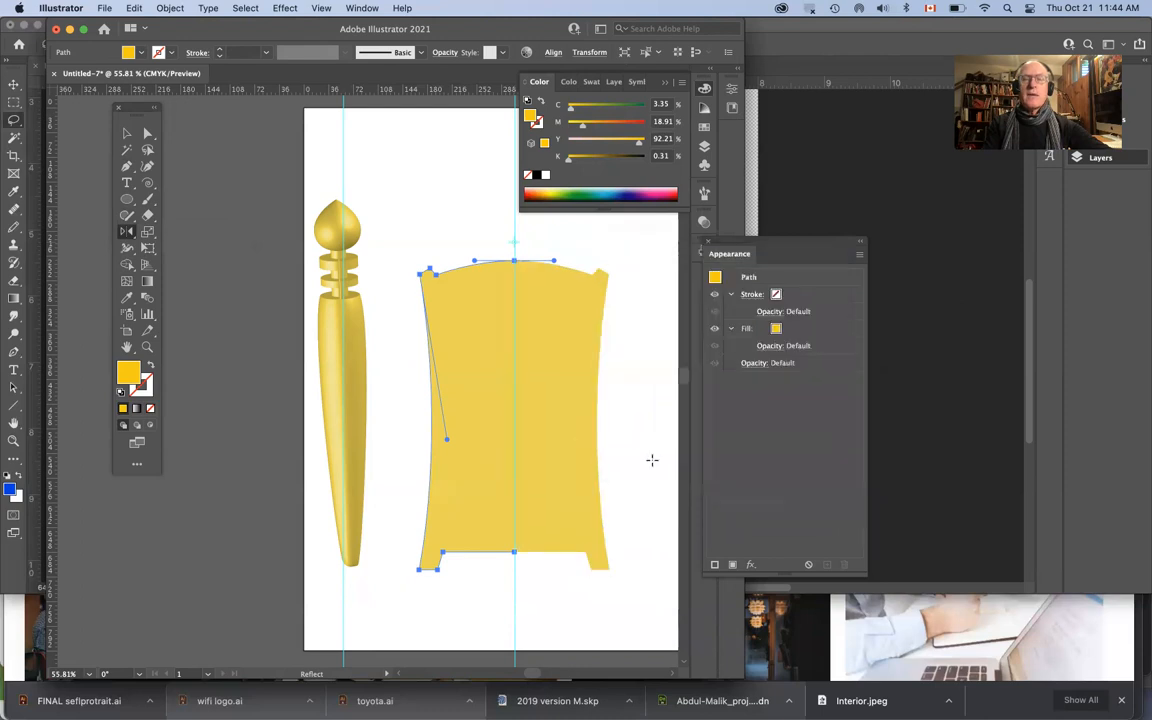
Step: Undo the mirrored copy and the lower edge, and try to reflect the partly selected half back about the vertical axis at the guide
key(super+z)
key(a)
click(627, 366)
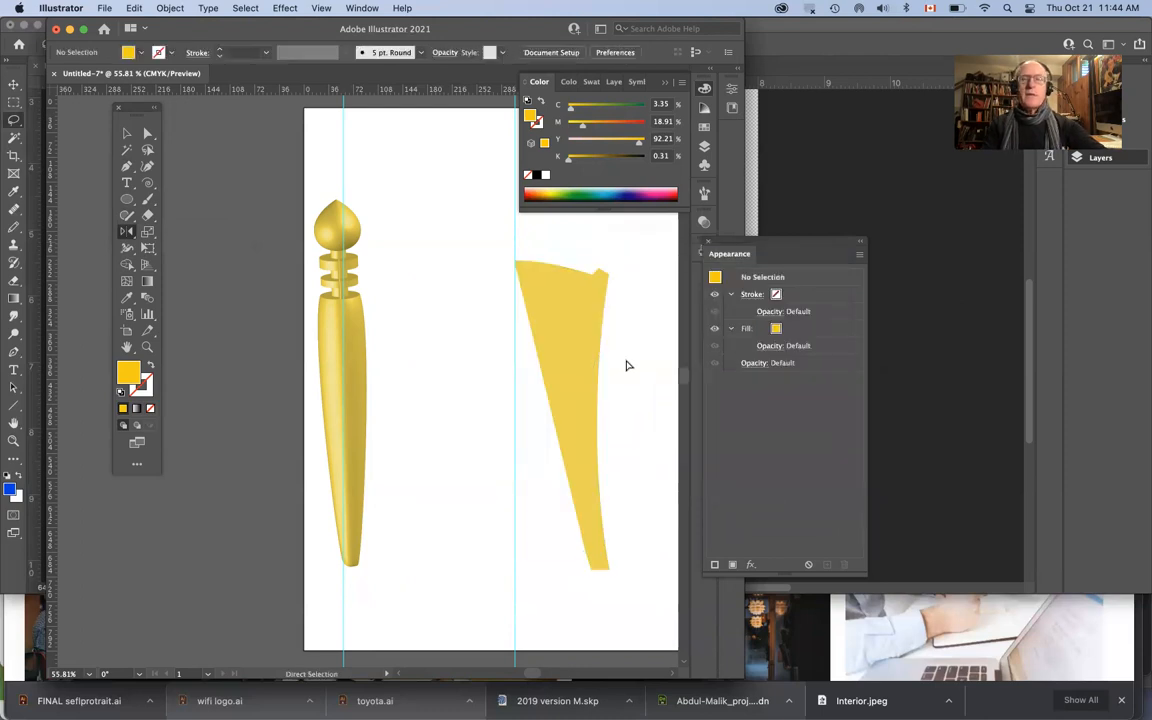
click(607, 306)
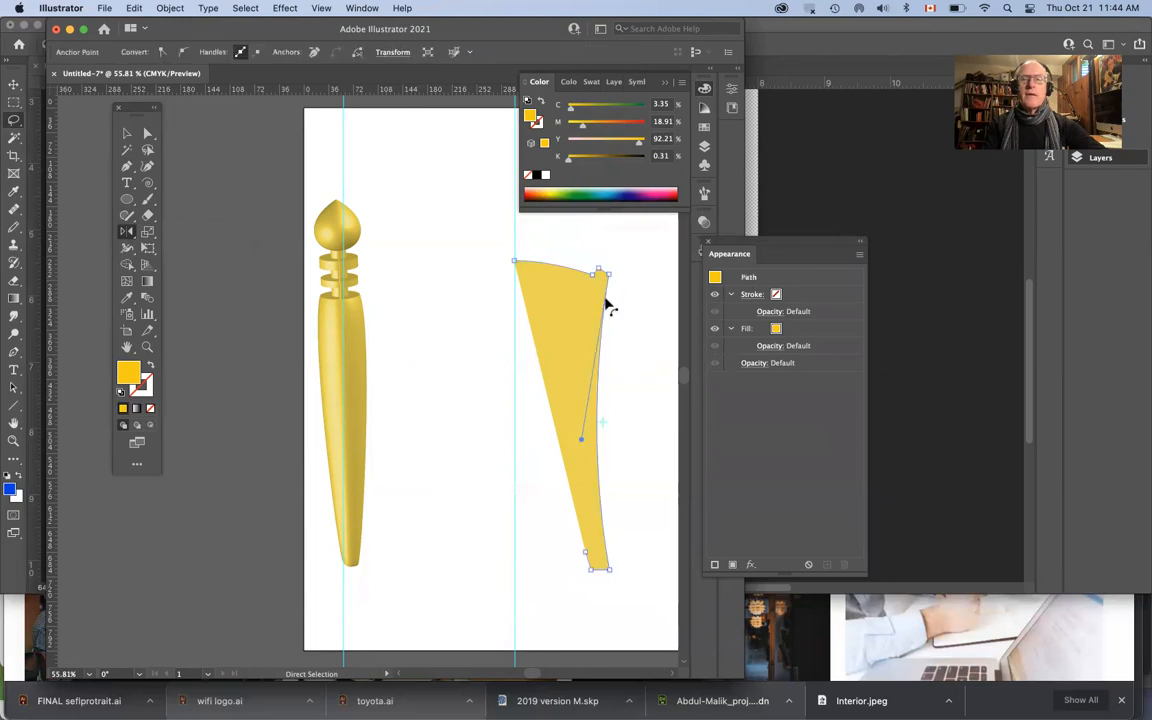
key(o)
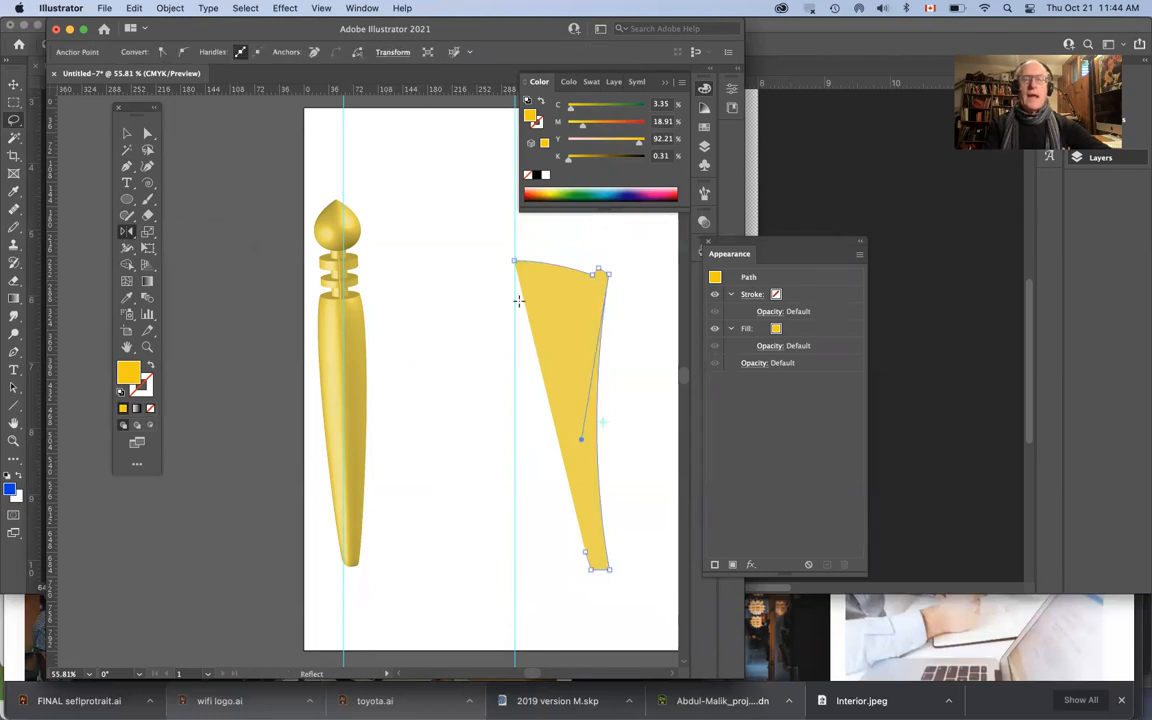
alt+click(513, 242)
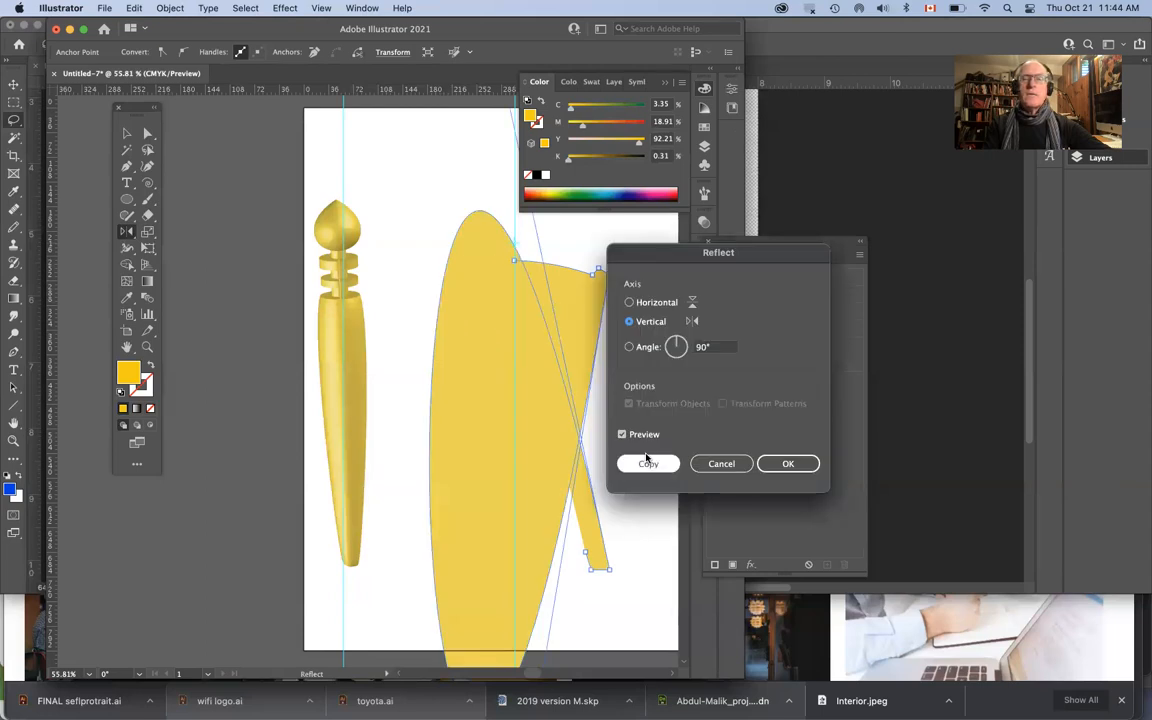
click(722, 465)
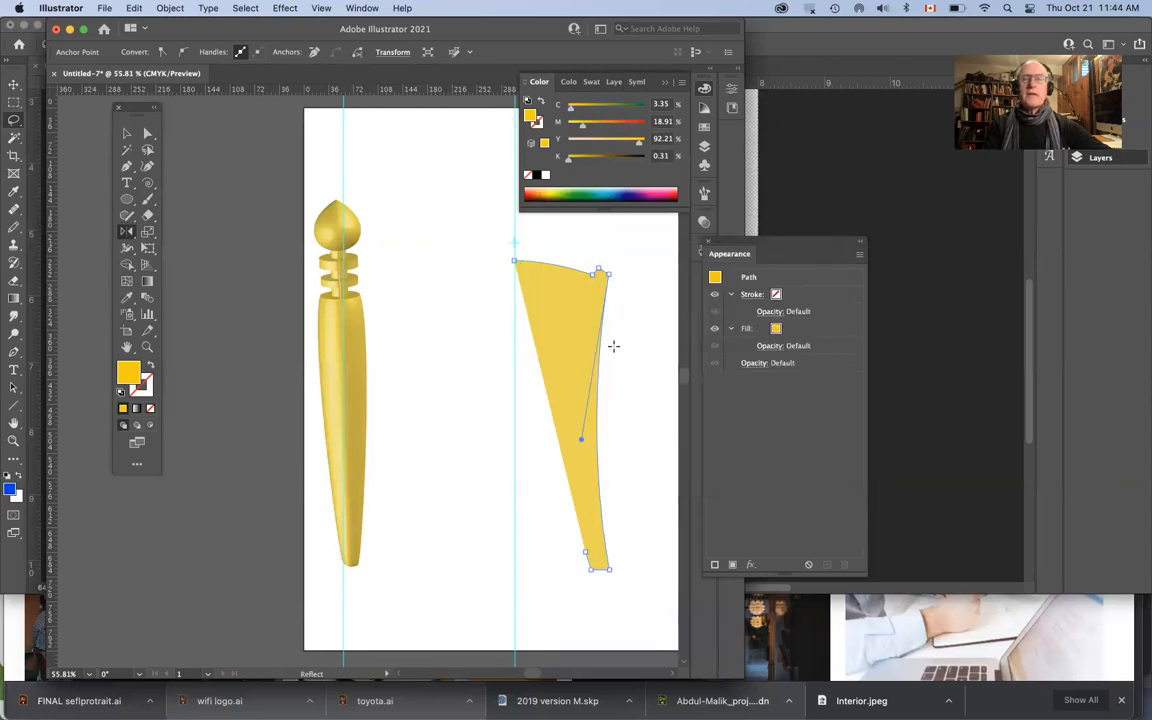
click(586, 549)
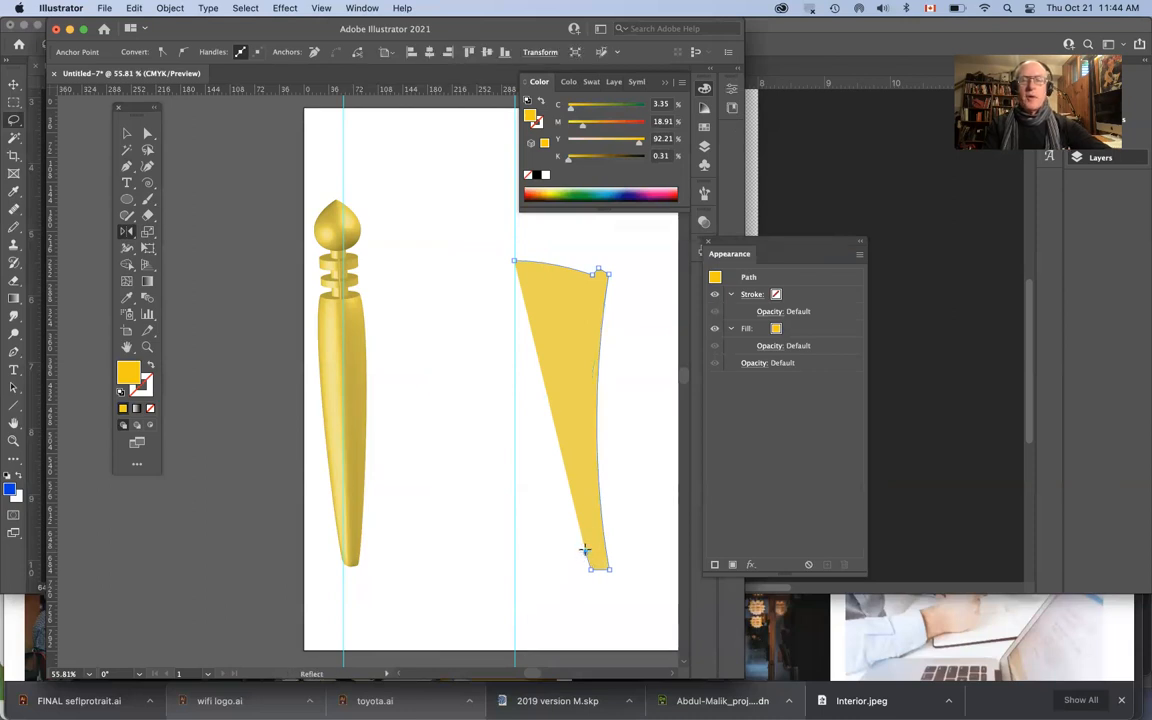
key(super+z)
key(super+z)
key(super+shift+z)
key(super+shift+z)
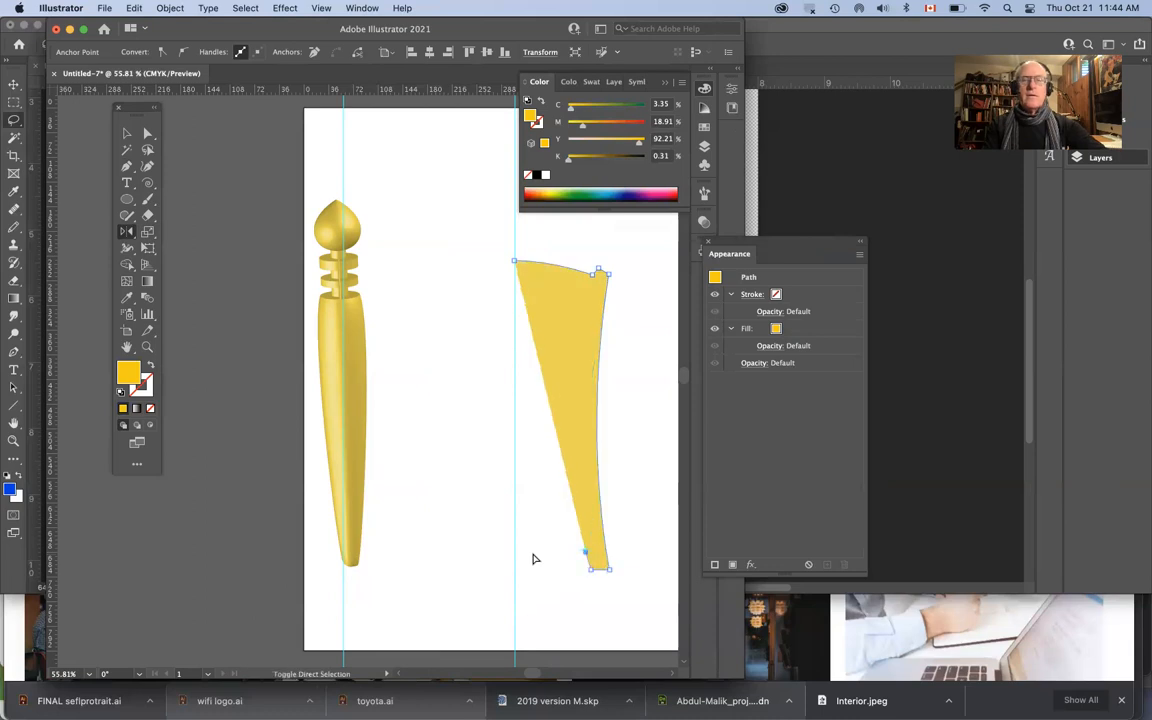
Step: Continue the half back's open path from its foot with a horizontal lower edge to the guide, and select the whole path
click(126, 165)
click(586, 553)
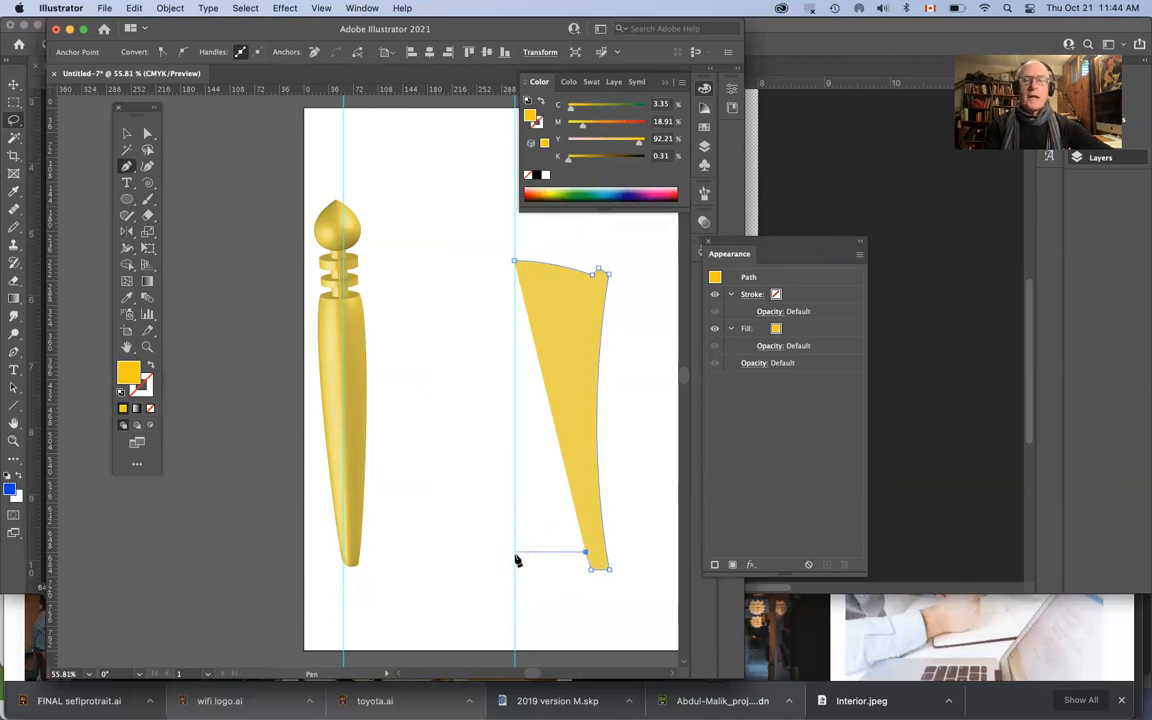
click(516, 557)
super+click(615, 521)
super+click(560, 437)
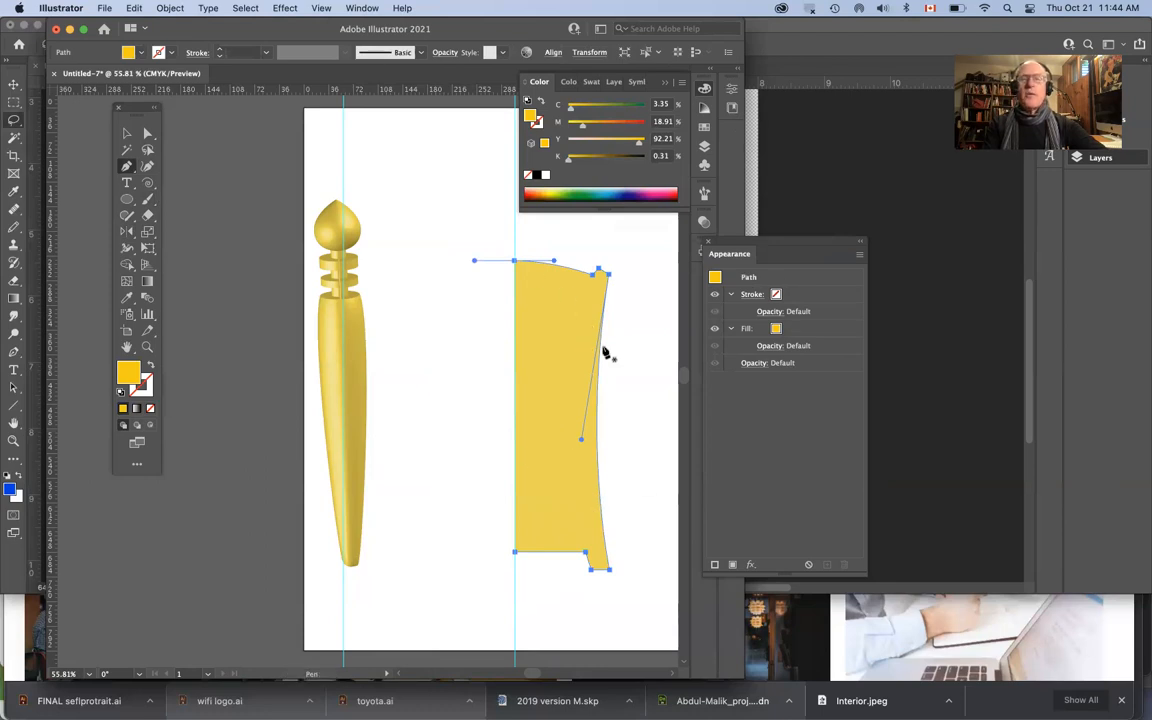
Step: Reflect a copy of the half back across the guide about the vertical axis, and deselect it
key(o)
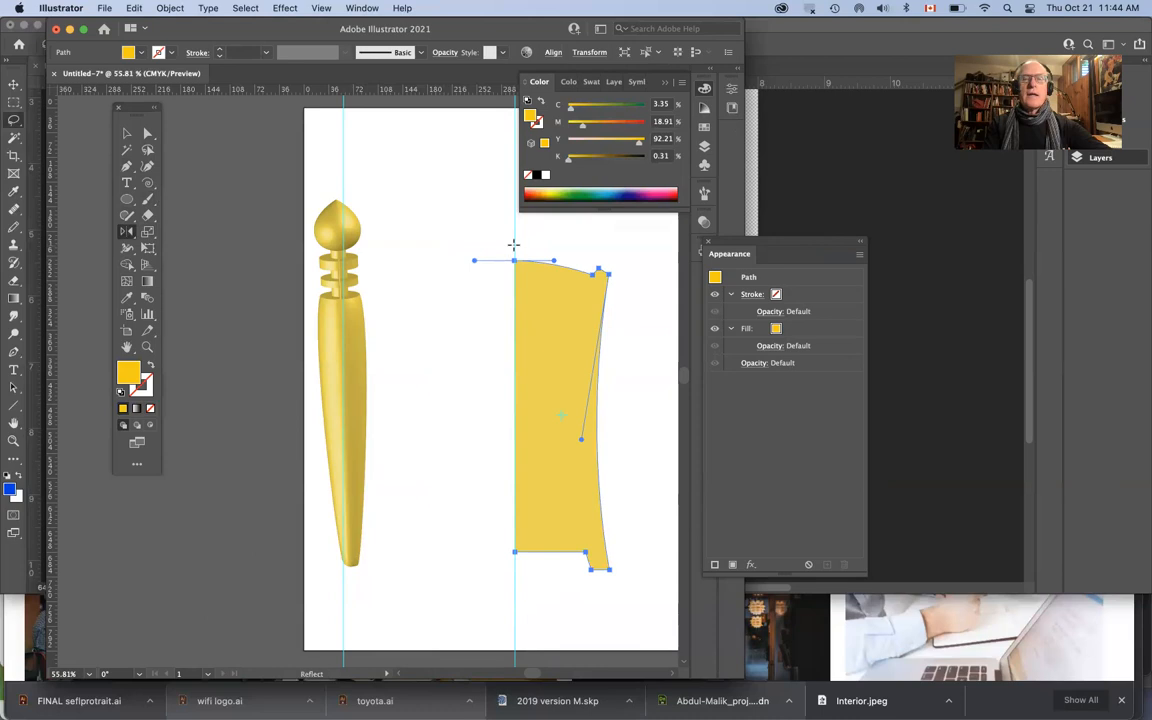
alt+click(513, 244)
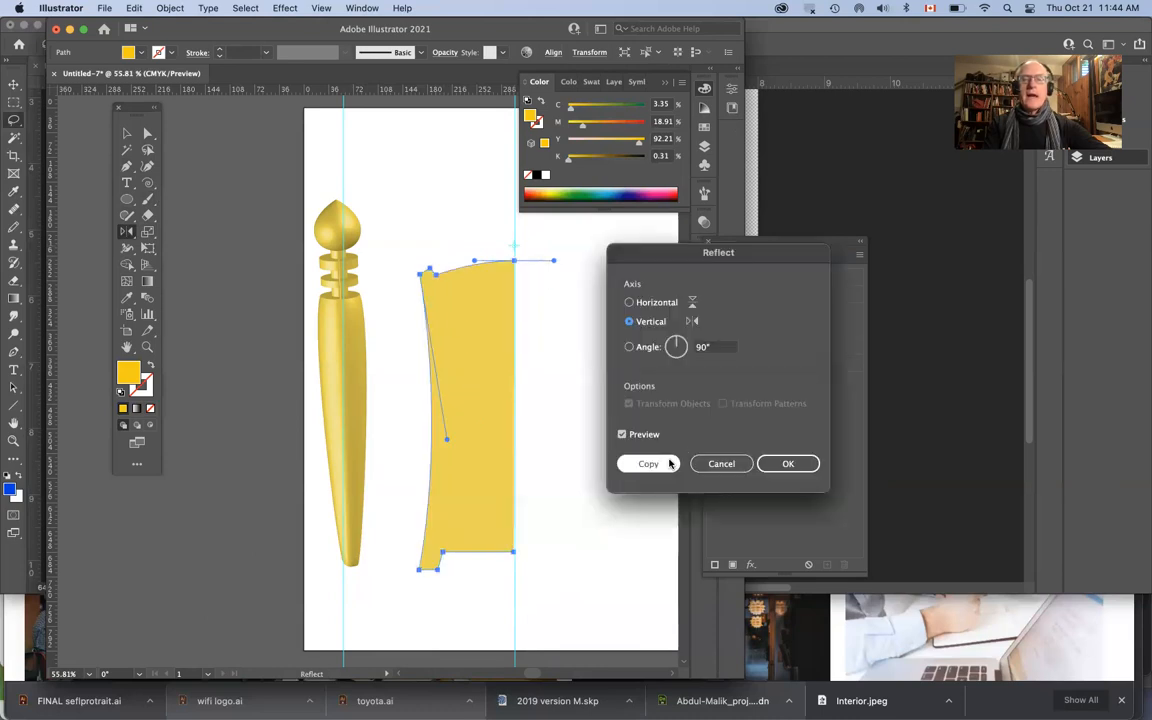
click(660, 464)
key(a)
click(496, 246)
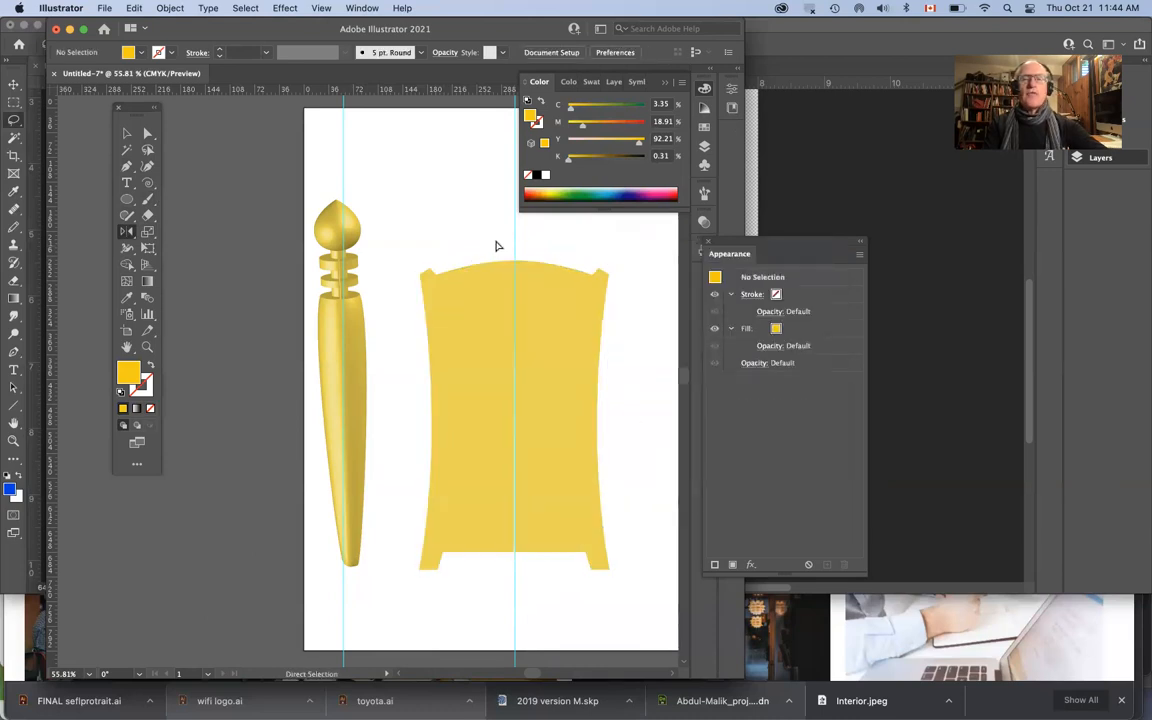
Step: Join the two halves of the throne back at their upper centre anchor points on the guide, and select the joined shape
key(o)
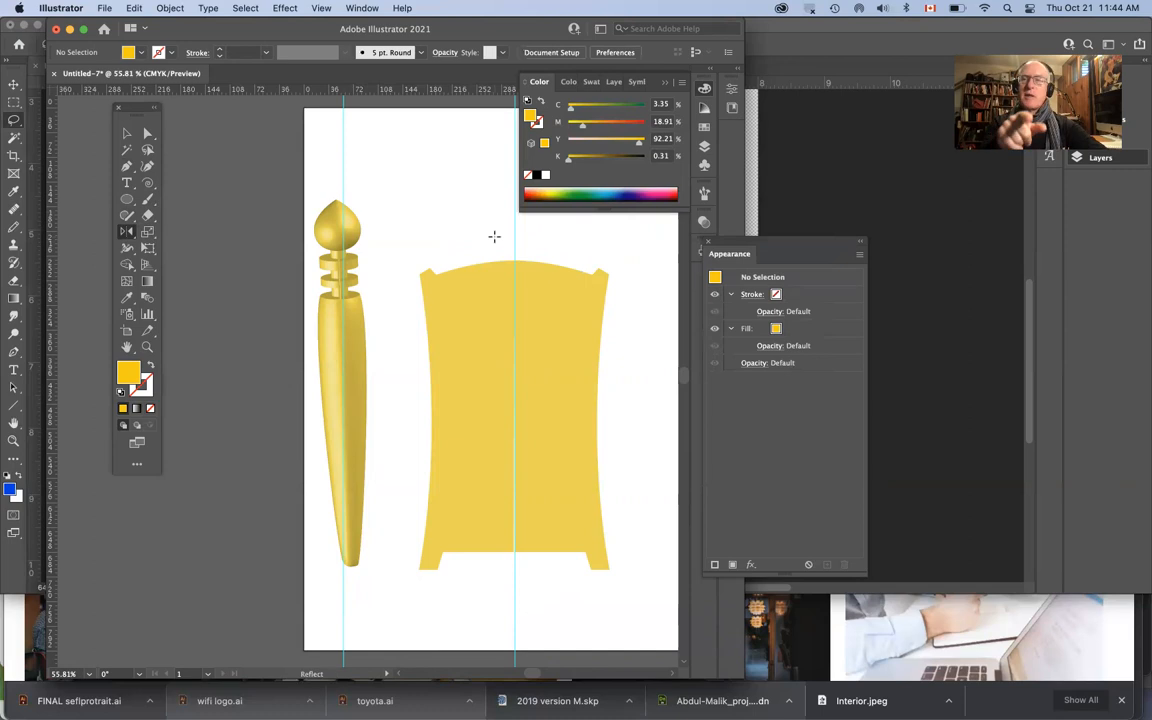
key(a)
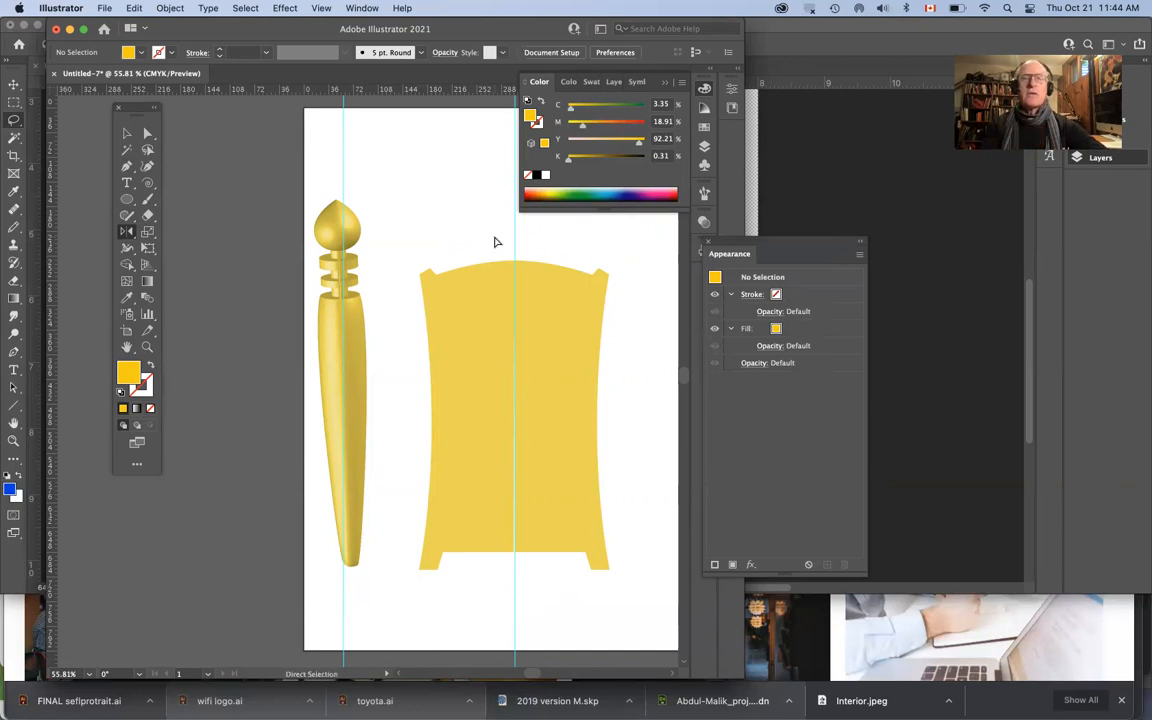
click(536, 287)
key(o)
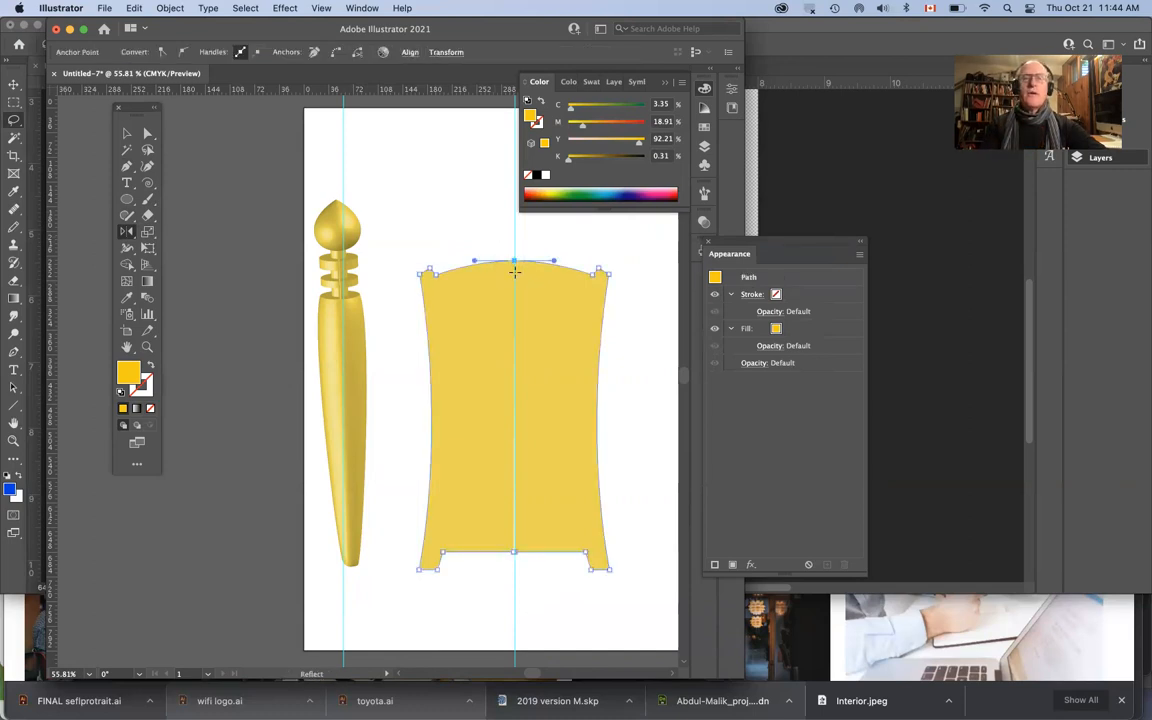
click(170, 8)
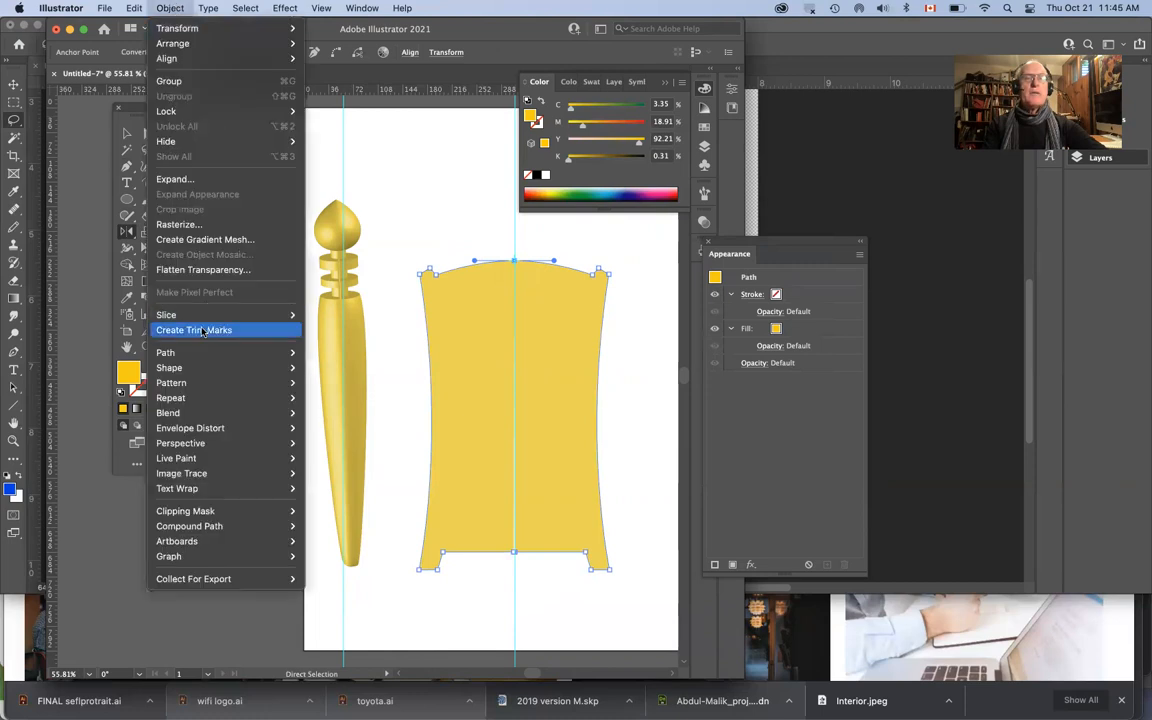
mouse_move(198, 349)
click(321, 352)
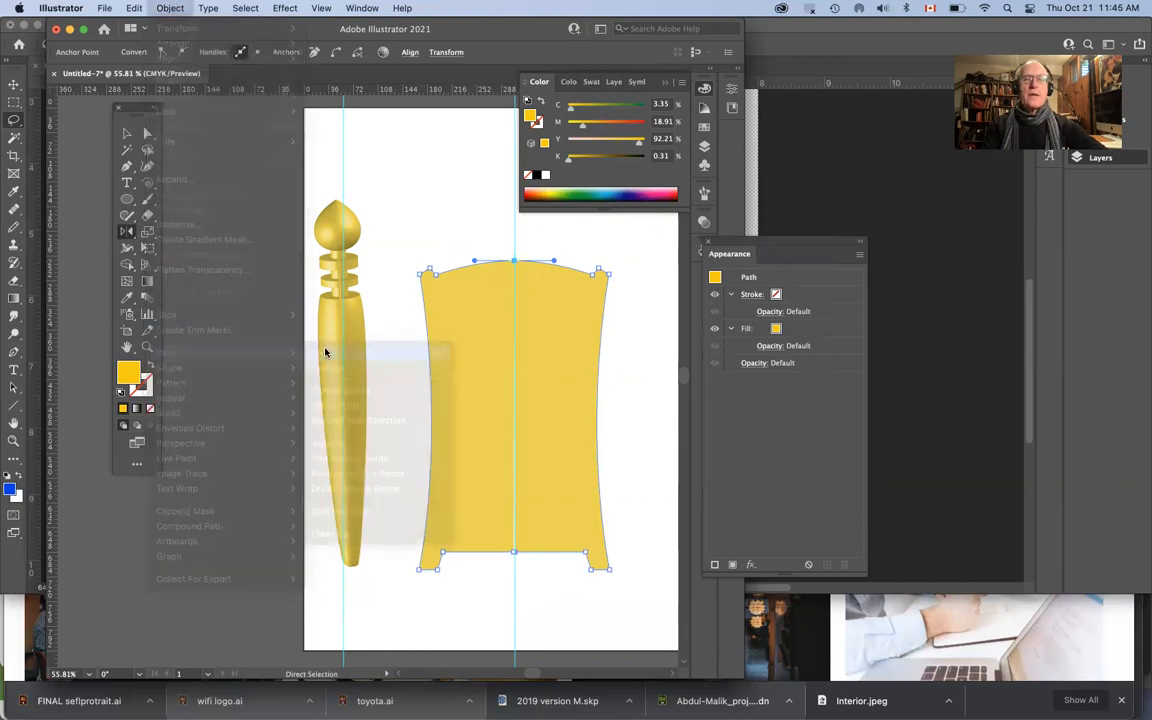
click(416, 176)
click(489, 306)
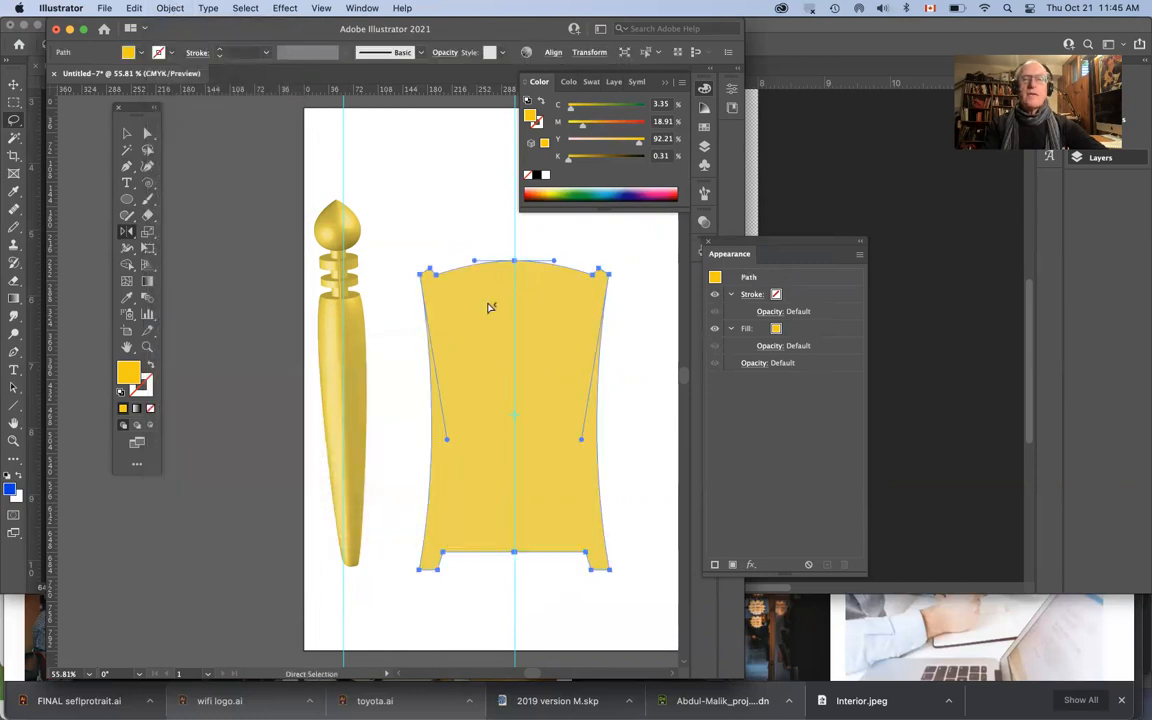
Step: Fill the throne back with red at C 14.51, M 93.33, Y 70.2 and K 3.53, and deselect it
click(667, 190)
click(675, 190)
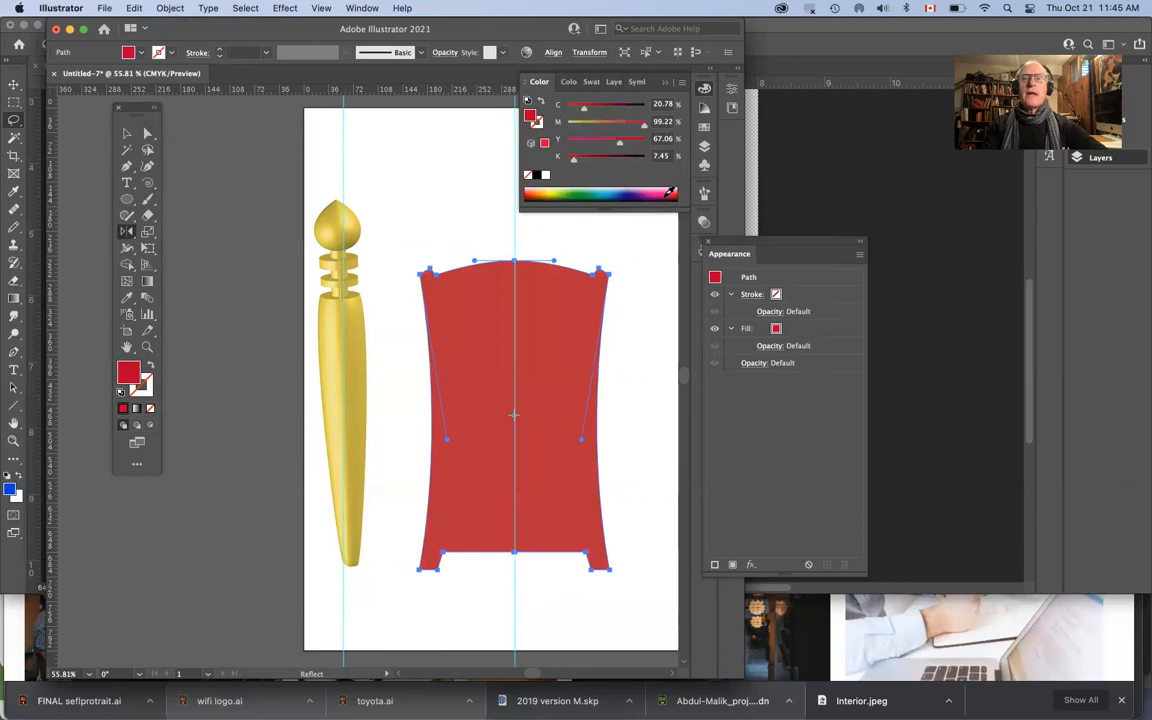
click(670, 194)
click(674, 191)
click(676, 189)
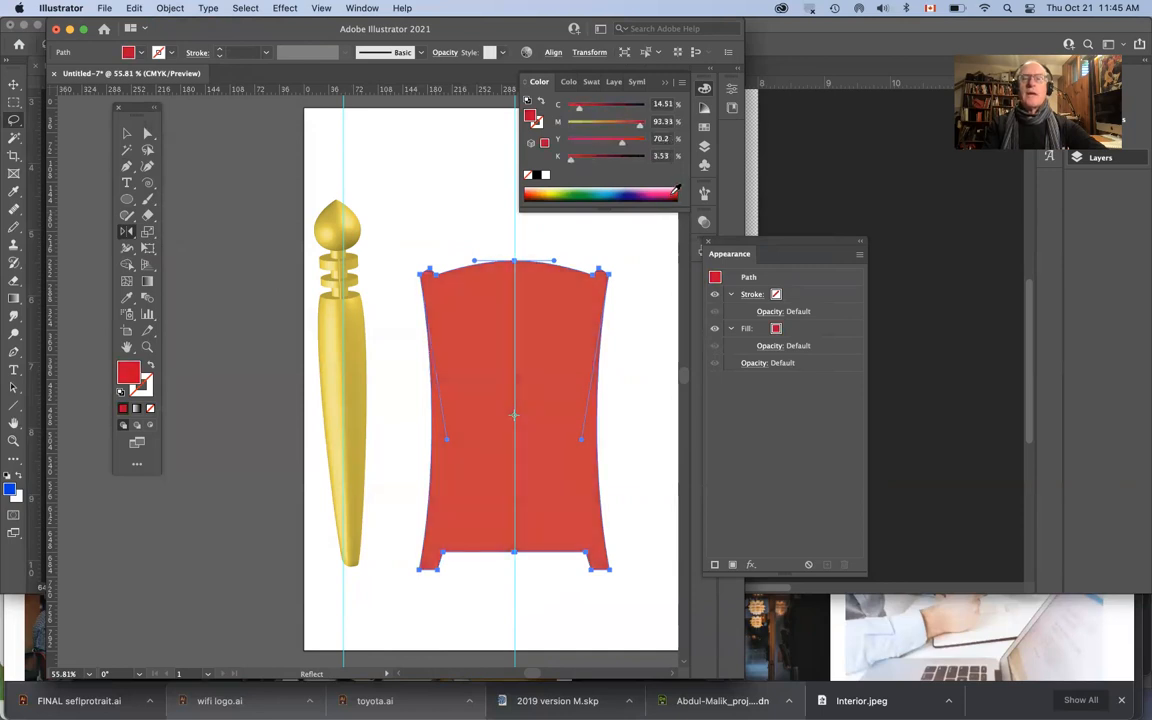
click(653, 286)
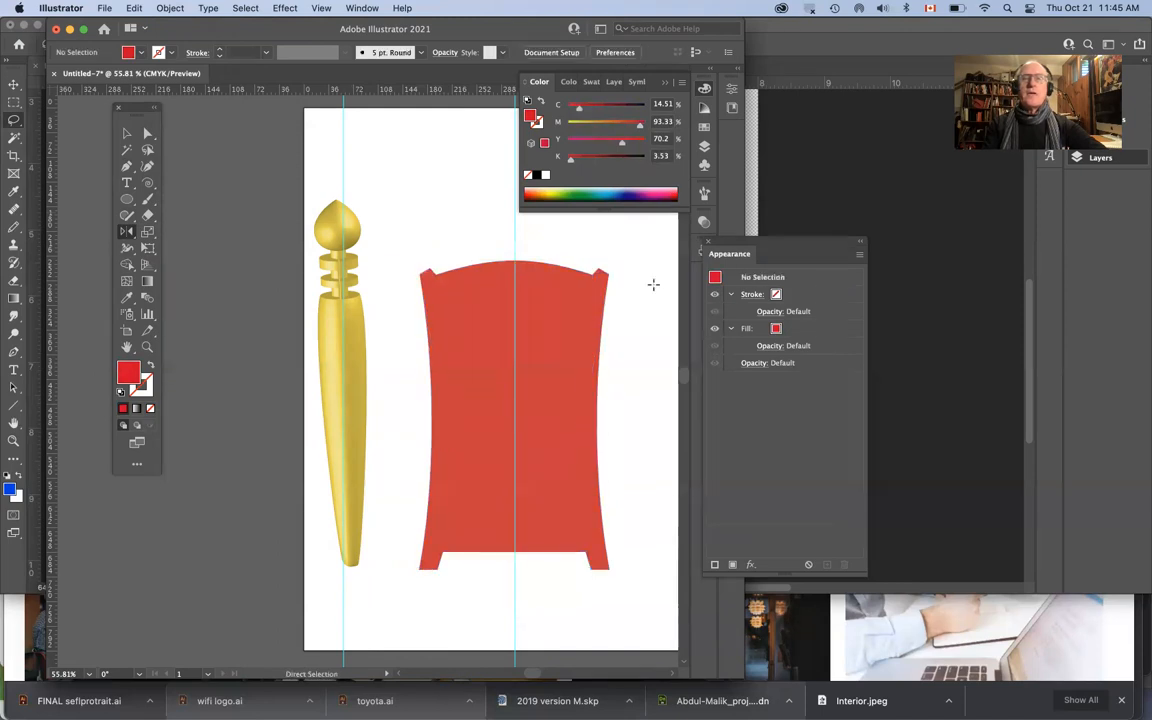